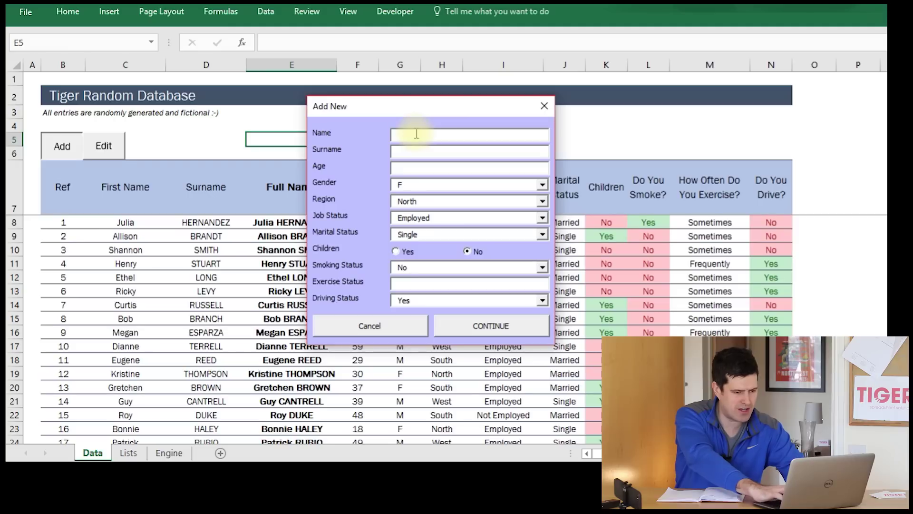
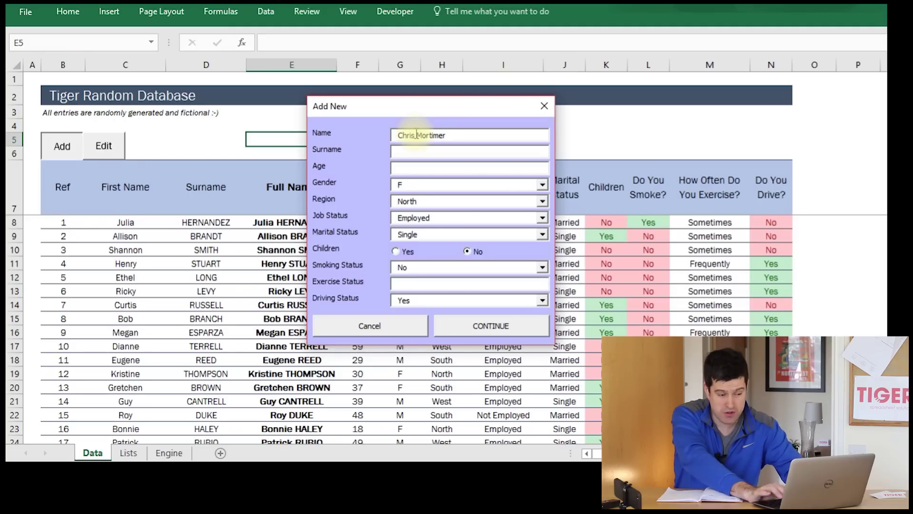
- Enter the test person's name in the Add New form and set Gender to M
{"action": "left_click", "coordinate": [472, 166]}
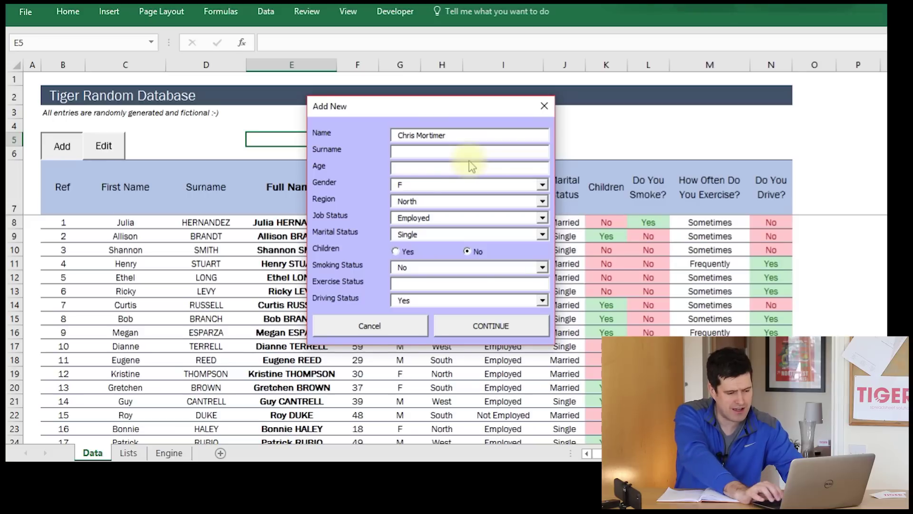
{"action": "key", "text": "Tab"}
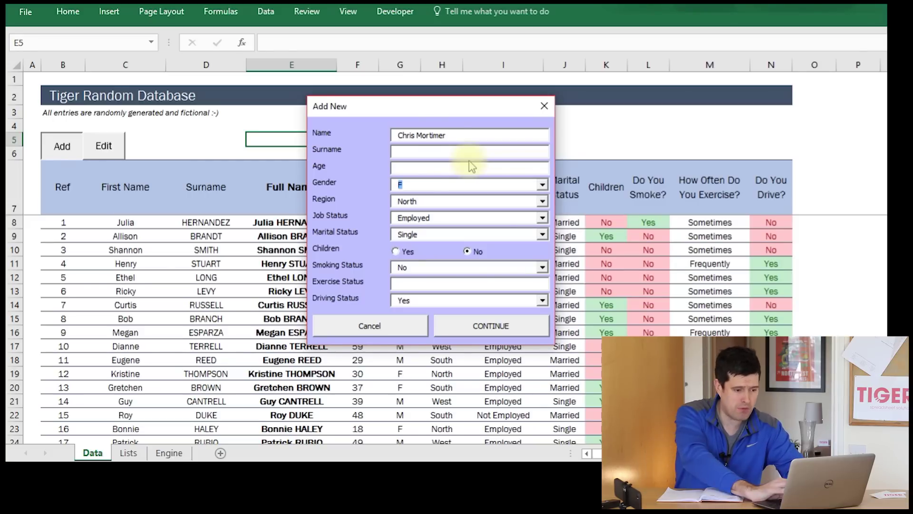
{"action": "left_click", "coordinate": [543, 185]}
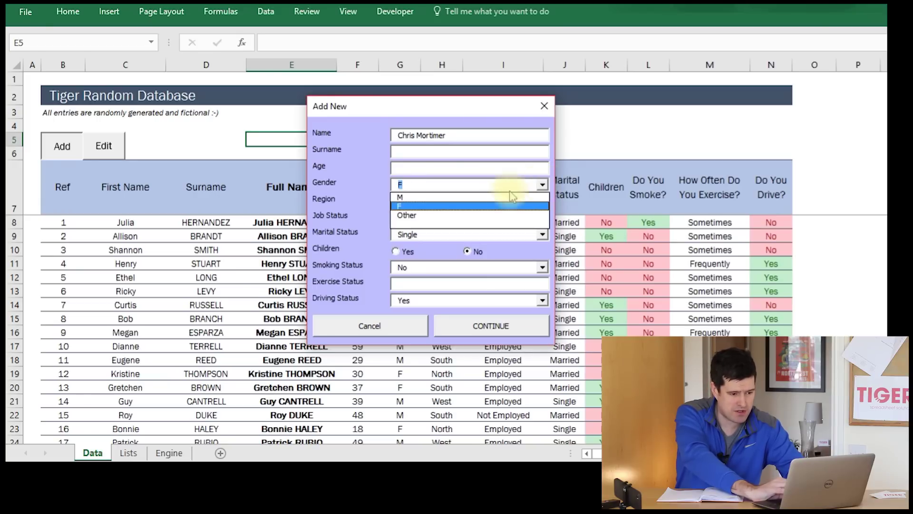
{"action": "left_click", "coordinate": [485, 199]}
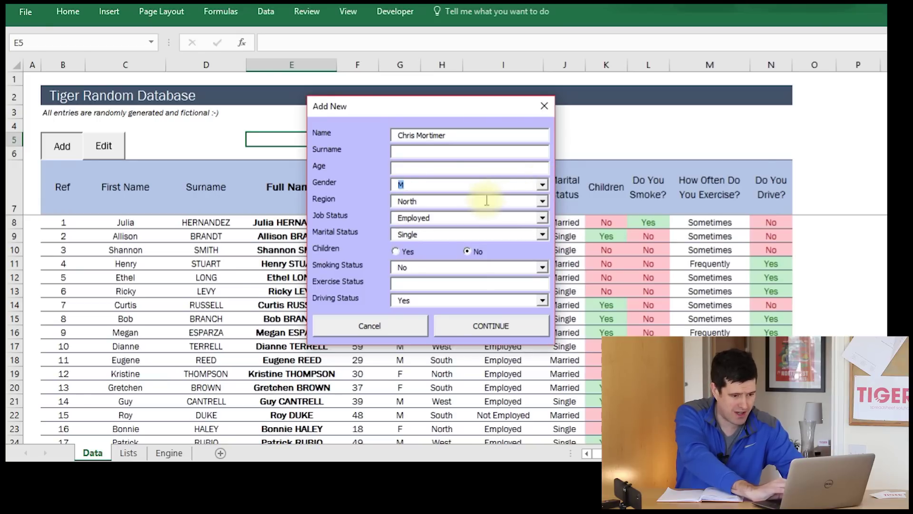
- Set Region to South and answer Yes to the Children question
{"action": "left_click", "coordinate": [544, 202]}
{"action": "left_click", "coordinate": [504, 224]}
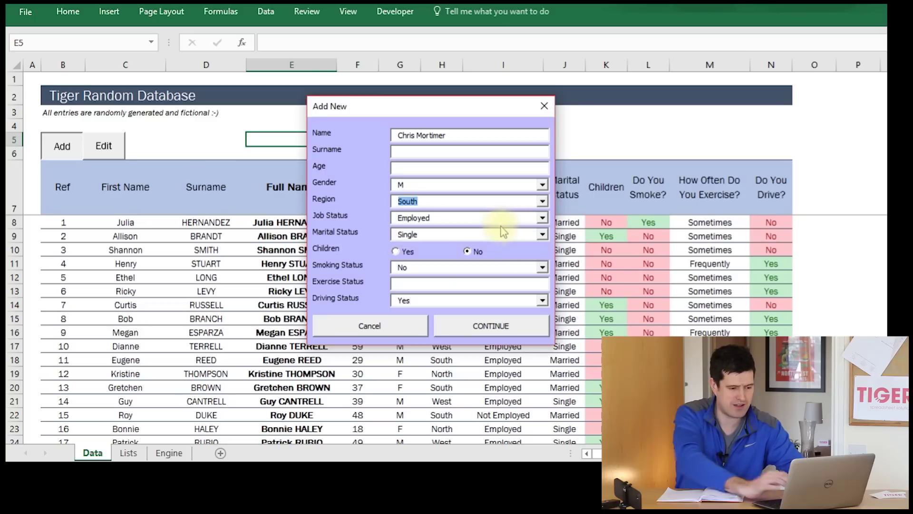
{"action": "key", "text": "Tab"}
{"action": "key", "text": "Tab"}
{"action": "key", "text": "Tab"}
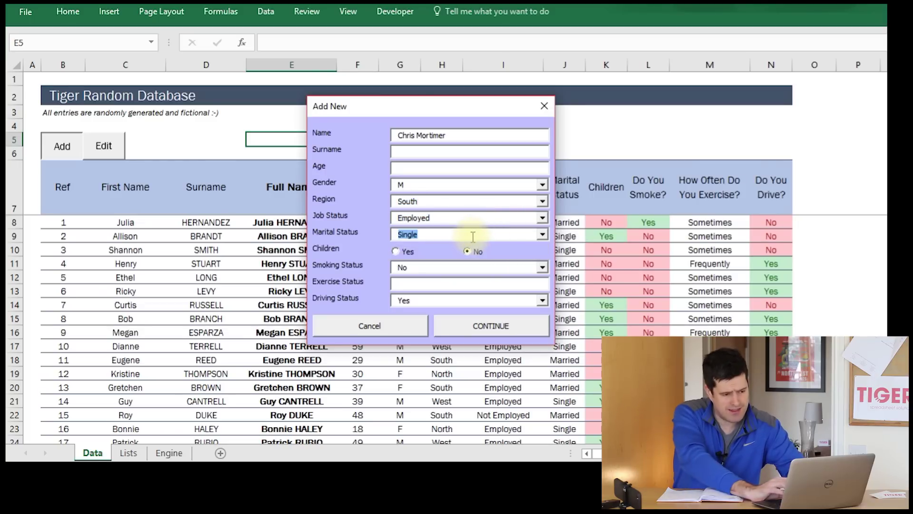
{"action": "left_click", "coordinate": [395, 251]}
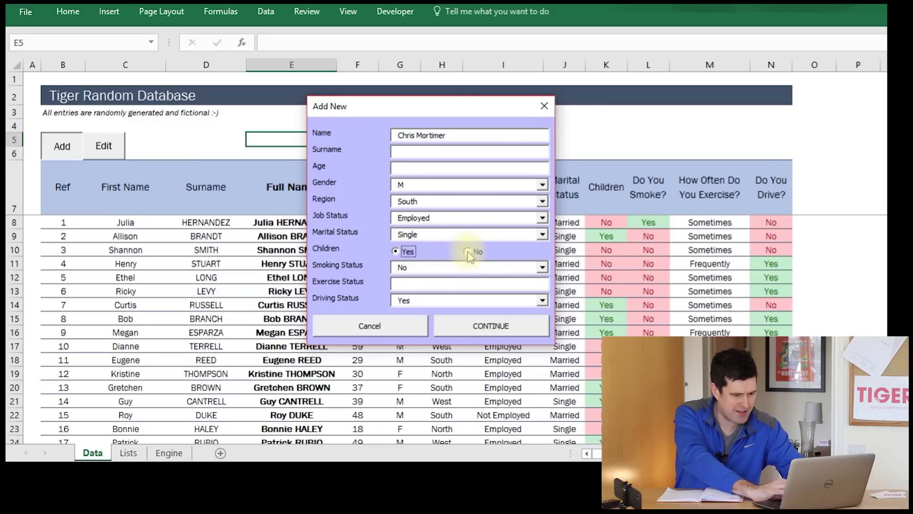
{"action": "left_click", "coordinate": [398, 252]}
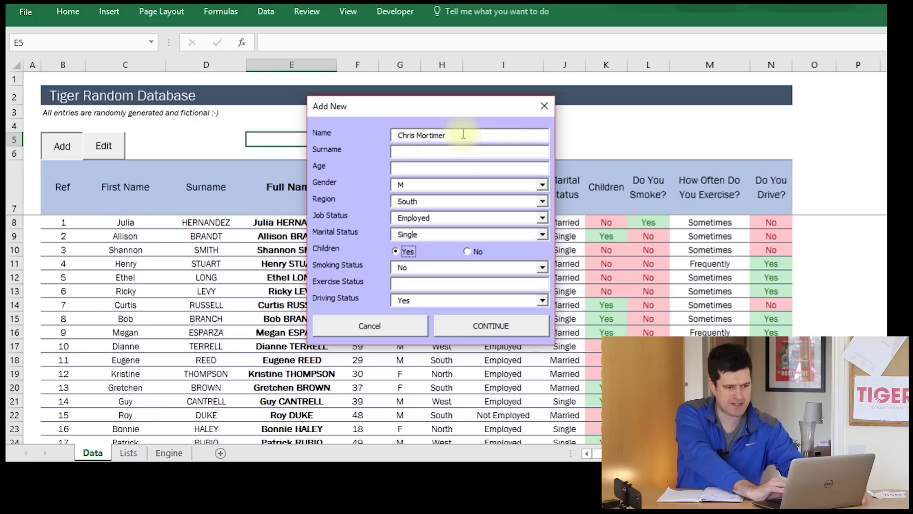
- Close the Add New form and select cell C15 on the Engine sheet
{"action": "left_click", "coordinate": [543, 105]}
{"action": "left_click", "coordinate": [168, 453]}
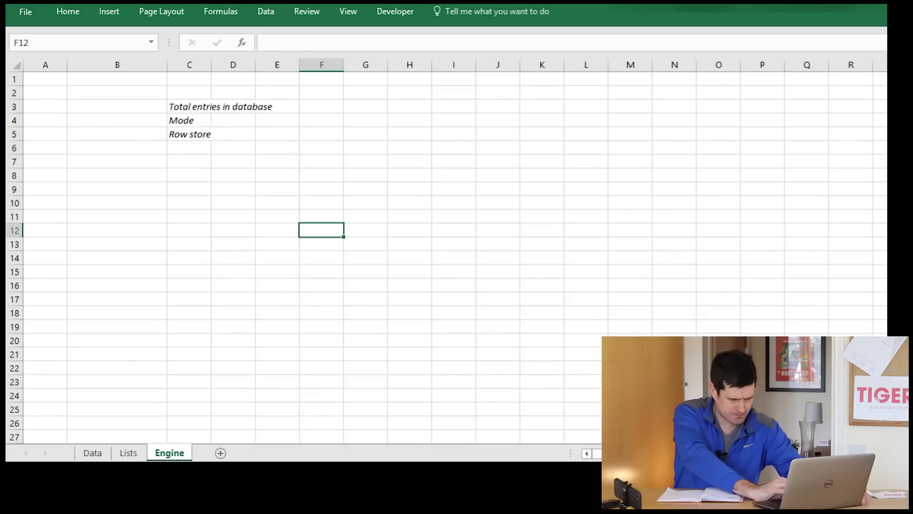
{"action": "left_click", "coordinate": [183, 270]}
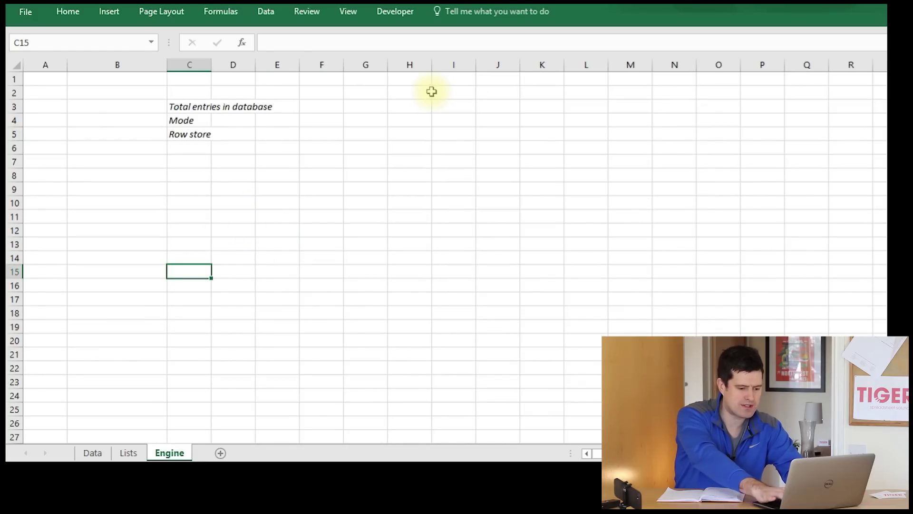
- Open the VBA editor (Alt+F11) with the END project collapsed in the Project Explorer
{"action": "key", "text": "alt+F11"}
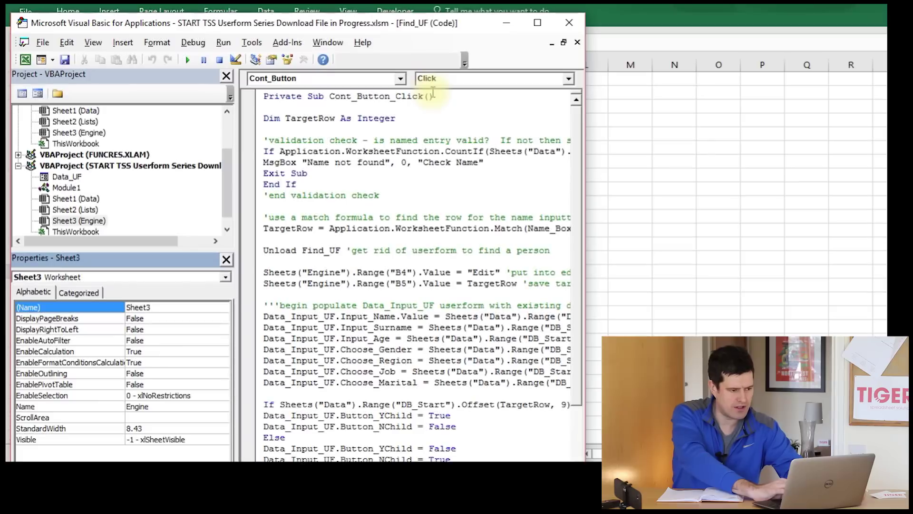
{"action": "scroll", "coordinate": [209, 214], "scroll_direction": "up", "scroll_amount": 2}
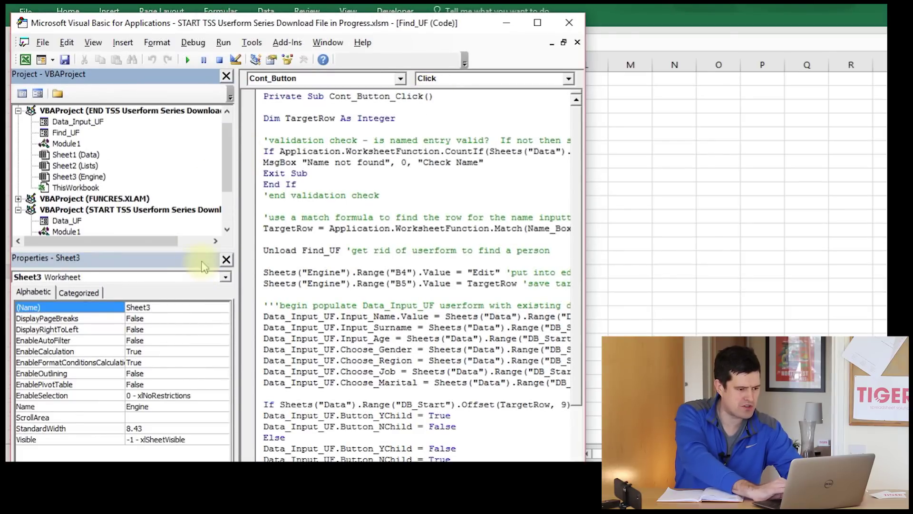
{"action": "left_click_drag", "start_coordinate": [205, 250], "coordinate": [199, 261]}
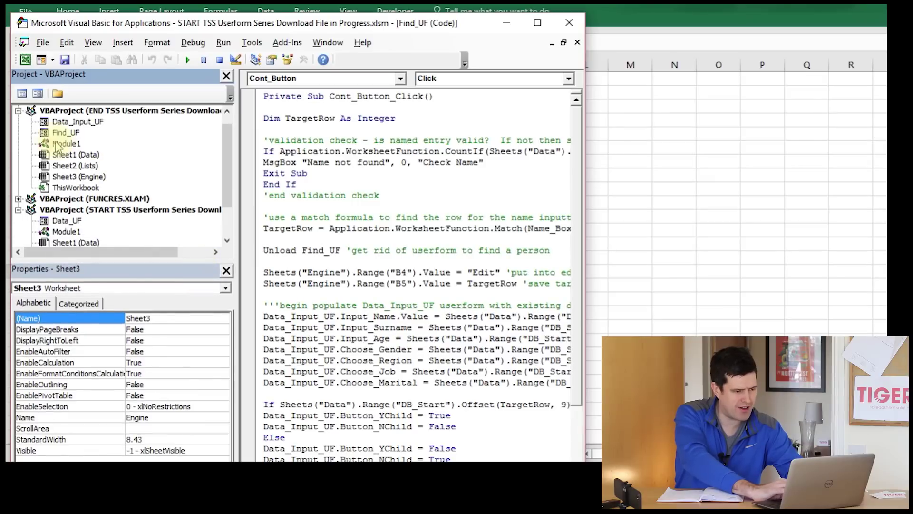
{"action": "left_click", "coordinate": [18, 111]}
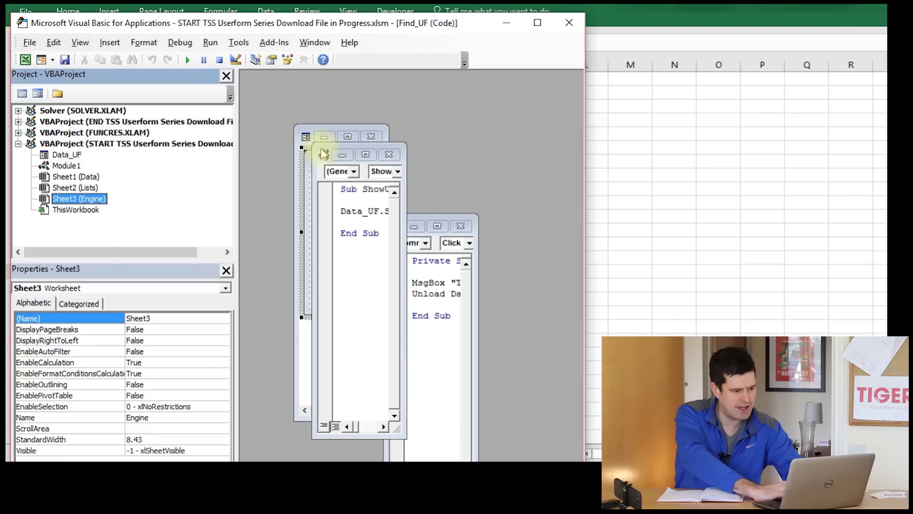
- Open Data_UF in the designer and make the form taller and wider
{"action": "double_click", "coordinate": [75, 155]}
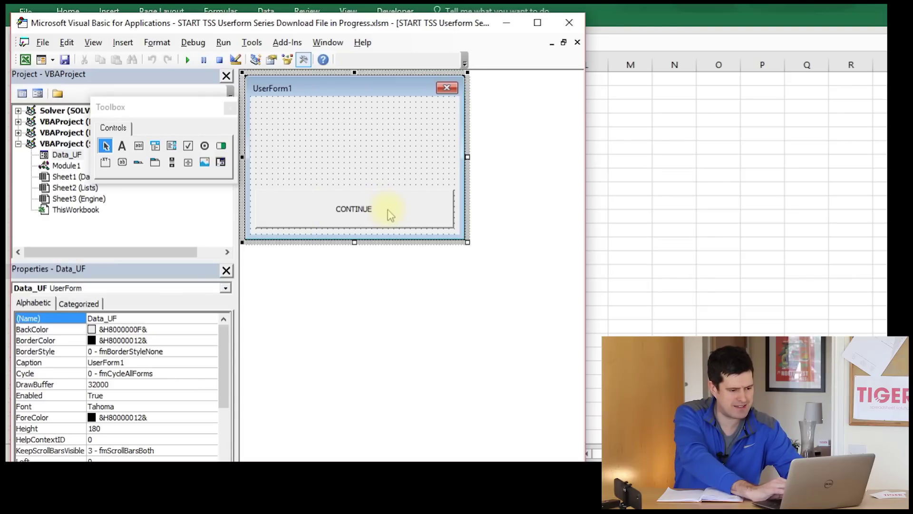
{"action": "left_click_drag", "start_coordinate": [352, 242], "coordinate": [353, 318]}
{"action": "left_click_drag", "start_coordinate": [468, 196], "coordinate": [485, 197]}
- Move the CONTINUE button lower and narrow it to a height of 36.05
{"action": "left_click_drag", "start_coordinate": [433, 210], "coordinate": [455, 286]}
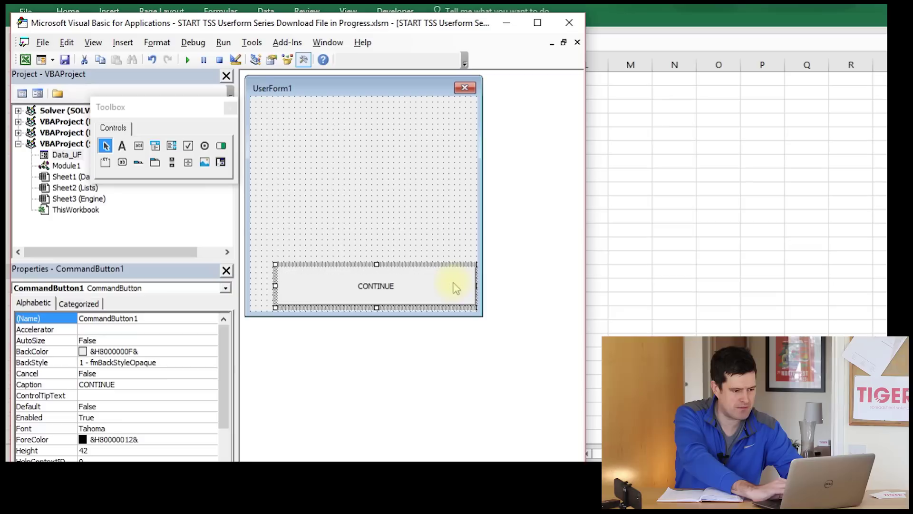
{"action": "left_click_drag", "start_coordinate": [275, 286], "coordinate": [374, 286]}
{"action": "left_click_drag", "start_coordinate": [426, 264], "coordinate": [426, 270]}
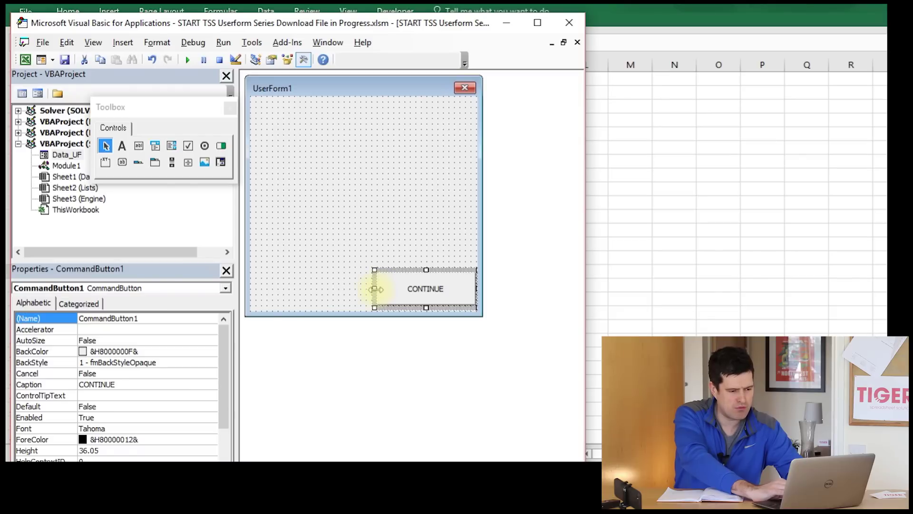
{"action": "left_click_drag", "start_coordinate": [363, 291], "coordinate": [363, 291]}
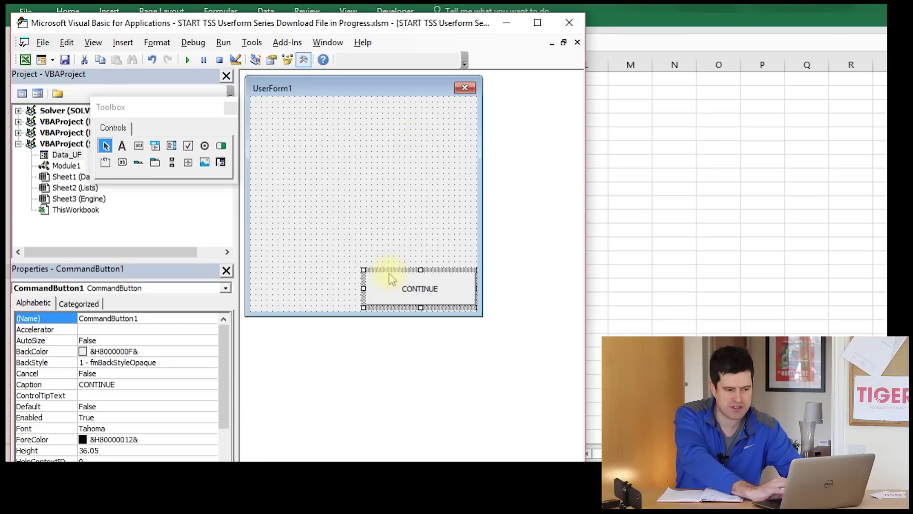
{"action": "left_click", "coordinate": [410, 244]}
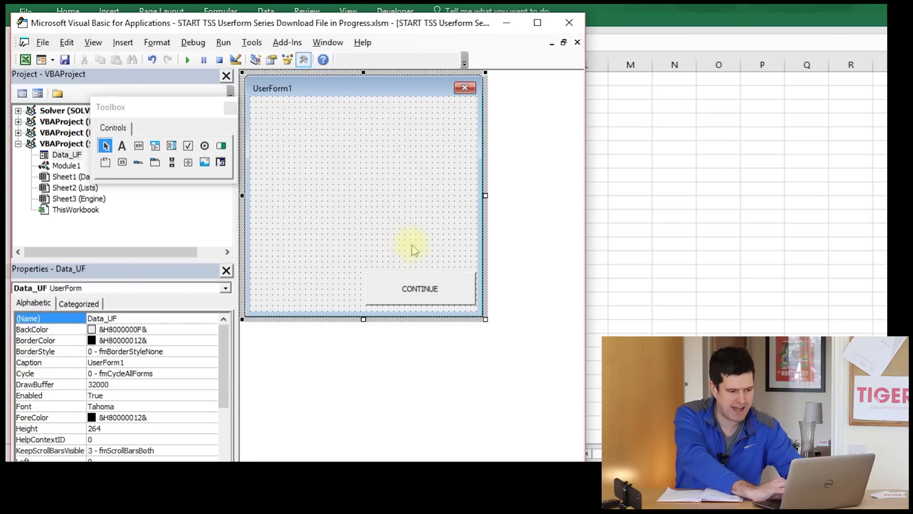
{"action": "left_click", "coordinate": [445, 286]}
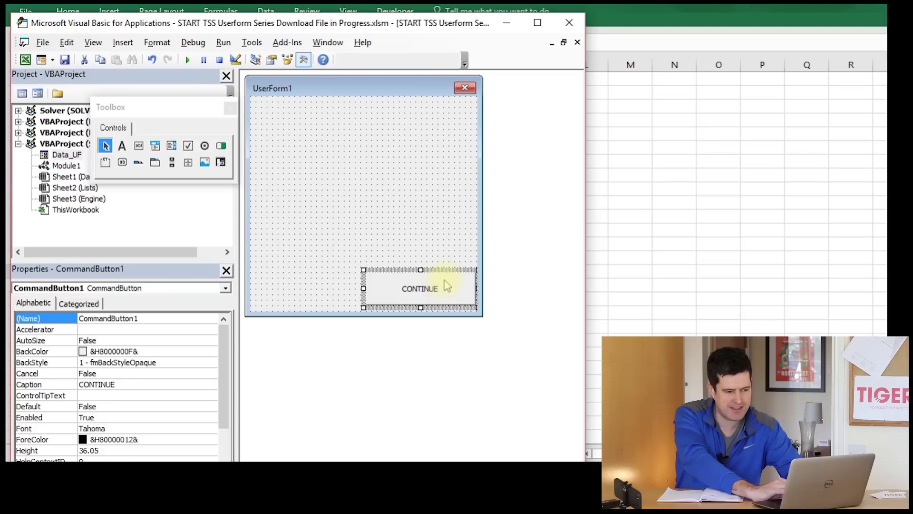
{"action": "left_click", "coordinate": [411, 160]}
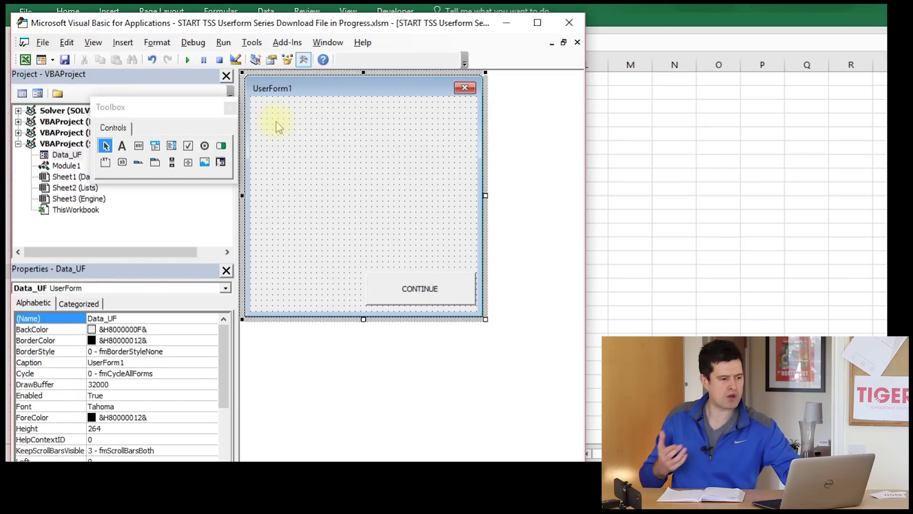
- Draw a label at the form's top-left captioned 'First Name'
{"action": "left_click", "coordinate": [122, 147]}
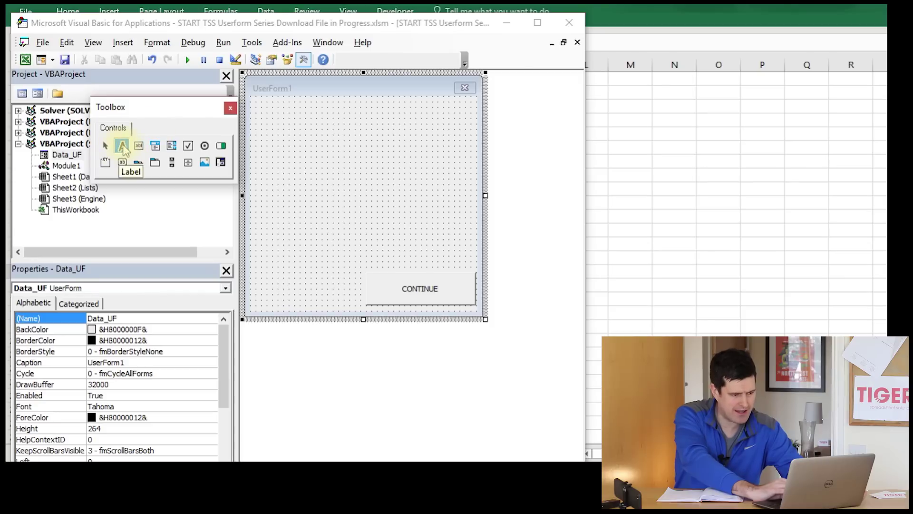
{"action": "left_click_drag", "start_coordinate": [259, 104], "coordinate": [341, 126]}
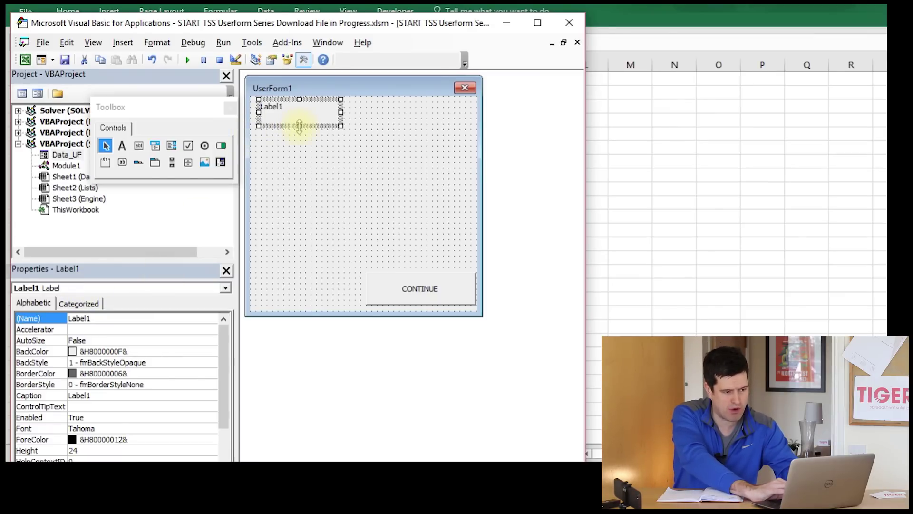
{"action": "left_click_drag", "start_coordinate": [299, 120], "coordinate": [299, 120]}
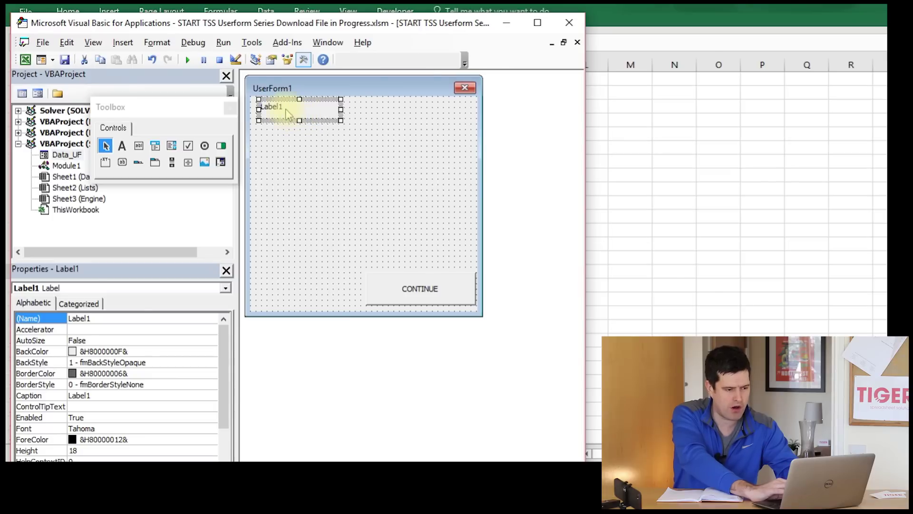
{"action": "left_click", "coordinate": [262, 107]}
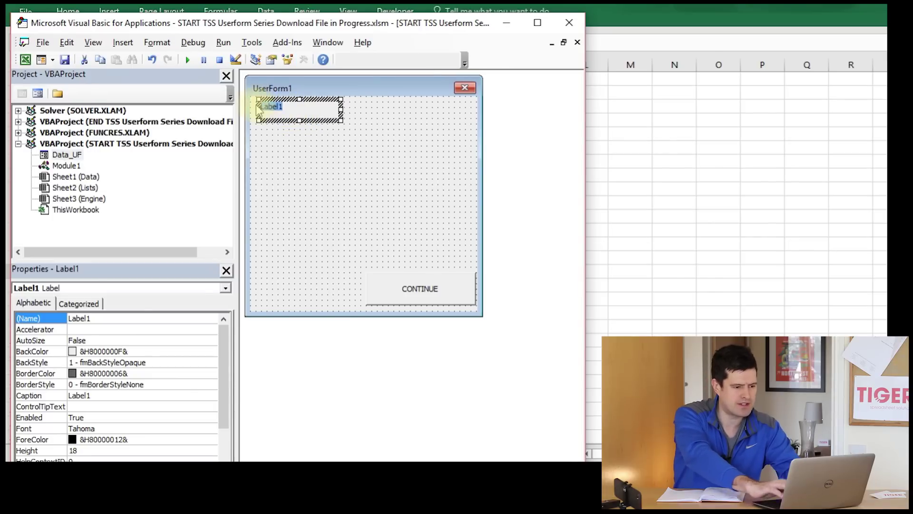
{"action": "type", "text": "Name"}
{"action": "key", "text": "BackSpace"}
{"action": "key", "text": "BackSpace"}
{"action": "type", "text": "First Na"}
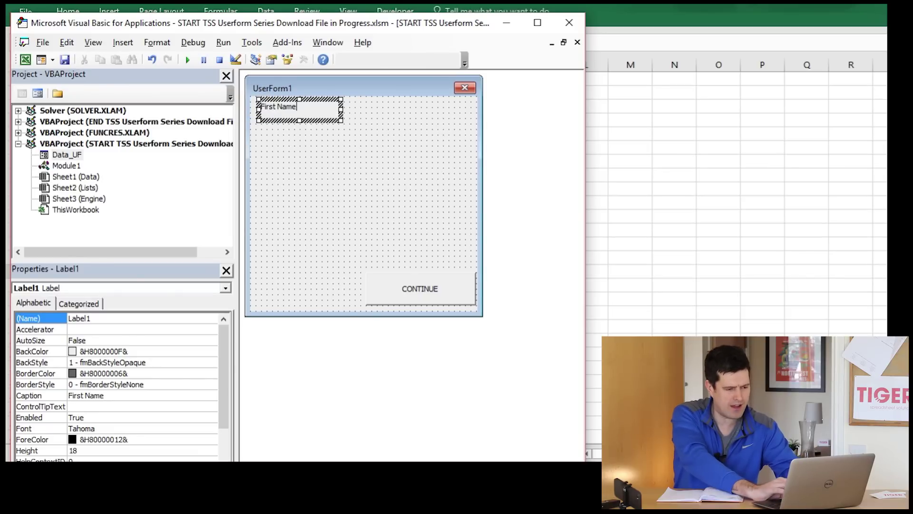
{"action": "left_click", "coordinate": [293, 155]}
- Ctrl-drag the First Name label down to create Label2 beneath it
{"action": "left_click", "coordinate": [293, 157]}
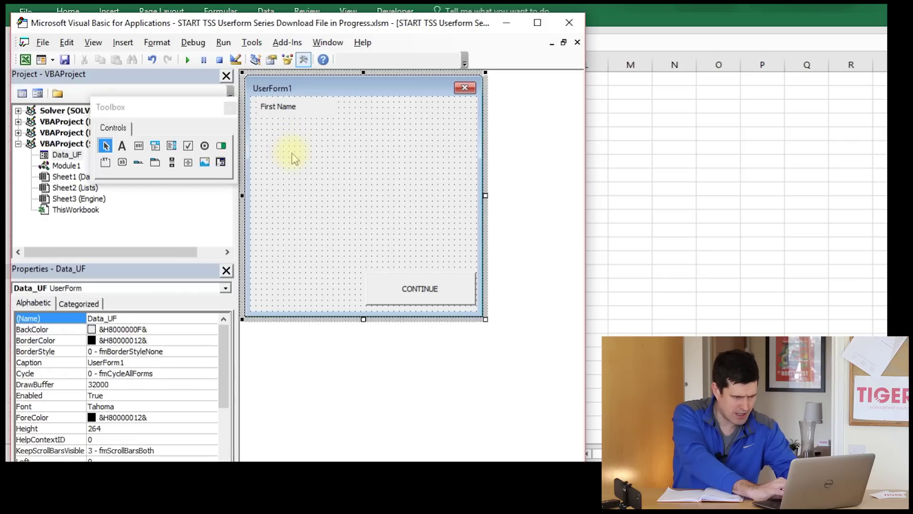
{"action": "left_click", "coordinate": [288, 110]}
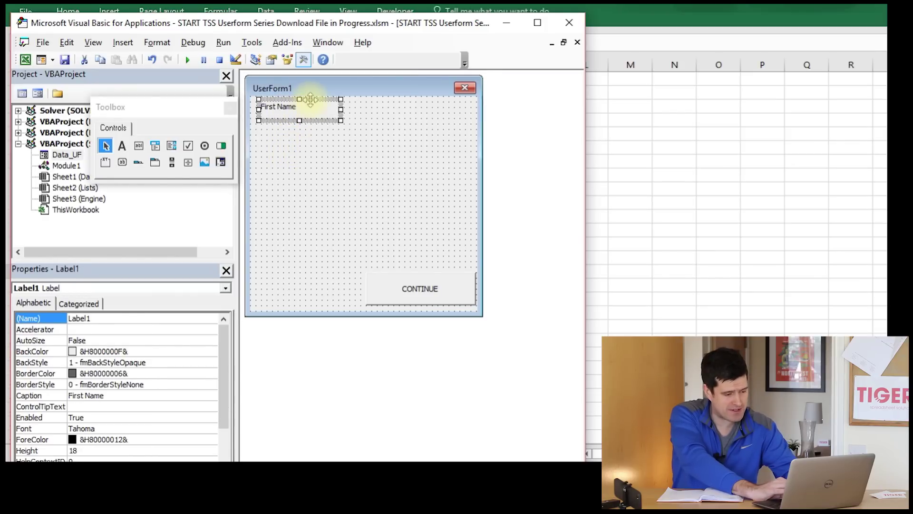
{"action": "left_click", "coordinate": [316, 183]}
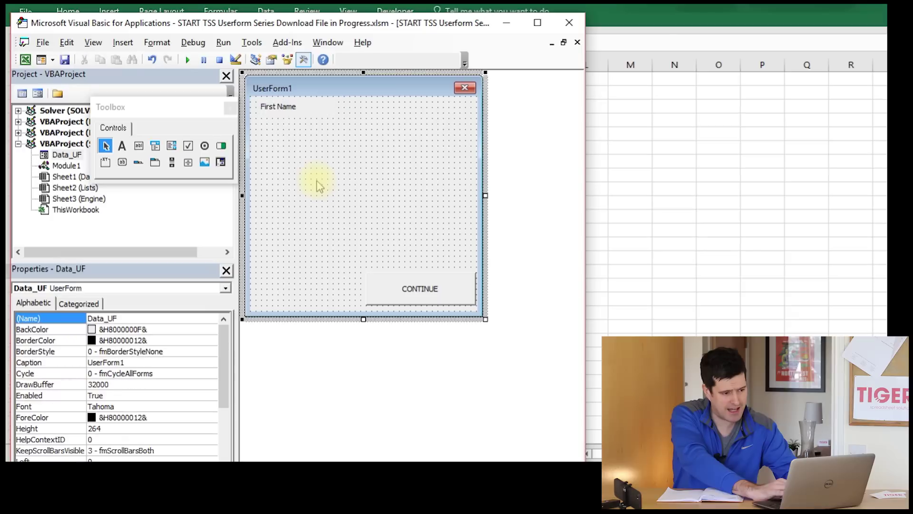
{"action": "left_click", "coordinate": [296, 119]}
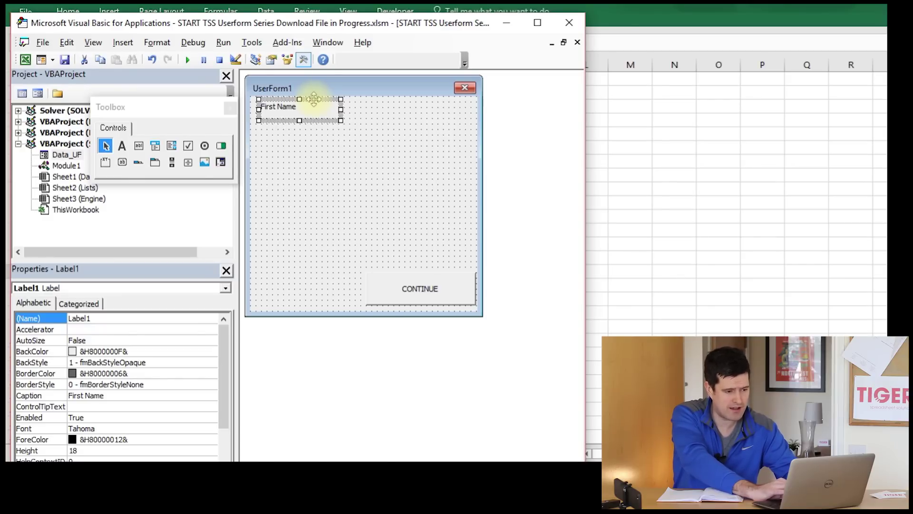
{"action": "left_click_drag", "start_coordinate": [314, 99], "coordinate": [318, 130]}
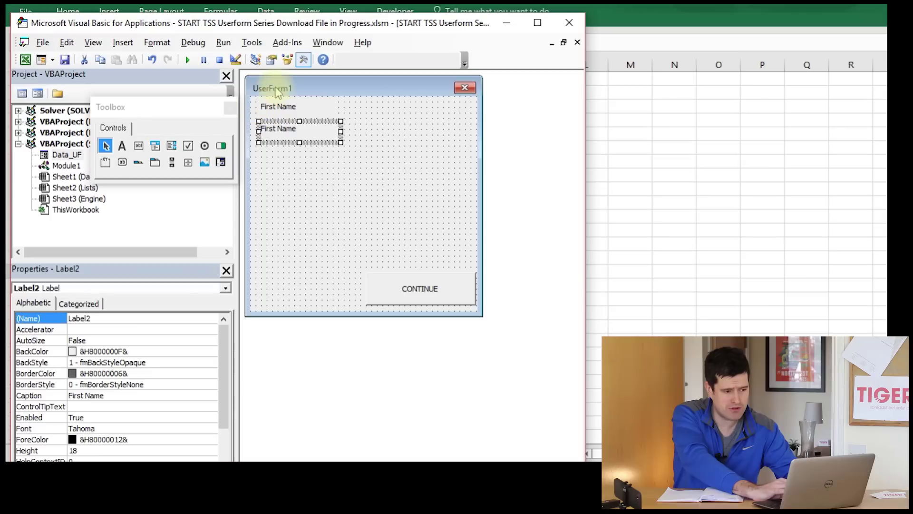
- Replace Label2's caption 'First Name' with 'Surname'
{"action": "left_click", "coordinate": [296, 129]}
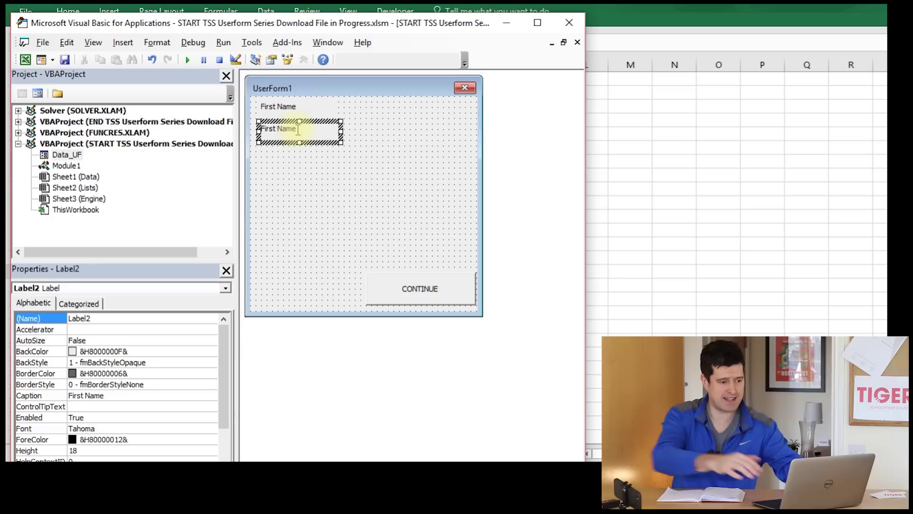
{"action": "key", "text": "BackSpace"}
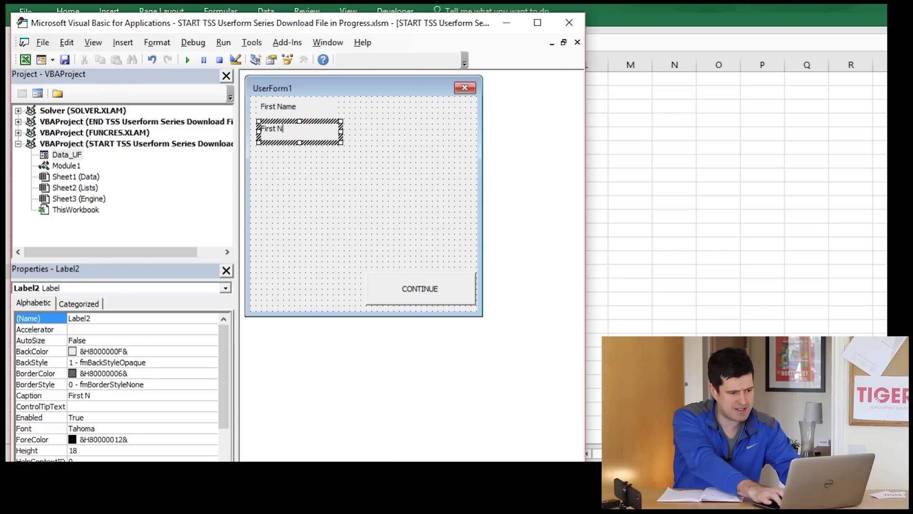
{"action": "key", "text": "BackSpace"}
{"action": "key", "text": "BackSpace"}
{"action": "type", "text": "Surname"}
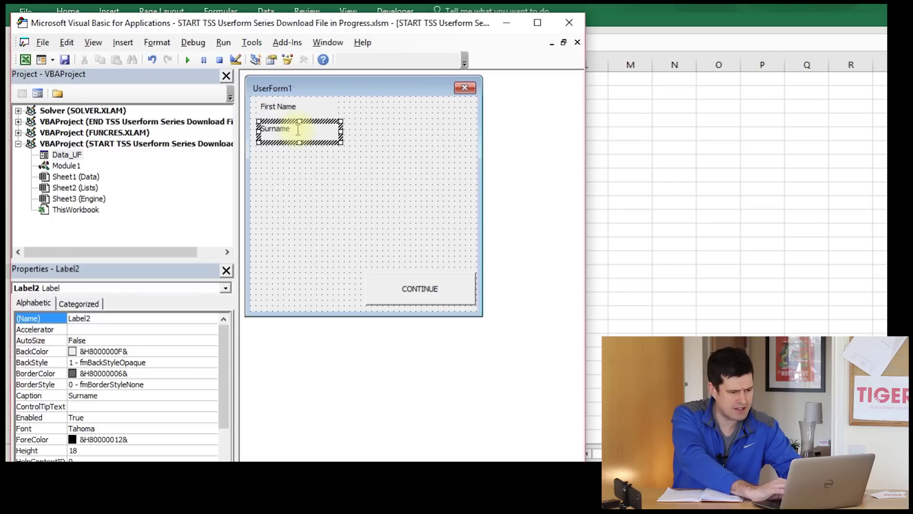
{"action": "left_click", "coordinate": [280, 224]}
- Compare both labels' properties and edit the Surname label's Name property
{"action": "left_click", "coordinate": [307, 107]}
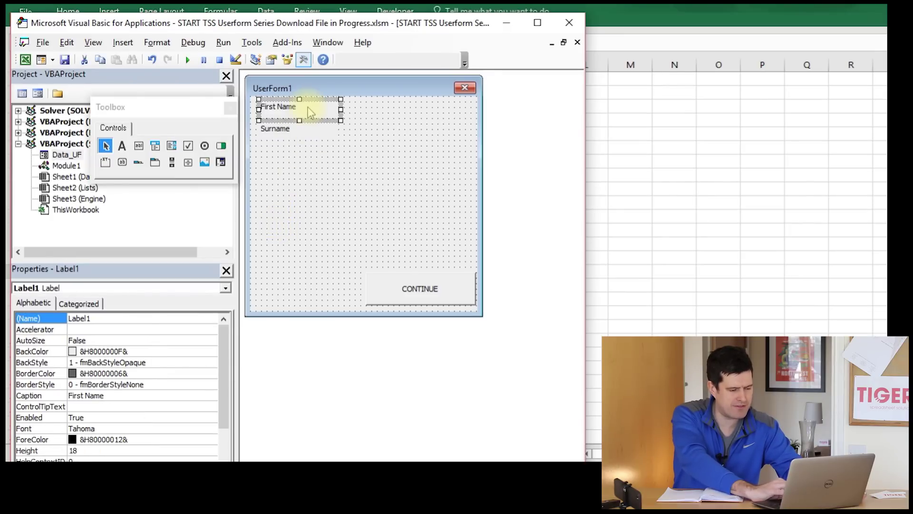
{"action": "left_click", "coordinate": [307, 131]}
{"action": "left_click", "coordinate": [313, 110]}
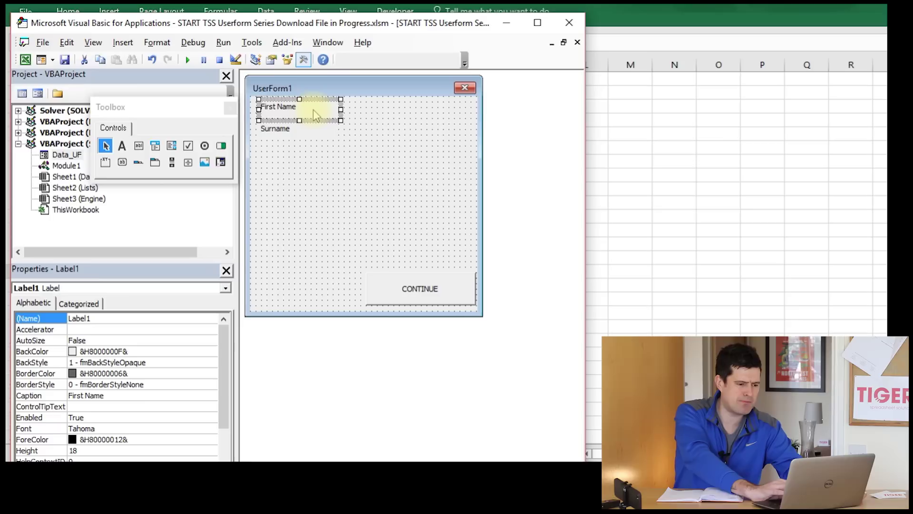
{"action": "left_click", "coordinate": [304, 130]}
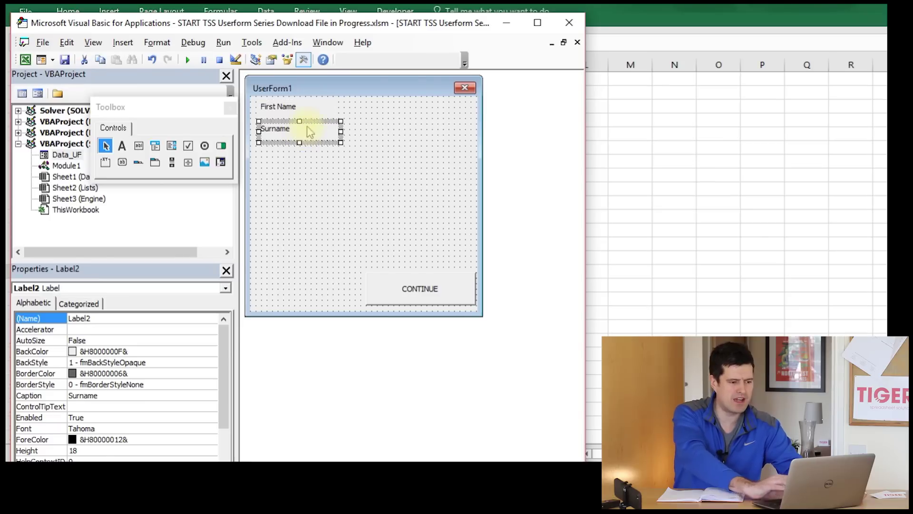
{"action": "left_click", "coordinate": [321, 108]}
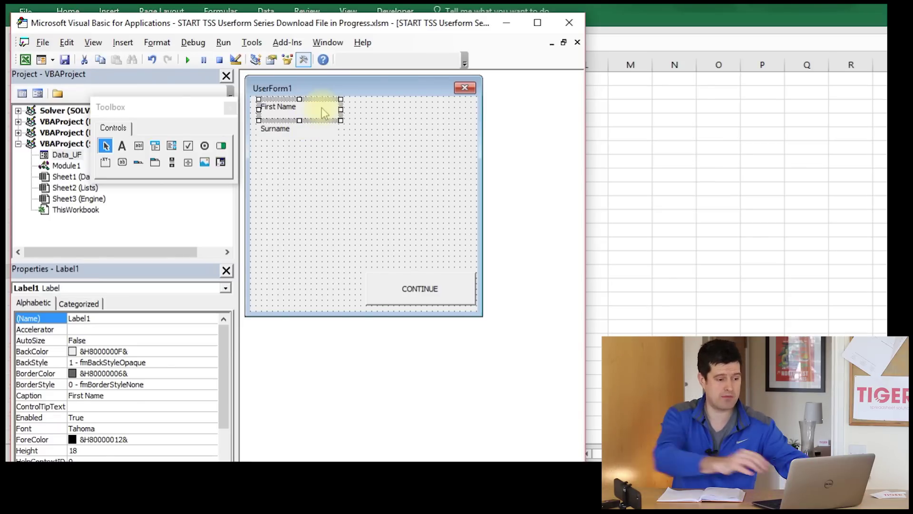
{"action": "left_click", "coordinate": [303, 130]}
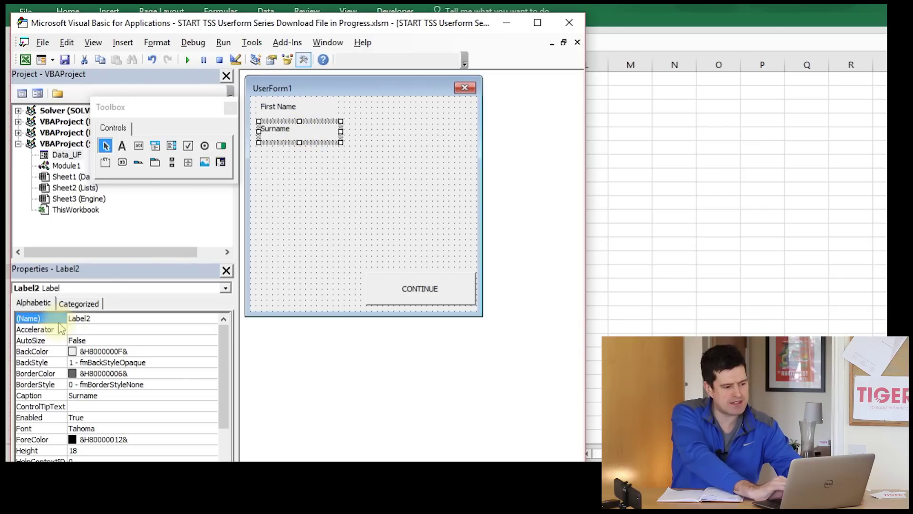
{"action": "left_click", "coordinate": [117, 318]}
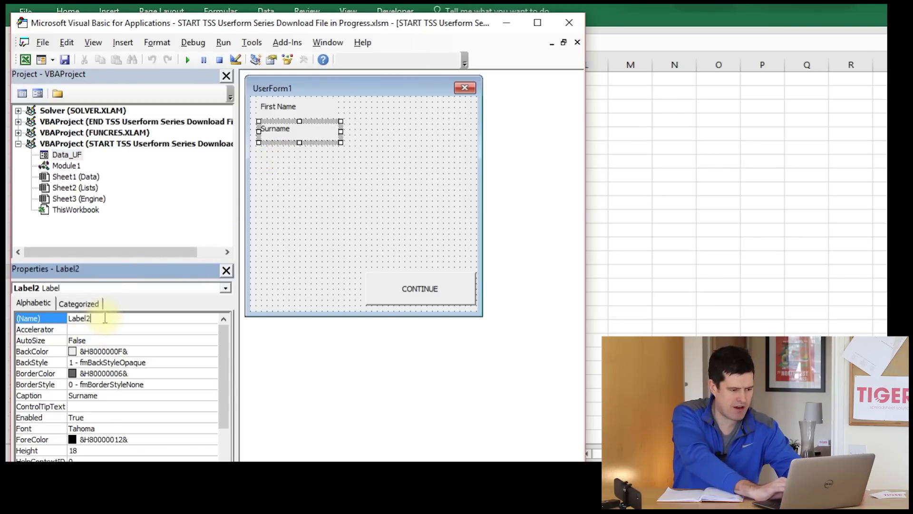
{"action": "left_click", "coordinate": [293, 182]}
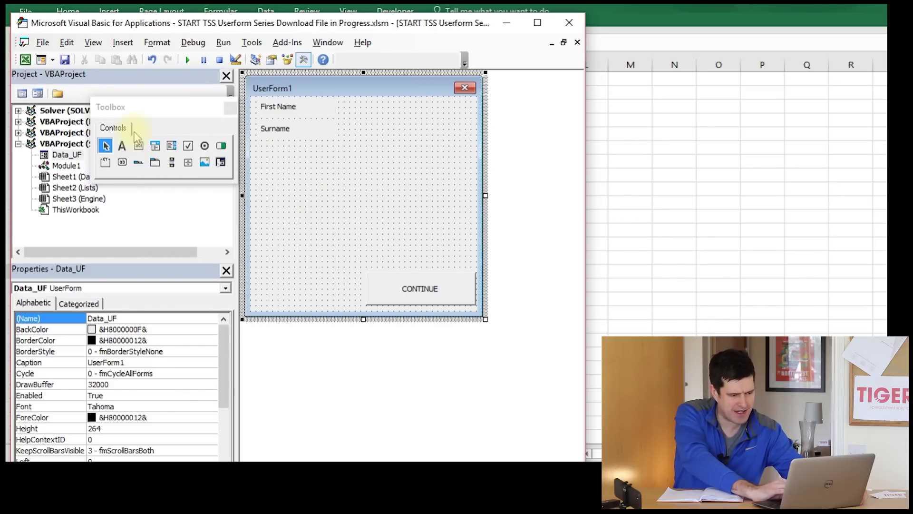
- Add a text box beside First Name and a copy beside Surname, then return to Excel
{"action": "left_click", "coordinate": [138, 147]}
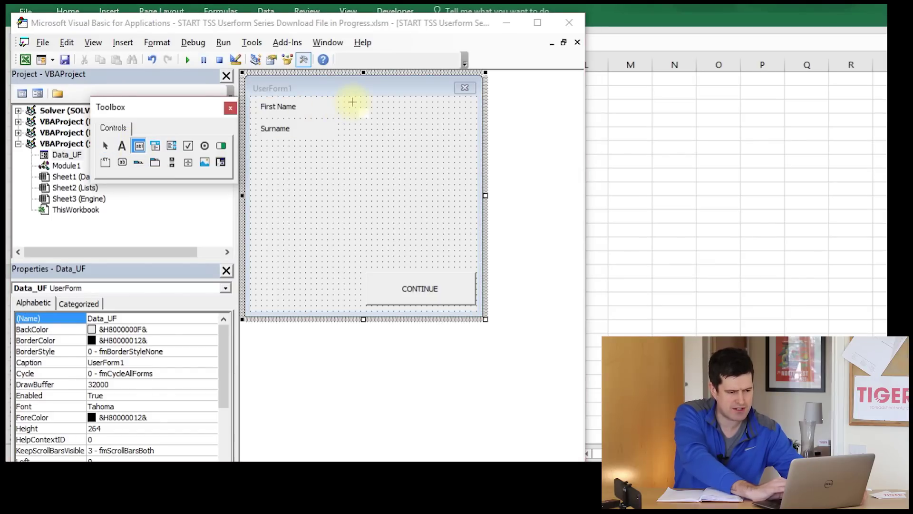
{"action": "left_click_drag", "start_coordinate": [352, 100], "coordinate": [431, 102]}
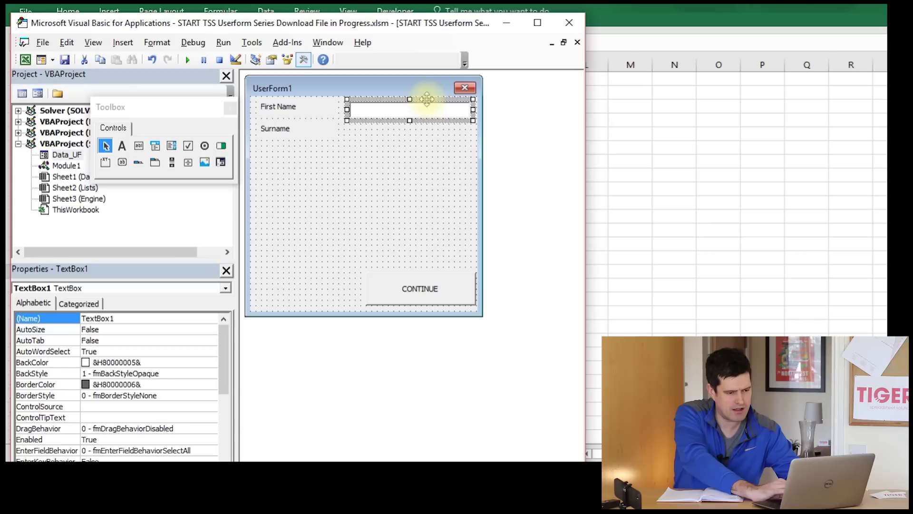
{"action": "left_click_drag", "start_coordinate": [427, 99], "coordinate": [427, 122]}
{"action": "left_click", "coordinate": [421, 190]}
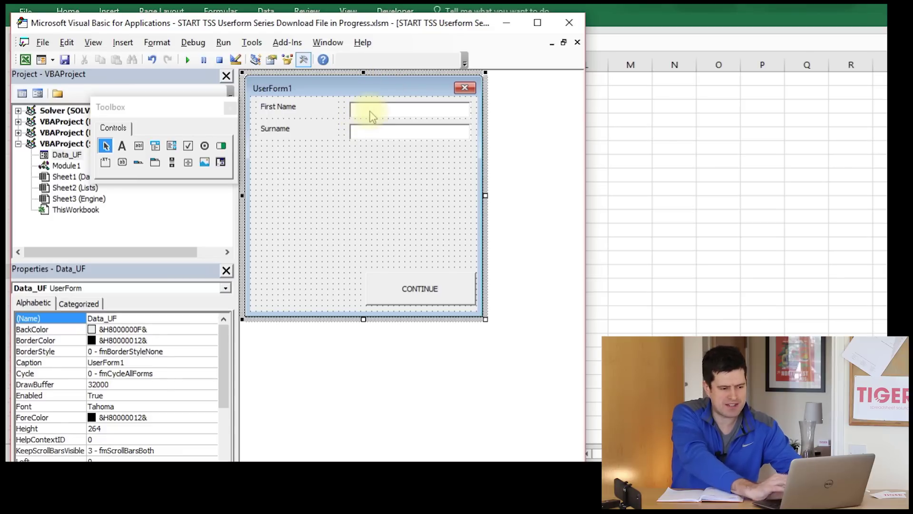
{"action": "left_click", "coordinate": [641, 157]}
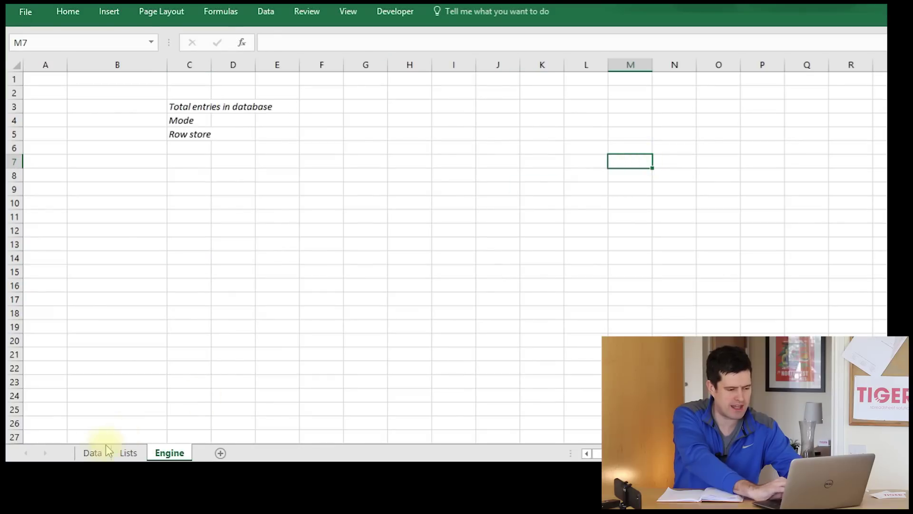
- Run the form with the Data sheet's Add button, close it, and return to VBA
{"action": "left_click", "coordinate": [92, 453]}
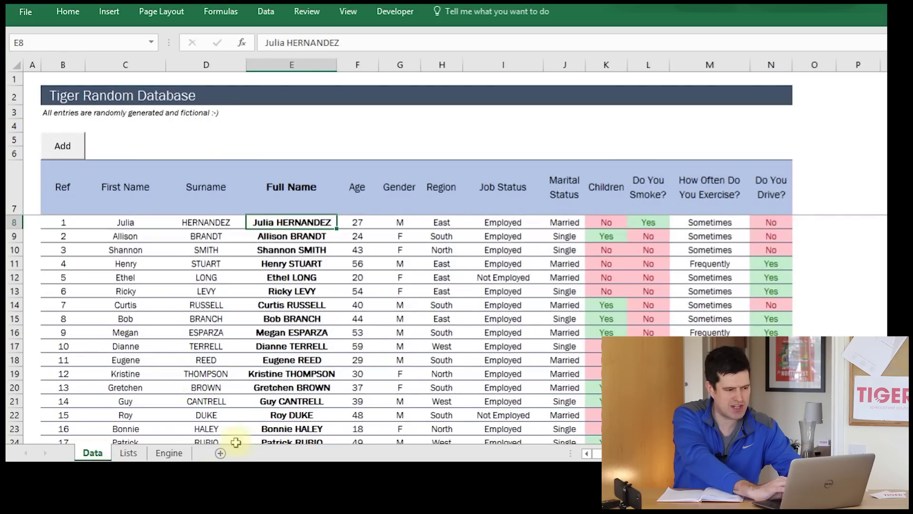
{"action": "left_click", "coordinate": [62, 152]}
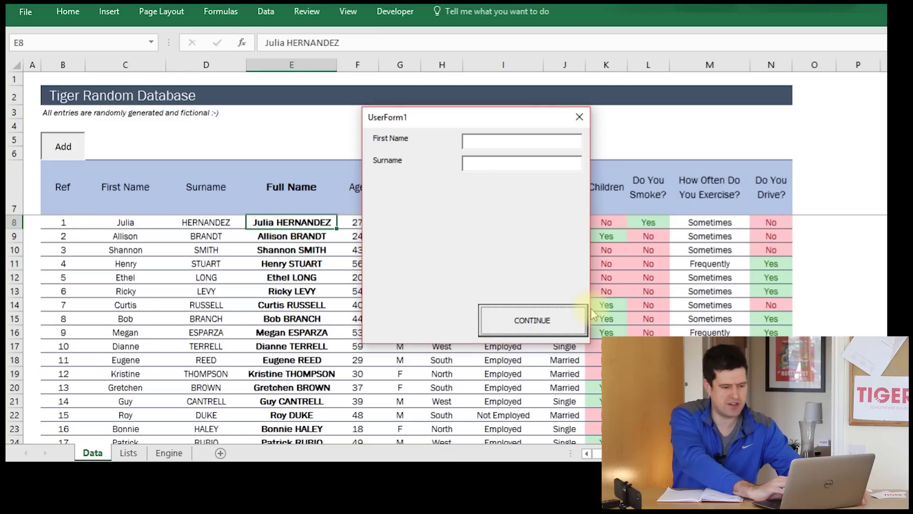
{"action": "left_click", "coordinate": [579, 118]}
{"action": "key", "text": "alt+Tab"}
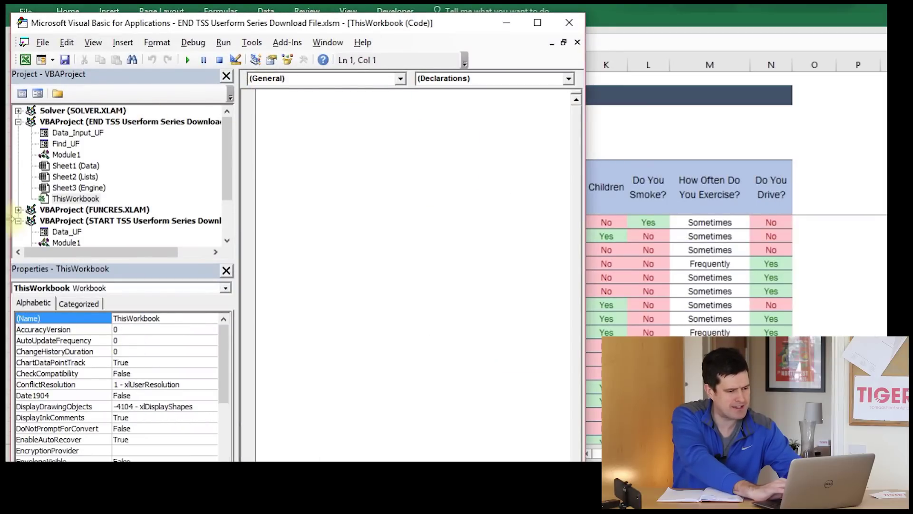
- Open Data_UF, nudge the CONTINUE button slightly left, then switch to Excel's Data sheet
{"action": "left_click", "coordinate": [56, 234]}
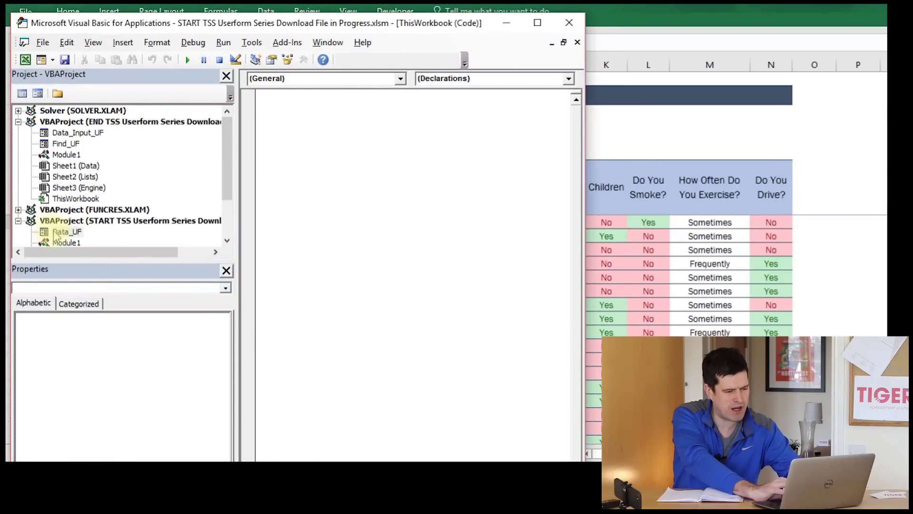
{"action": "double_click", "coordinate": [56, 233]}
{"action": "left_click", "coordinate": [453, 286]}
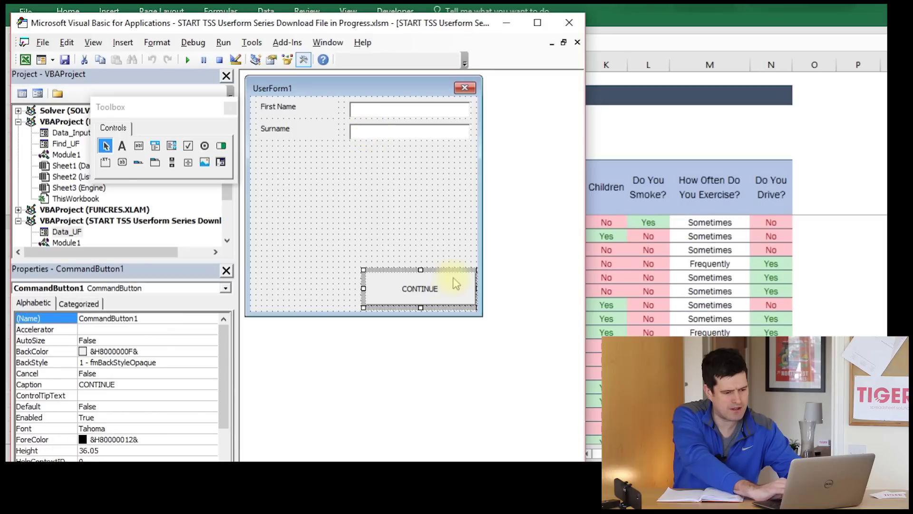
{"action": "left_click_drag", "start_coordinate": [444, 269], "coordinate": [438, 269]}
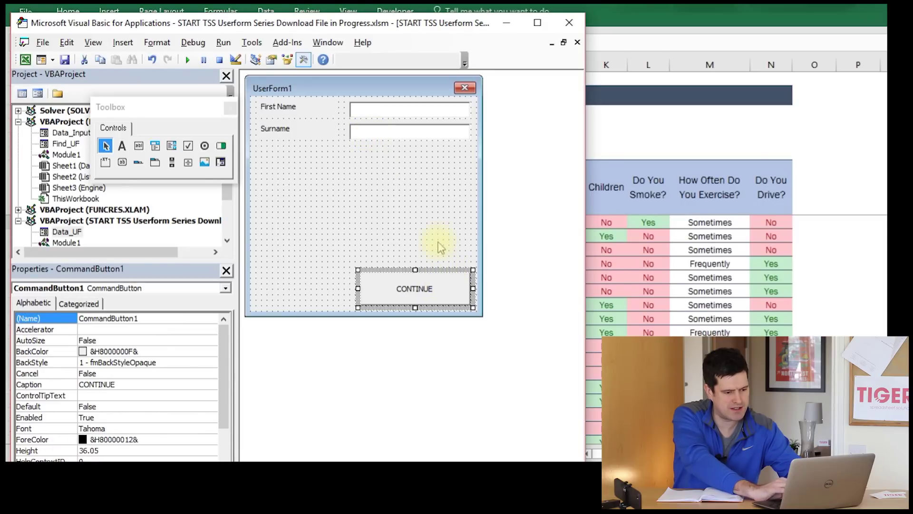
{"action": "left_click", "coordinate": [434, 241]}
{"action": "left_click", "coordinate": [459, 291]}
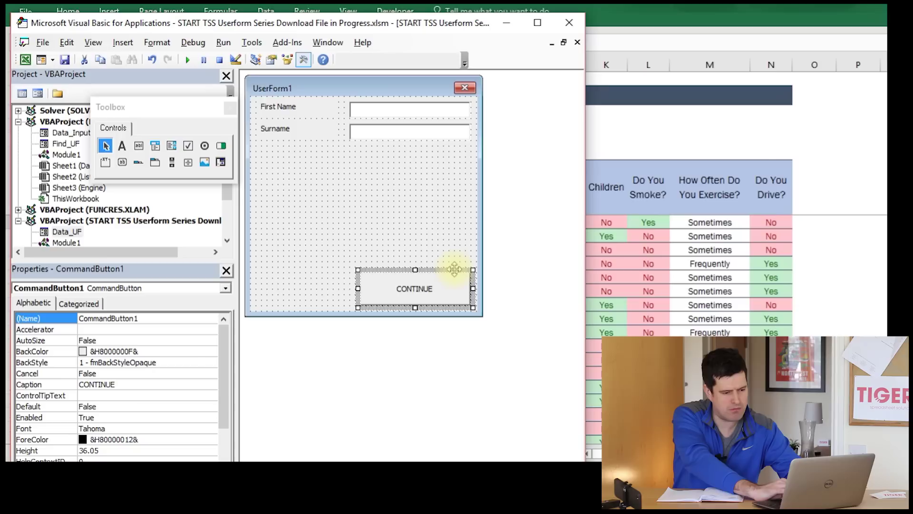
{"action": "left_click", "coordinate": [451, 198]}
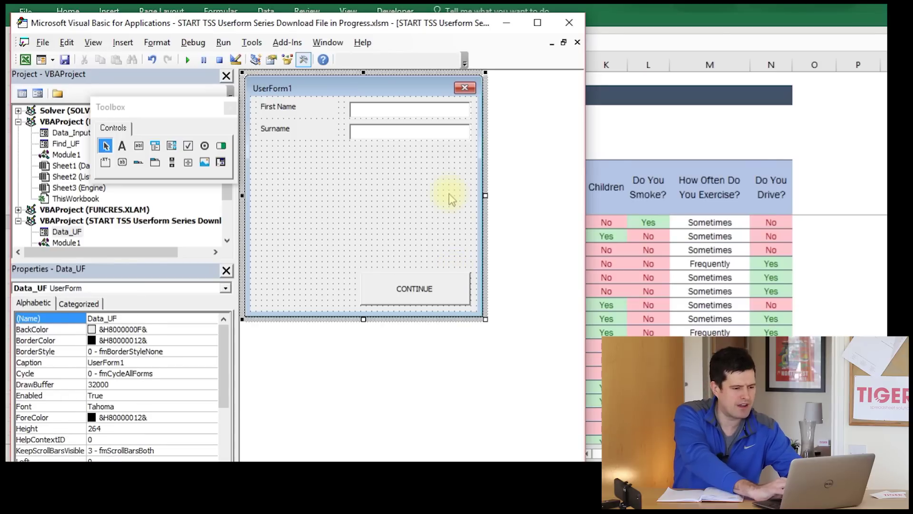
{"action": "left_click", "coordinate": [304, 109]}
{"action": "left_click", "coordinate": [395, 157]}
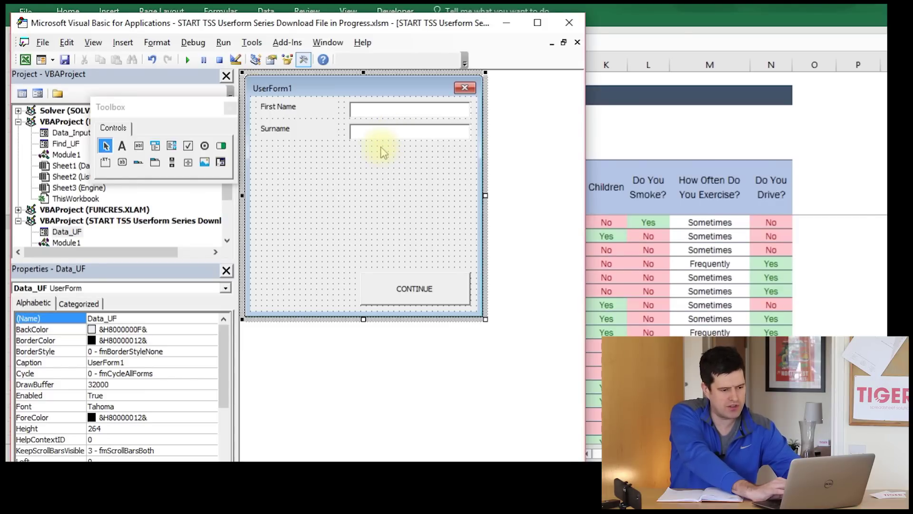
{"action": "key", "text": "alt+Tab"}
{"action": "key", "text": "Tab"}
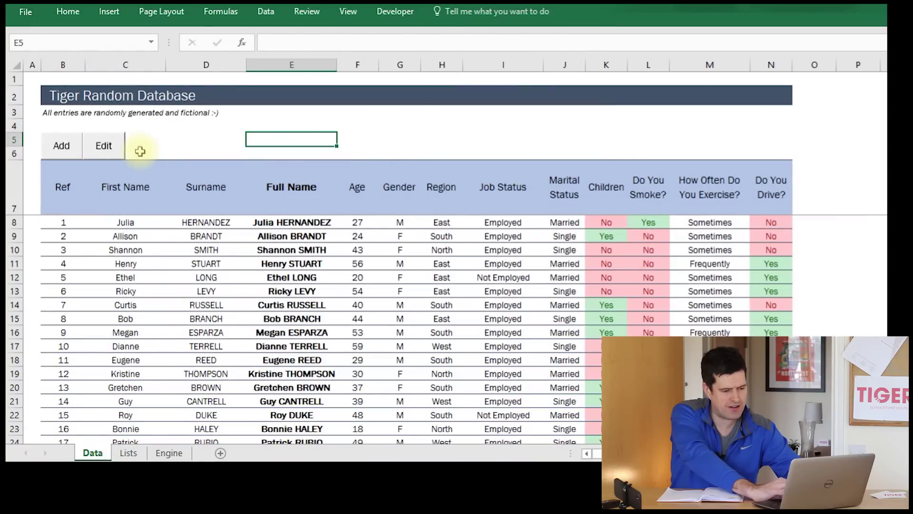
- Open the finished Add New form and choose Gender Other and Region South
{"action": "left_click", "coordinate": [60, 145]}
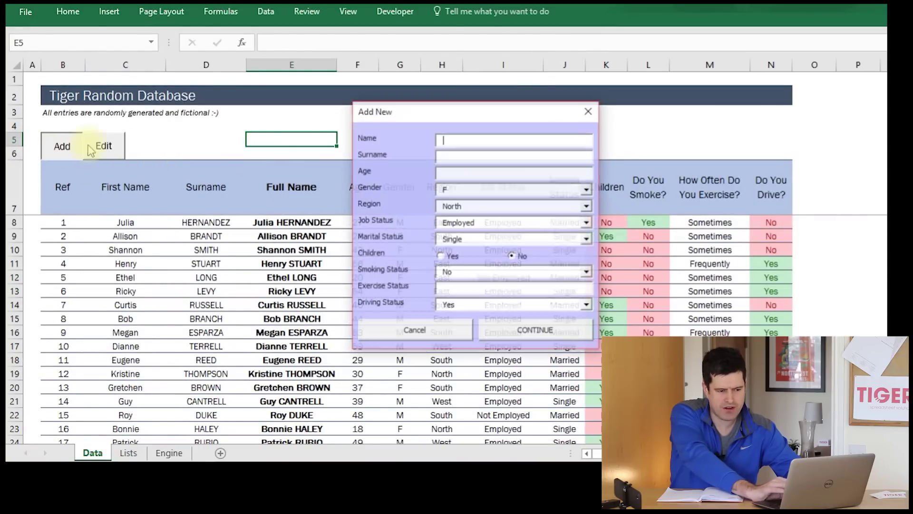
{"action": "left_click", "coordinate": [589, 190]}
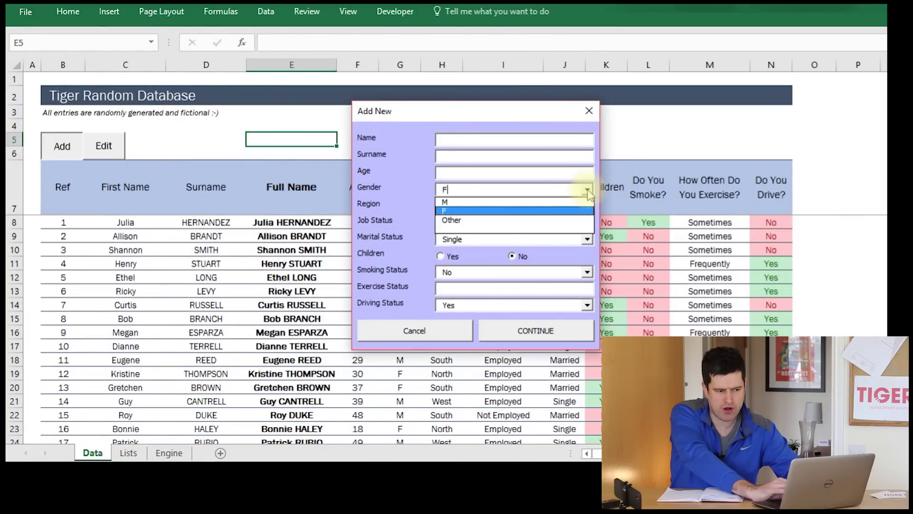
{"action": "left_click", "coordinate": [540, 218]}
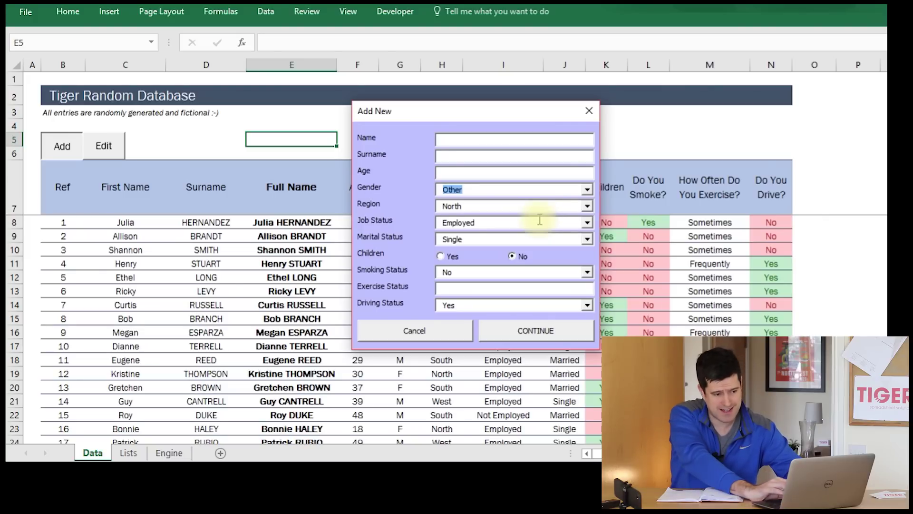
{"action": "left_click", "coordinate": [588, 206]}
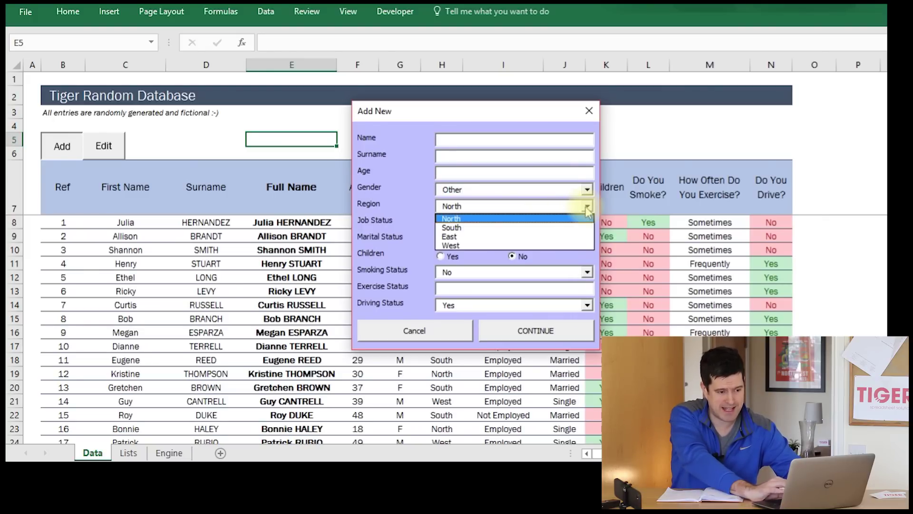
{"action": "left_click", "coordinate": [571, 228]}
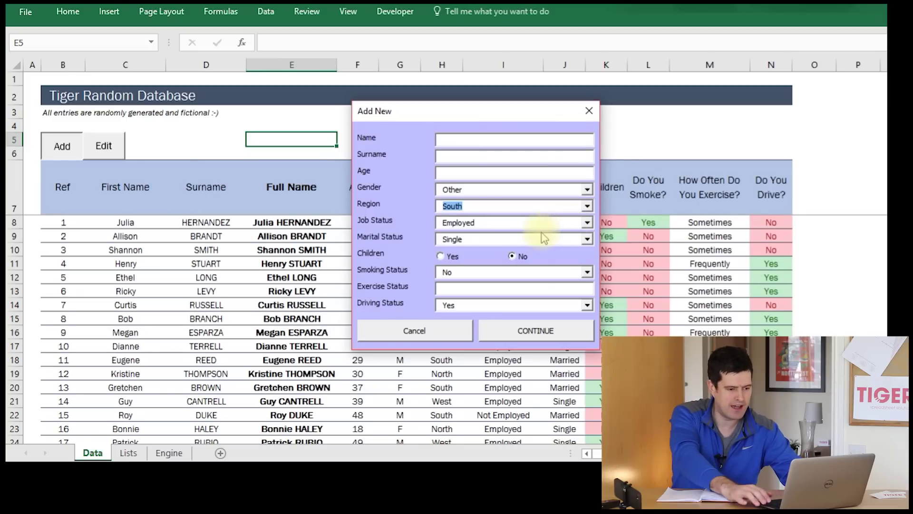
- Try the Job Status list, leave it on Employed, close the form, and return to VBA
{"action": "key", "text": "Tab"}
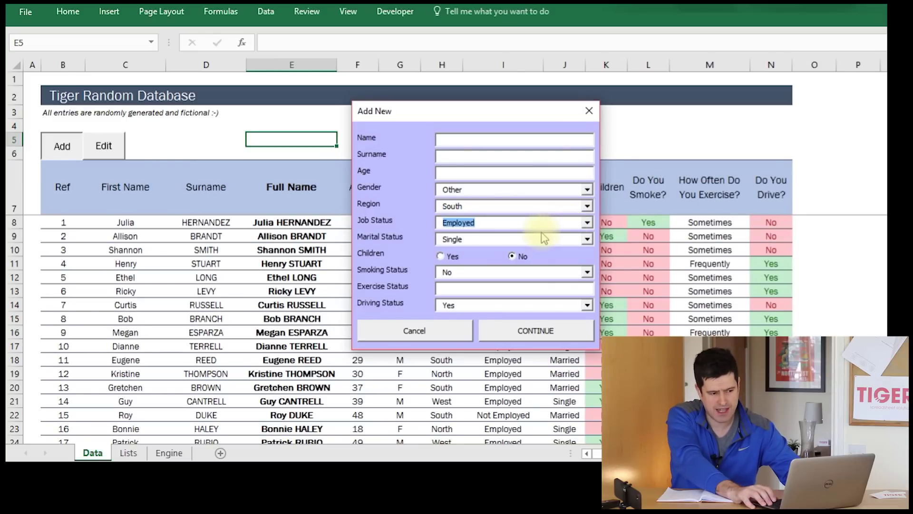
{"action": "key", "text": "alt+Down"}
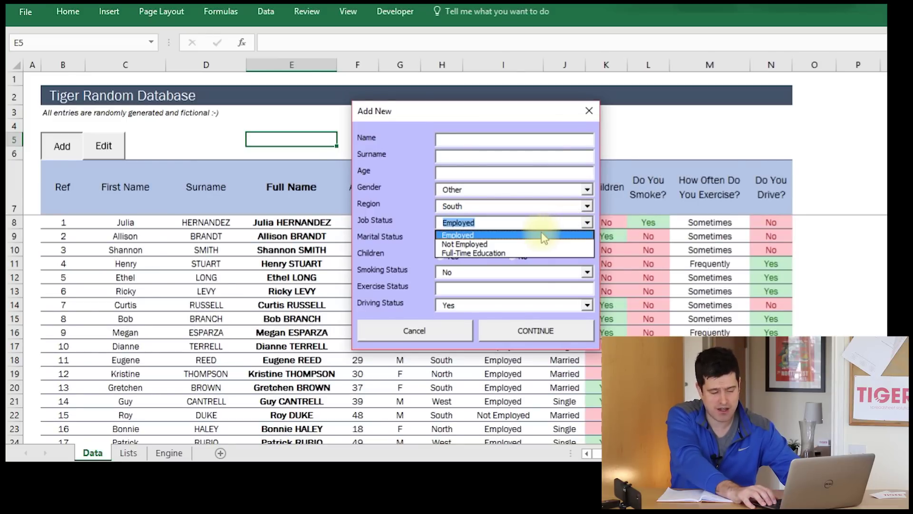
{"action": "key", "text": "Down"}
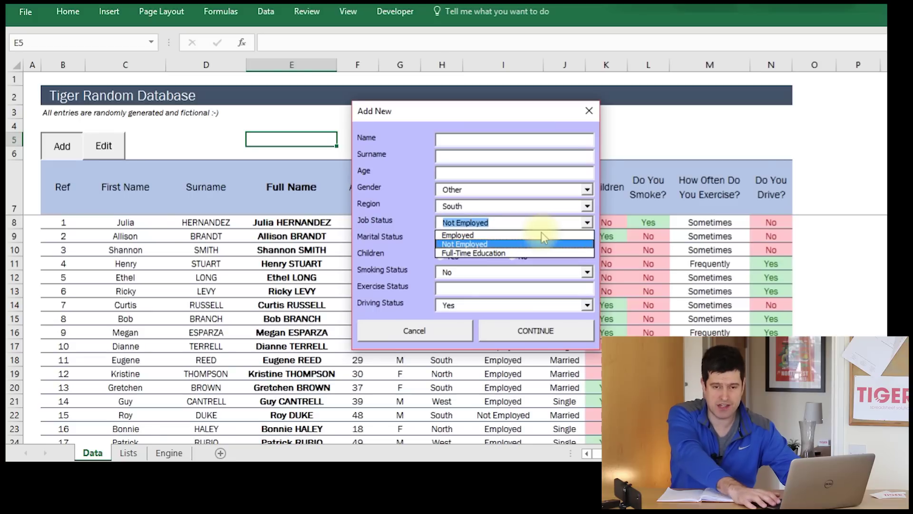
{"action": "left_click", "coordinate": [541, 235]}
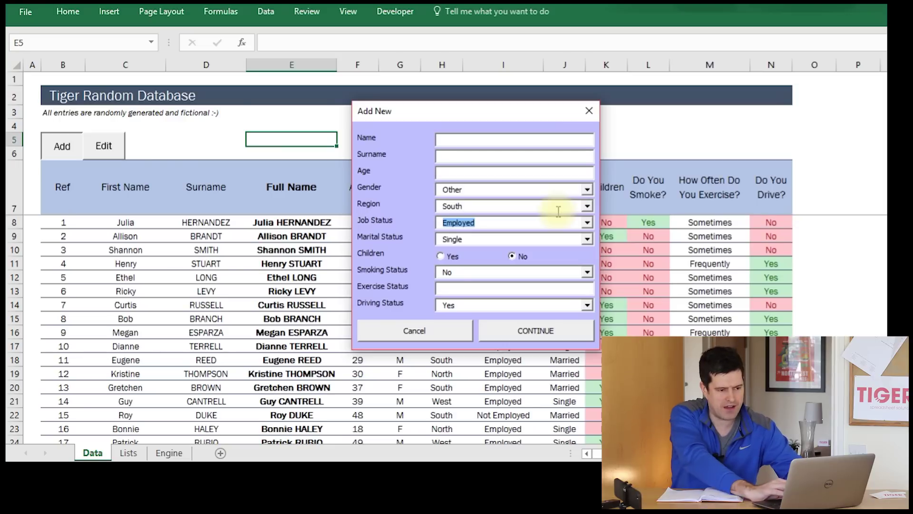
{"action": "left_click", "coordinate": [589, 111]}
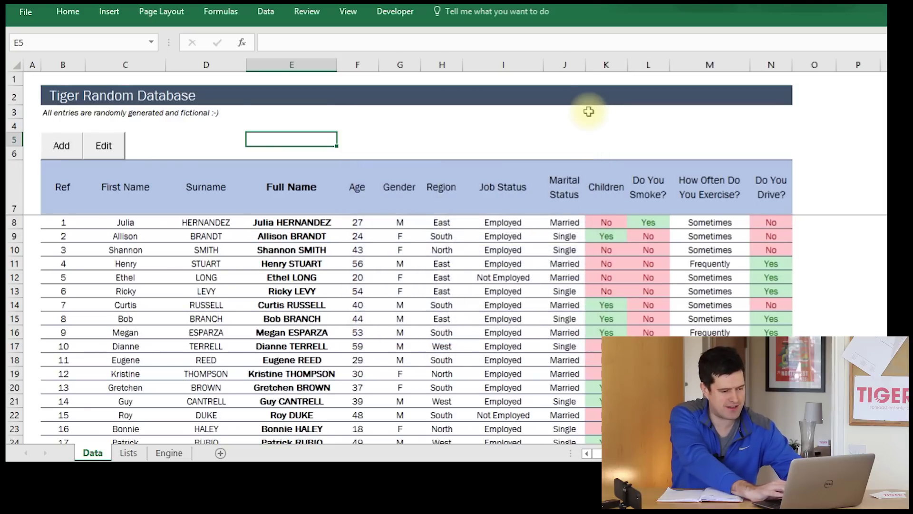
{"action": "key", "text": "alt+Tab"}
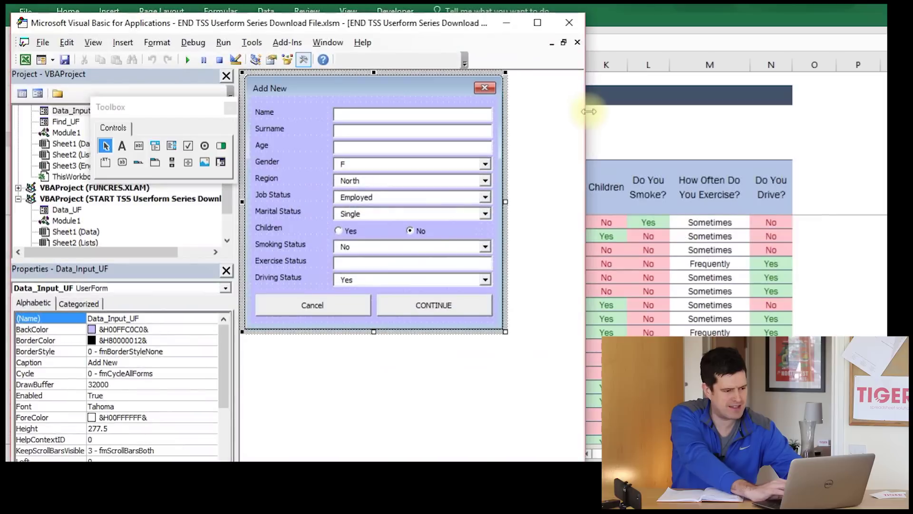
- Open Data_UF and draw ComboBox1 directly beneath the Surname text box
{"action": "double_click", "coordinate": [67, 210]}
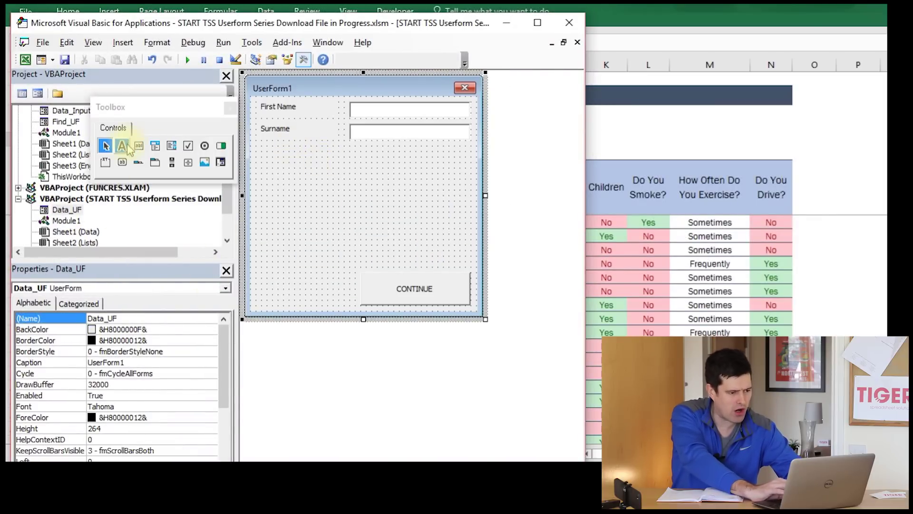
{"action": "left_click", "coordinate": [154, 148]}
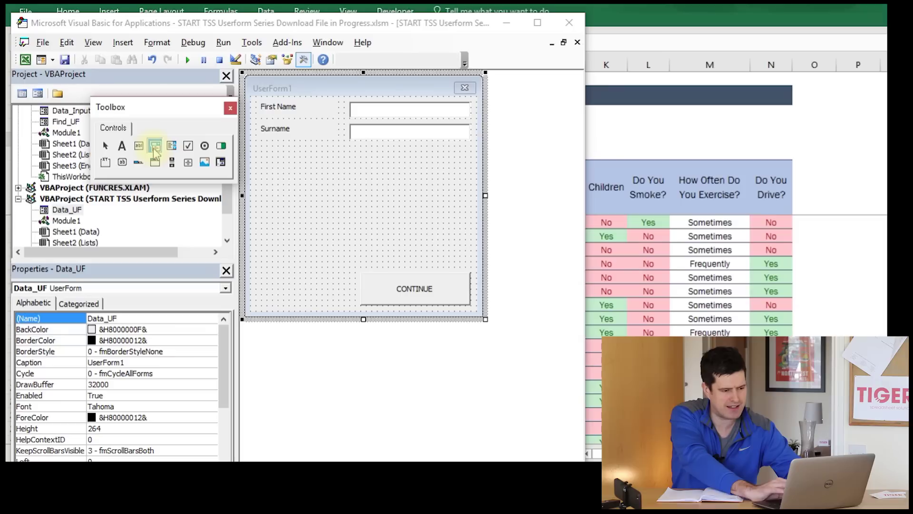
{"action": "left_click_drag", "start_coordinate": [350, 148], "coordinate": [469, 159]}
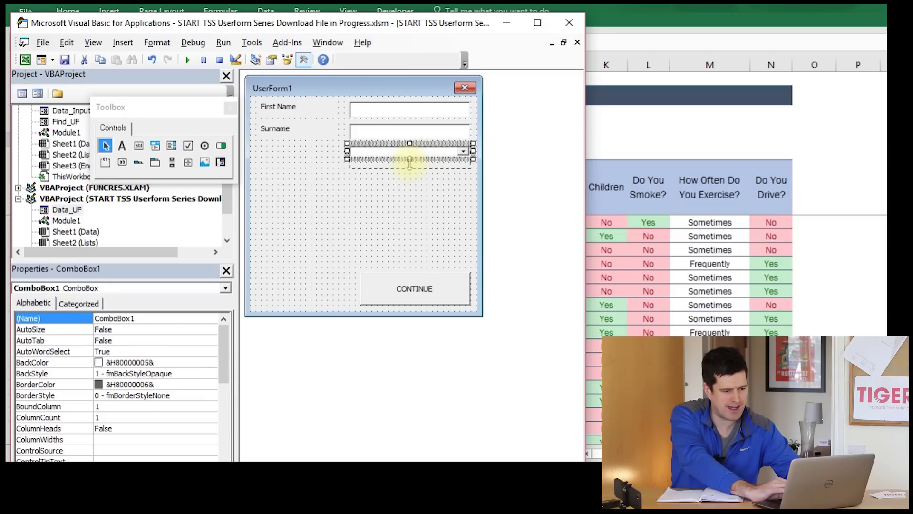
{"action": "left_click_drag", "start_coordinate": [409, 165], "coordinate": [410, 165]}
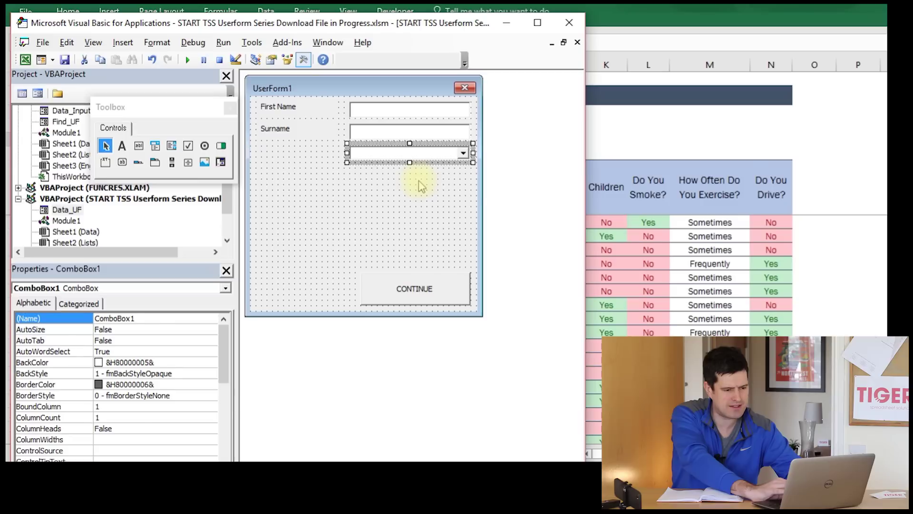
{"action": "left_click", "coordinate": [420, 182]}
{"action": "left_click", "coordinate": [436, 157]}
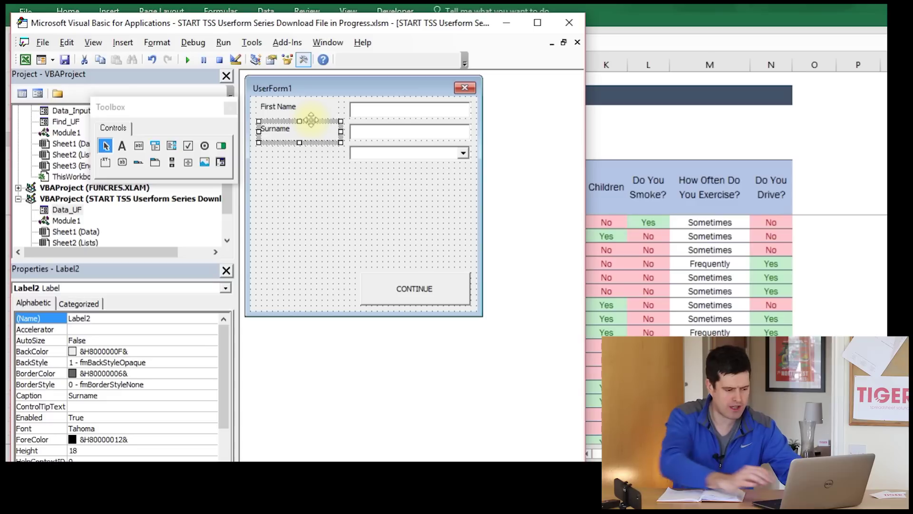
- Copy the Surname label beside the dropdown and change the copy's caption to Gender
{"action": "mouse_move", "coordinate": [311, 120]}
{"action": "left_mouse_down"}
{"action": "mouse_move", "coordinate": [313, 140]}
{"action": "mouse_move", "coordinate": [260, 144]}
{"action": "mouse_move", "coordinate": [253, 167]}
{"action": "left_mouse_up"}
{"action": "left_click", "coordinate": [305, 197]}
{"action": "left_click", "coordinate": [288, 143]}
{"action": "left_click", "coordinate": [292, 146]}
{"action": "type", "text": "G"}
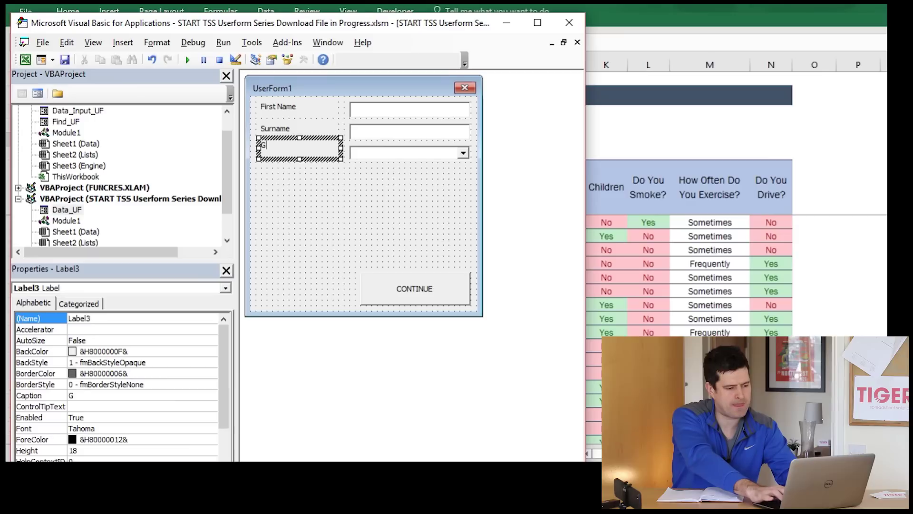
{"action": "type", "text": "ender"}
{"action": "left_click", "coordinate": [448, 205]}
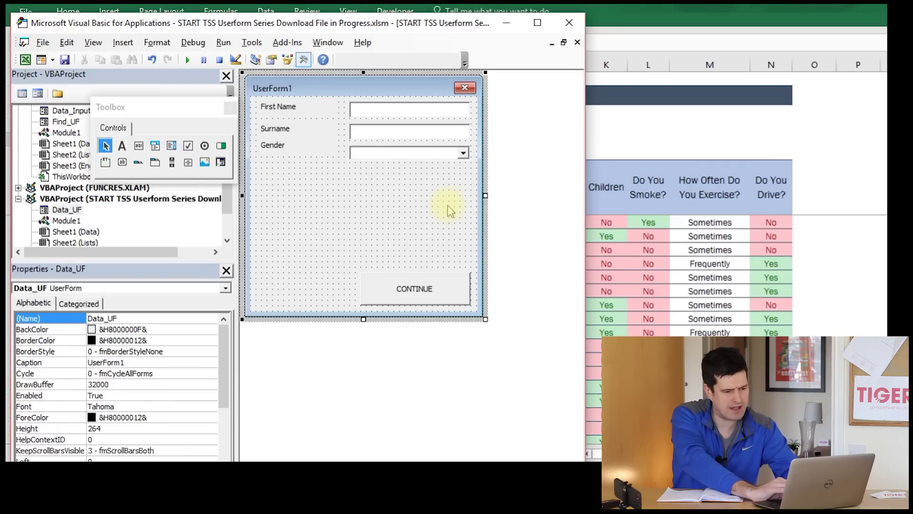
- Check the Gender label's alignment against the ComboBox1 dropdown, then deselect
{"action": "left_click", "coordinate": [410, 154]}
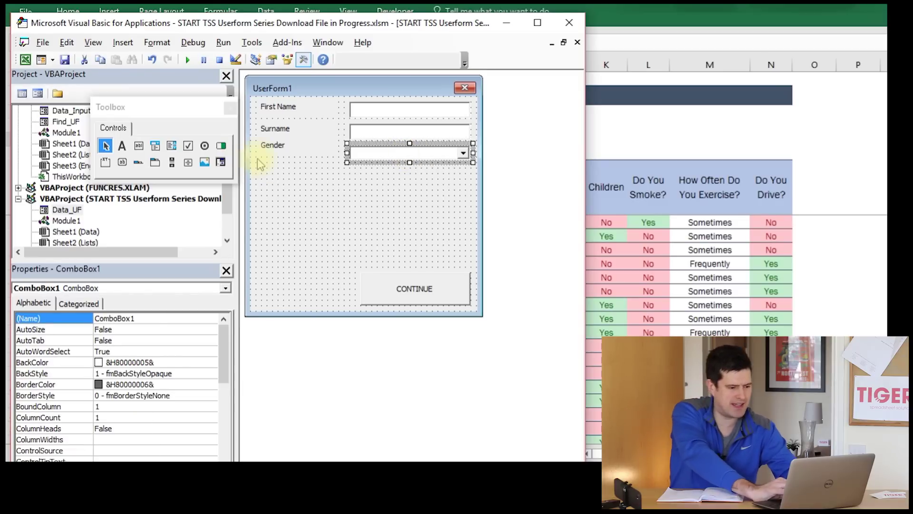
{"action": "left_click", "coordinate": [284, 151]}
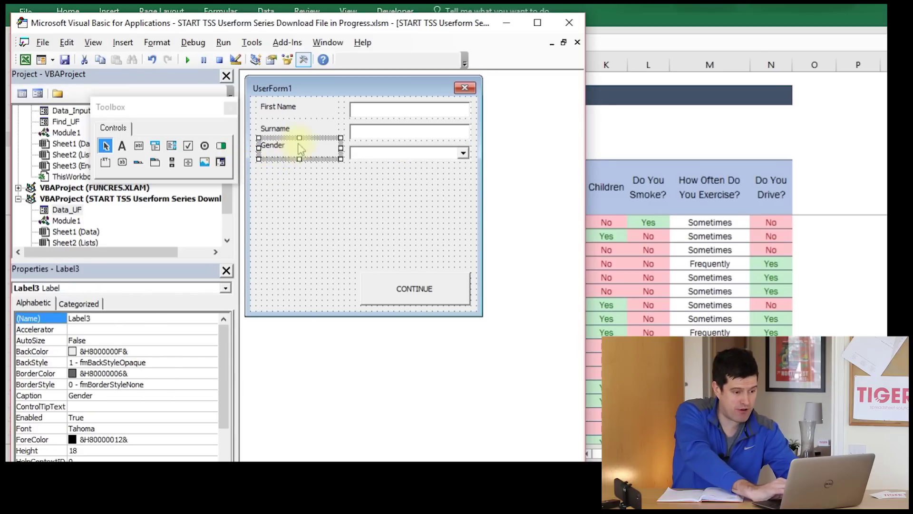
{"action": "left_click", "coordinate": [418, 159]}
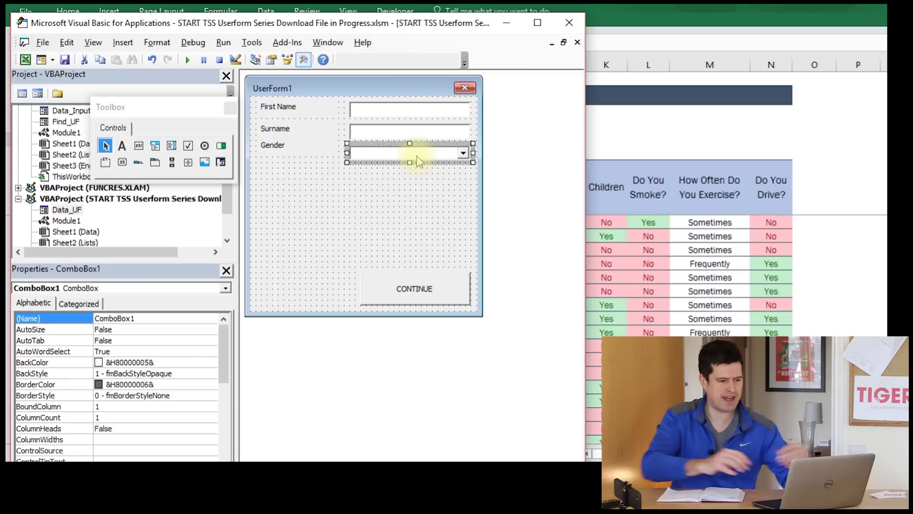
{"action": "left_click", "coordinate": [468, 160]}
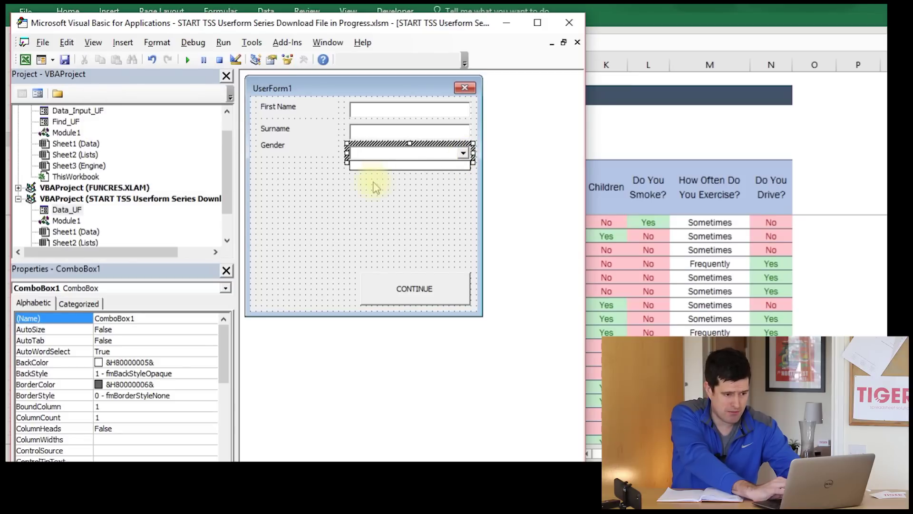
{"action": "left_click", "coordinate": [354, 189]}
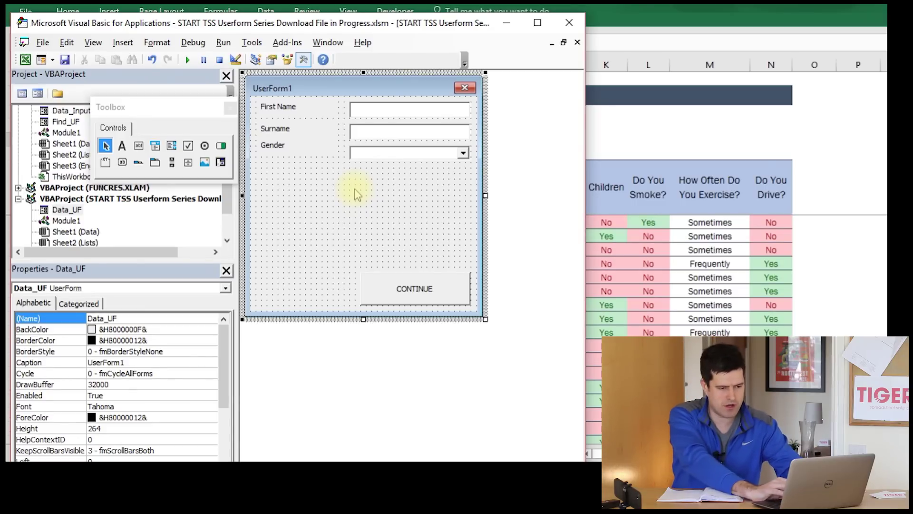
- Back in Excel, look over the Full Name column, then the Lists and Engine sheets
{"action": "left_click", "coordinate": [620, 137]}
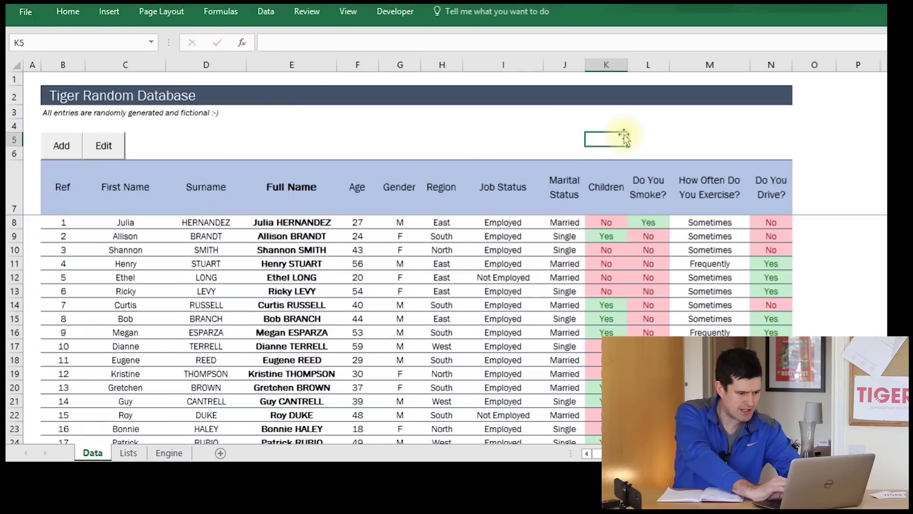
{"action": "left_click", "coordinate": [259, 223]}
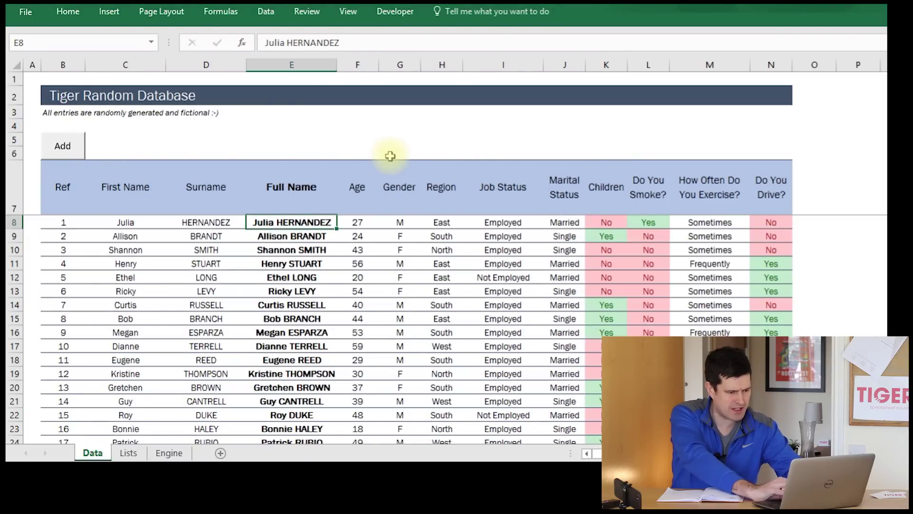
{"action": "left_click", "coordinate": [316, 168]}
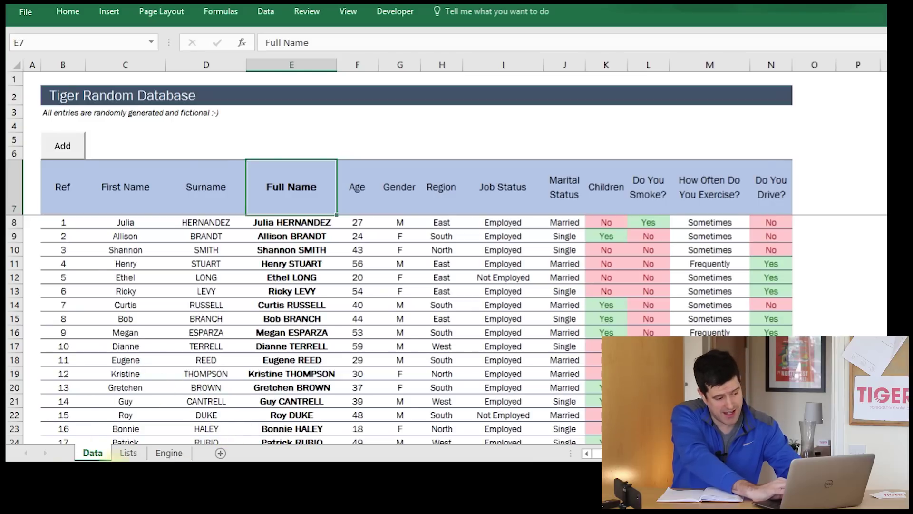
{"action": "left_click", "coordinate": [129, 454]}
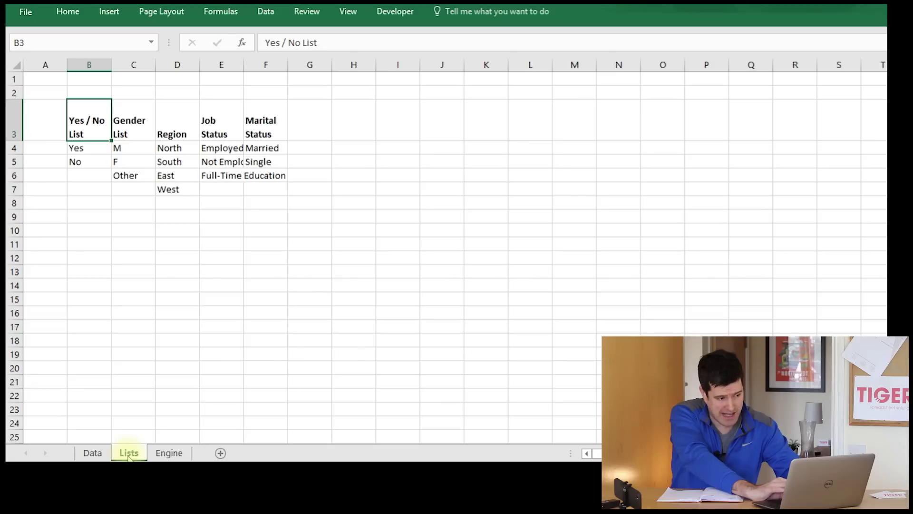
{"action": "left_click", "coordinate": [177, 455]}
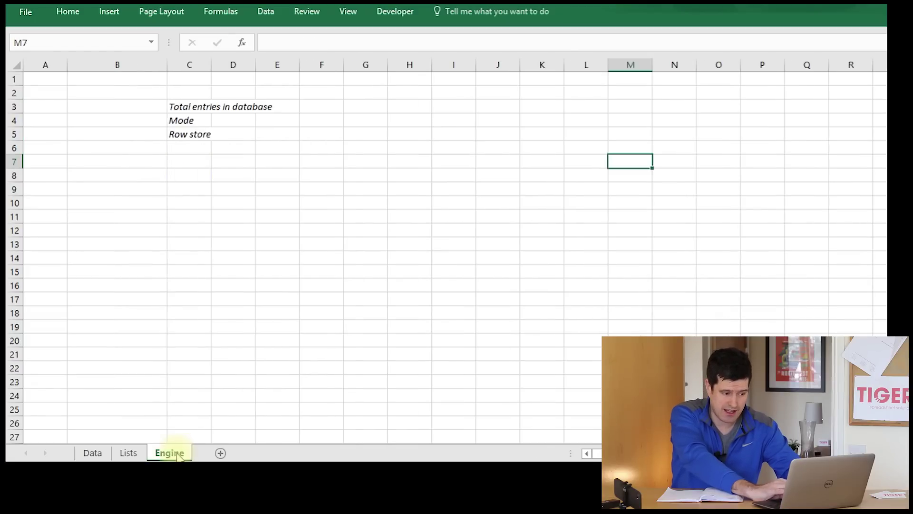
{"action": "left_click", "coordinate": [129, 452]}
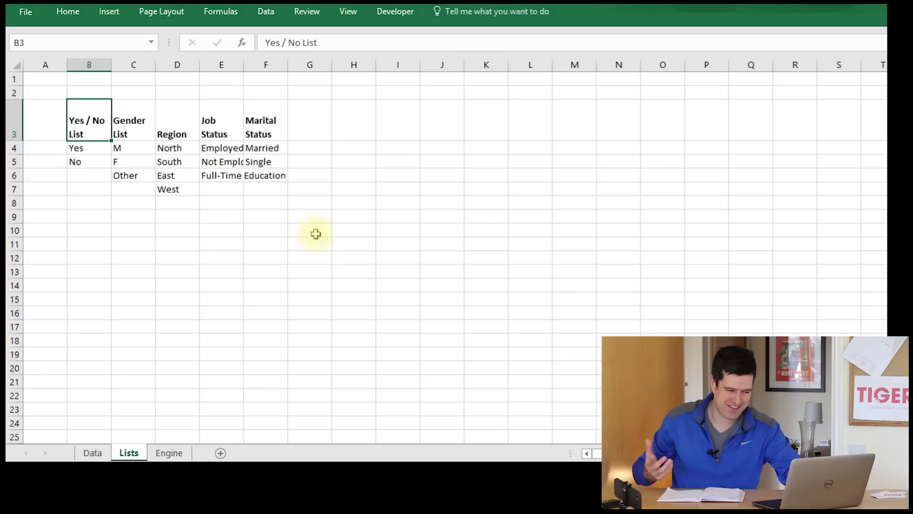
- Browse the Yes/No list on the Lists sheet and the Engine sheet, ending on Lists
{"action": "left_click", "coordinate": [76, 160]}
{"action": "key", "text": "Up"}
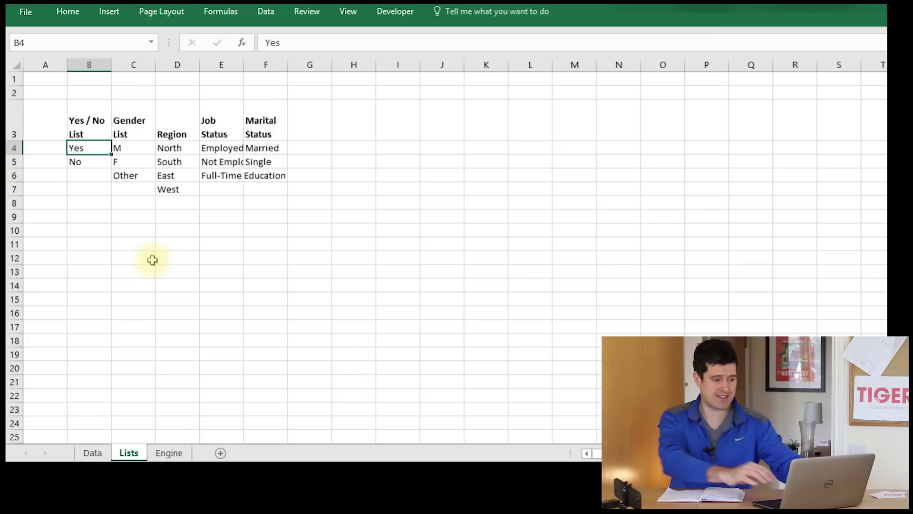
{"action": "left_click", "coordinate": [152, 260]}
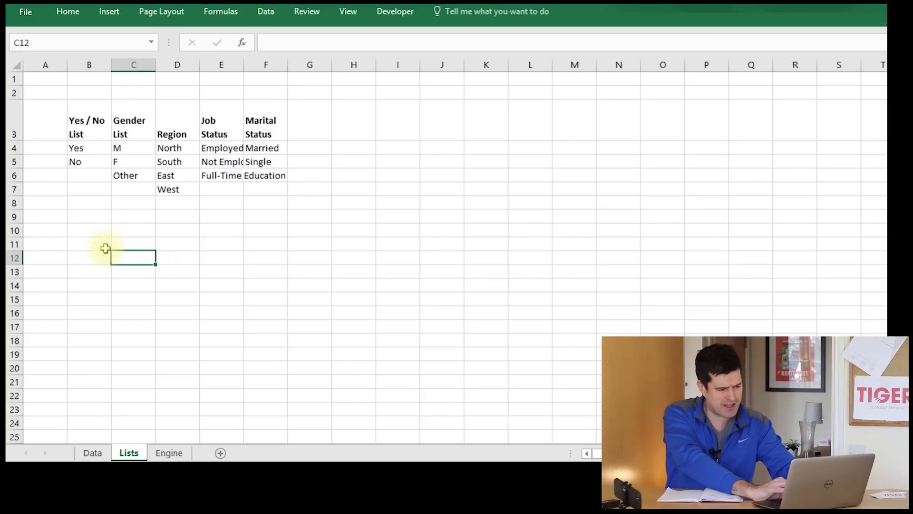
{"action": "left_click", "coordinate": [98, 254]}
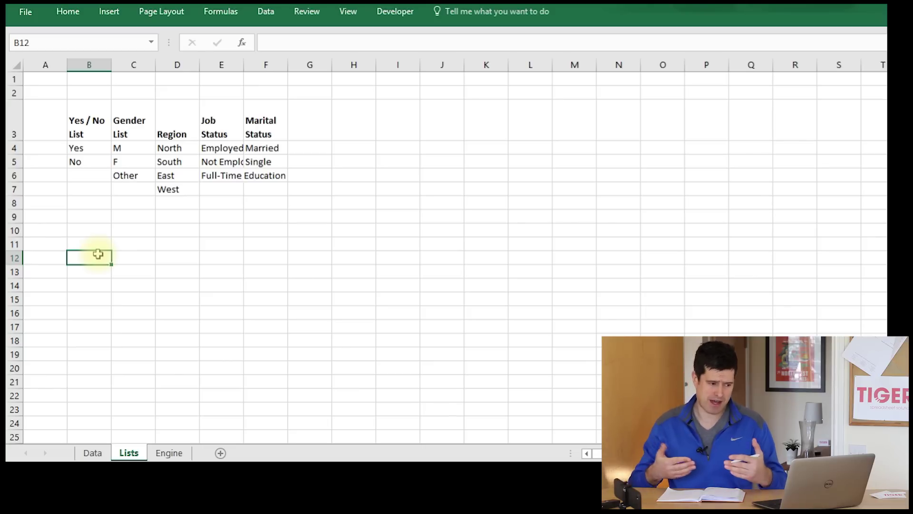
{"action": "left_click", "coordinate": [127, 259]}
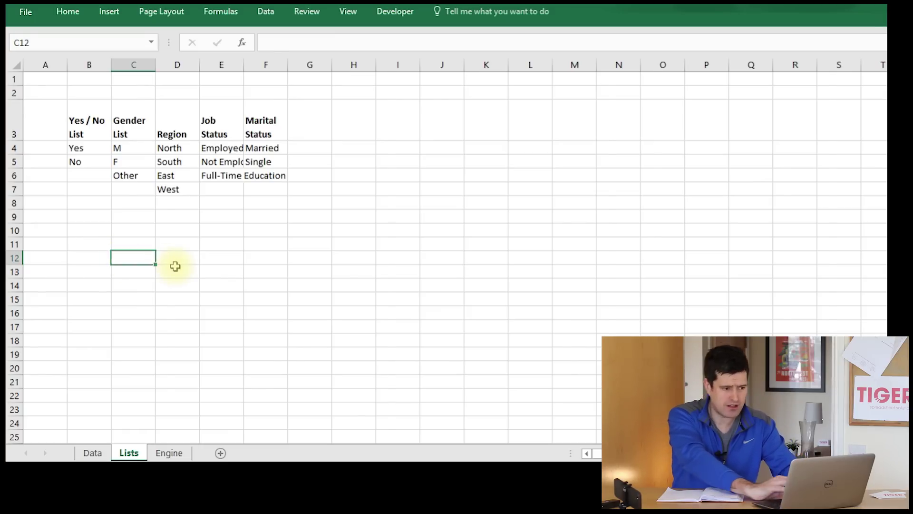
{"action": "key", "text": "ctrl+Page_Down"}
{"action": "left_click", "coordinate": [200, 221]}
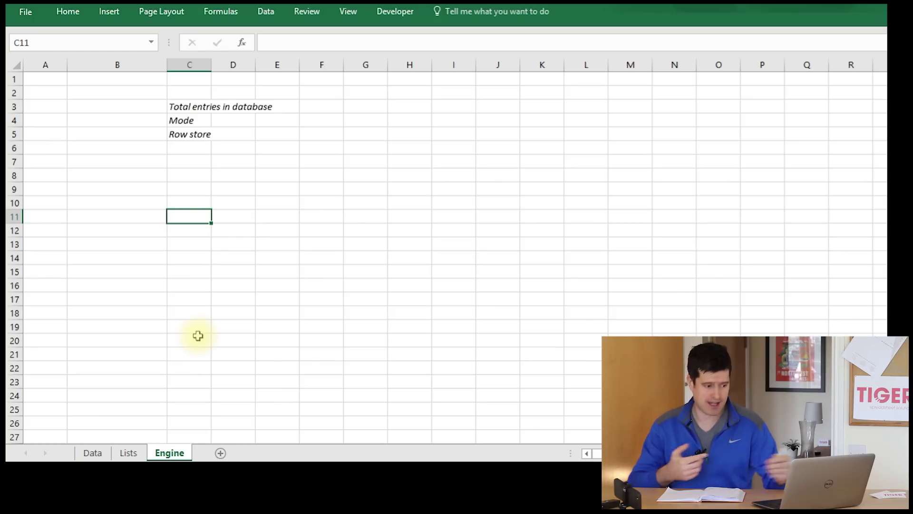
{"action": "left_click", "coordinate": [230, 323]}
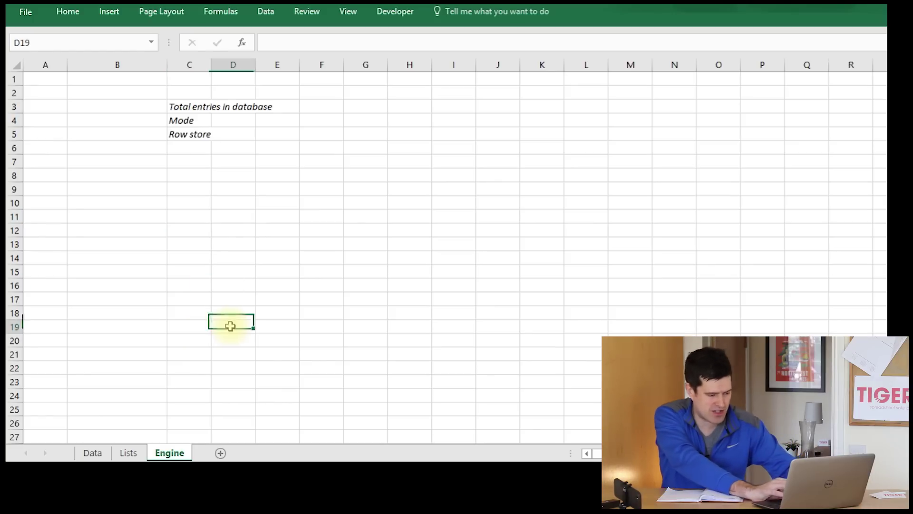
{"action": "left_click", "coordinate": [126, 453]}
{"action": "left_click", "coordinate": [125, 189]}
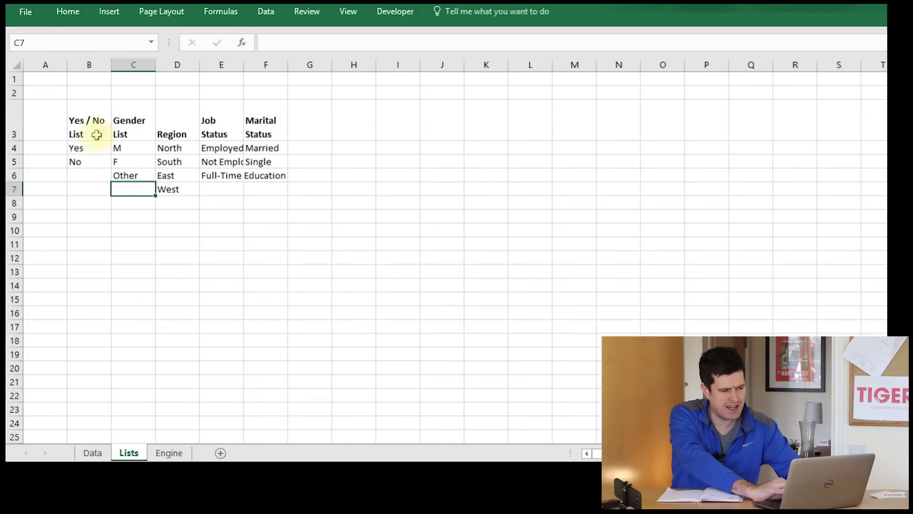
- Review the Lists headers Yes / No List, Gender List, Region, Job Status and Marital Status with their values
{"action": "left_click", "coordinate": [82, 112]}
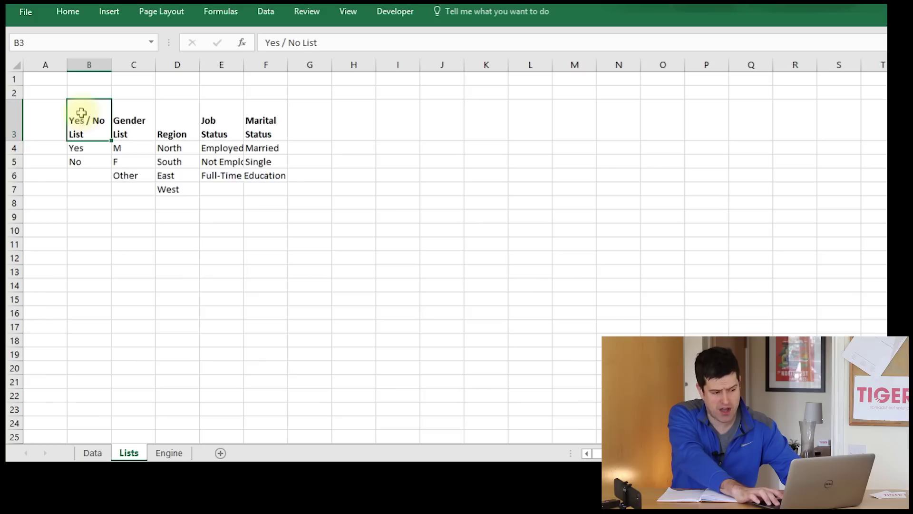
{"action": "key", "text": "shift+Right"}
{"action": "key", "text": "shift+Right"}
{"action": "key", "text": "shift+Right"}
{"action": "key", "text": "shift+Right"}
{"action": "key", "text": "Down"}
{"action": "key", "text": "Down"}
{"action": "key", "text": "Up"}
{"action": "key", "text": "Up"}
{"action": "key", "text": "Down"}
{"action": "key", "text": "shift+Down"}
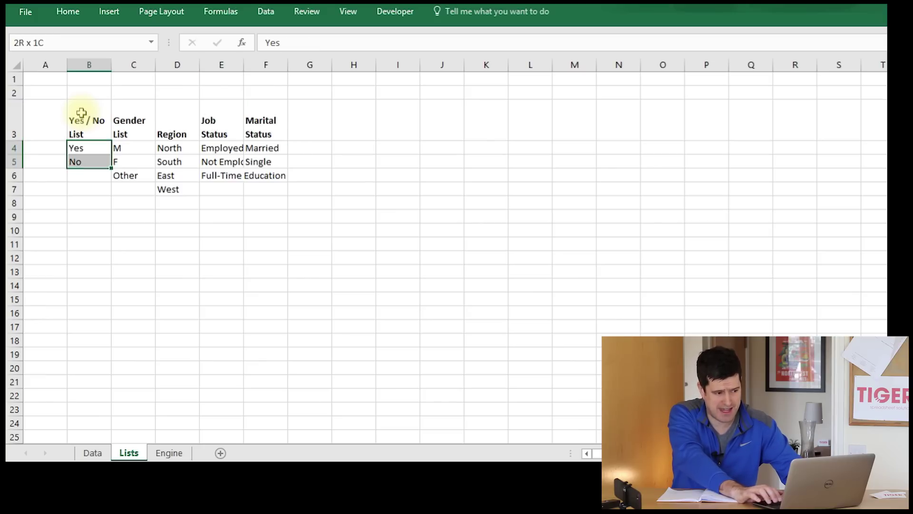
{"action": "key", "text": "Right"}
{"action": "key", "text": "Up"}
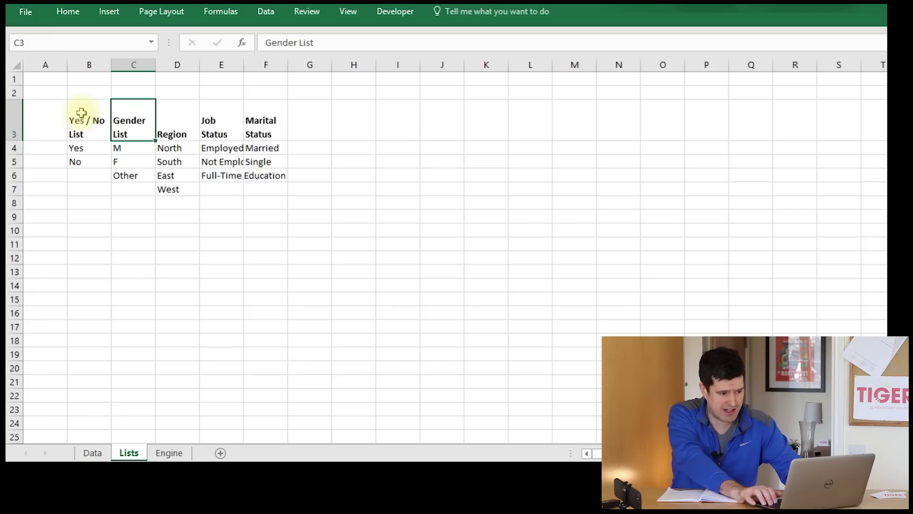
{"action": "key", "text": "Down"}
{"action": "key", "text": "Right"}
{"action": "key", "text": "Up"}
{"action": "key", "text": "Right"}
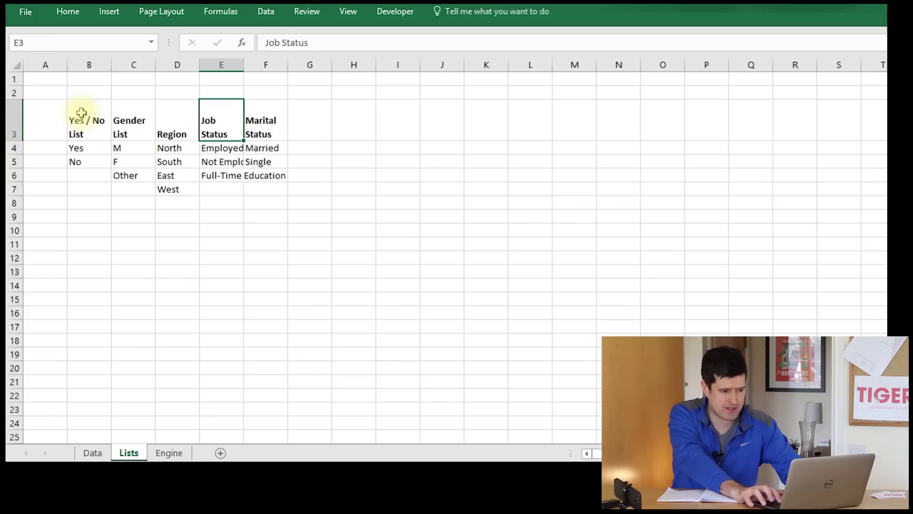
{"action": "key", "text": "Right"}
{"action": "key", "text": "Left"}
{"action": "key", "text": "Left"}
{"action": "key", "text": "Left"}
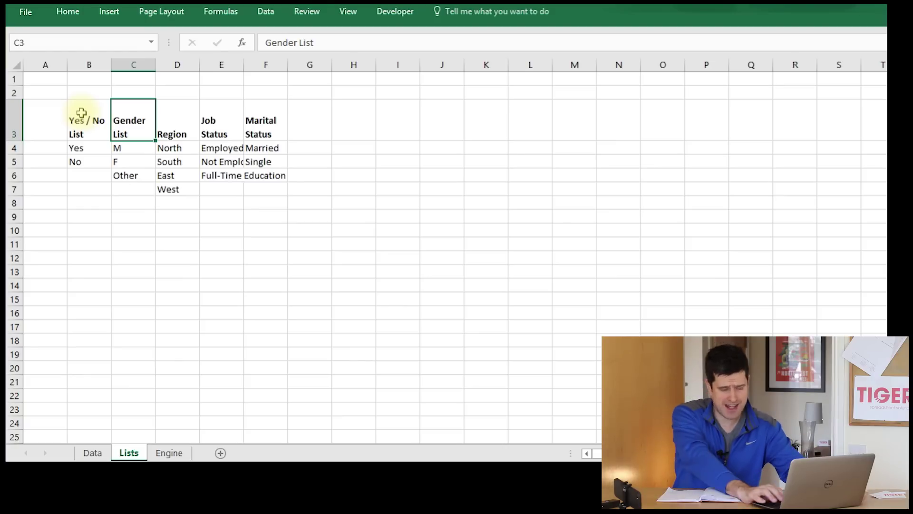
{"action": "key", "text": "Left"}
{"action": "key", "text": "Right"}
{"action": "key", "text": "Right"}
{"action": "key", "text": "Right"}
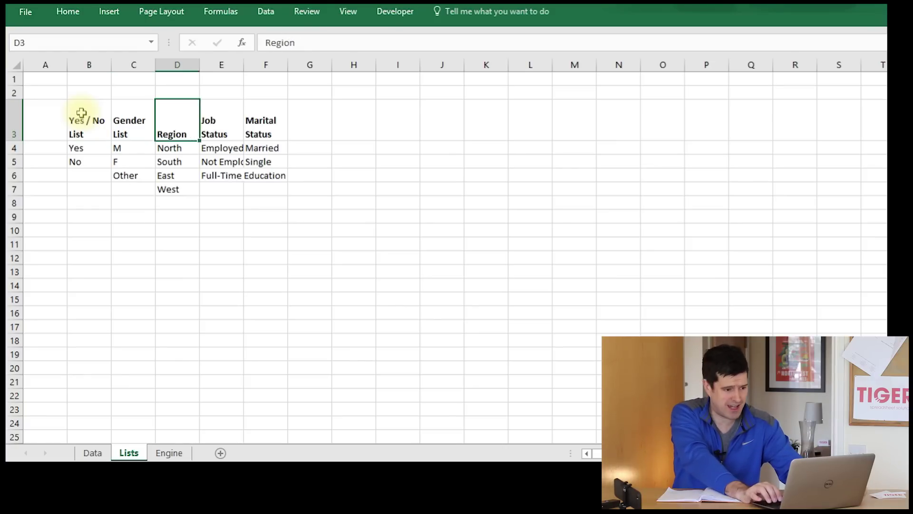
{"action": "key", "text": "Right"}
{"action": "key", "text": "Left"}
{"action": "key", "text": "Left"}
{"action": "key", "text": "Left"}
{"action": "key", "text": "Left"}
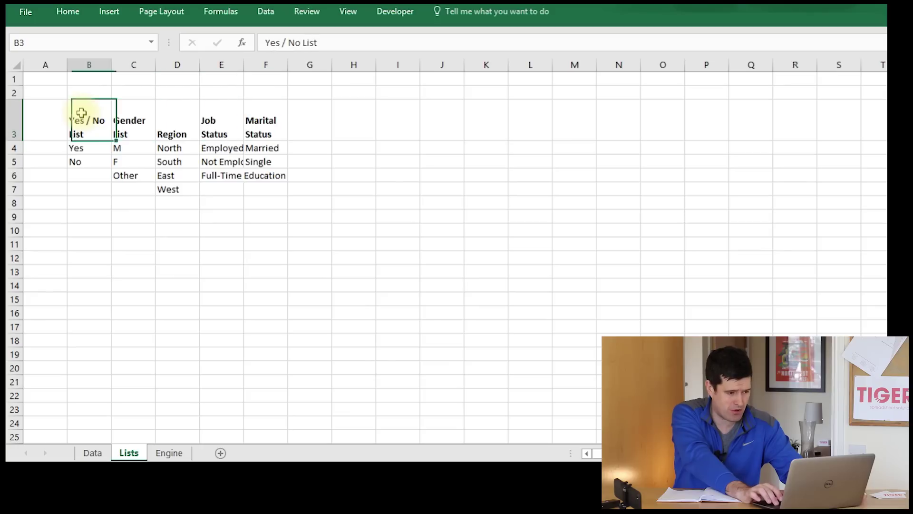
{"action": "key", "text": "shift+Right"}
{"action": "key", "text": "shift+Right"}
{"action": "key", "text": "shift+Right"}
{"action": "key", "text": "shift+Right"}
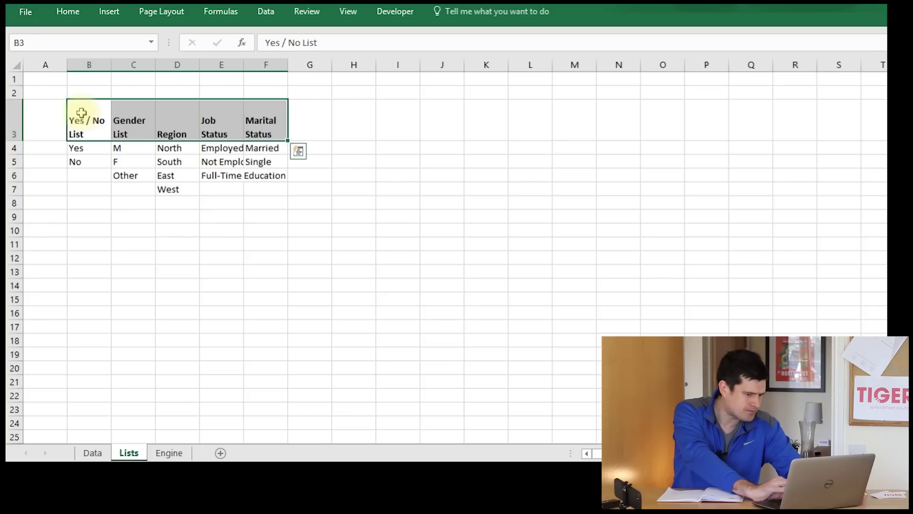
{"action": "left_click", "coordinate": [82, 112]}
{"action": "key", "text": "Down"}
{"action": "key", "text": "Down"}
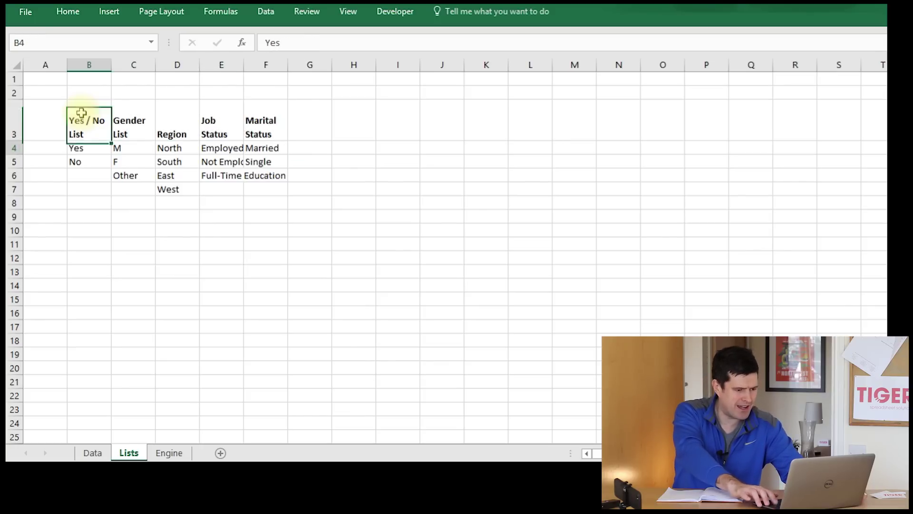
{"action": "key", "text": "Up"}
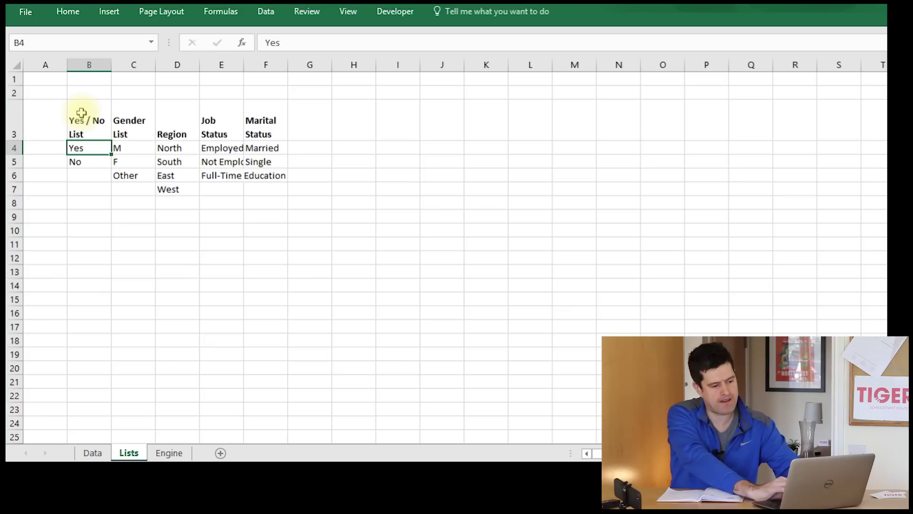
- Select the Gender List values M, F and Other in C4:C6
{"action": "left_click", "coordinate": [239, 464]}
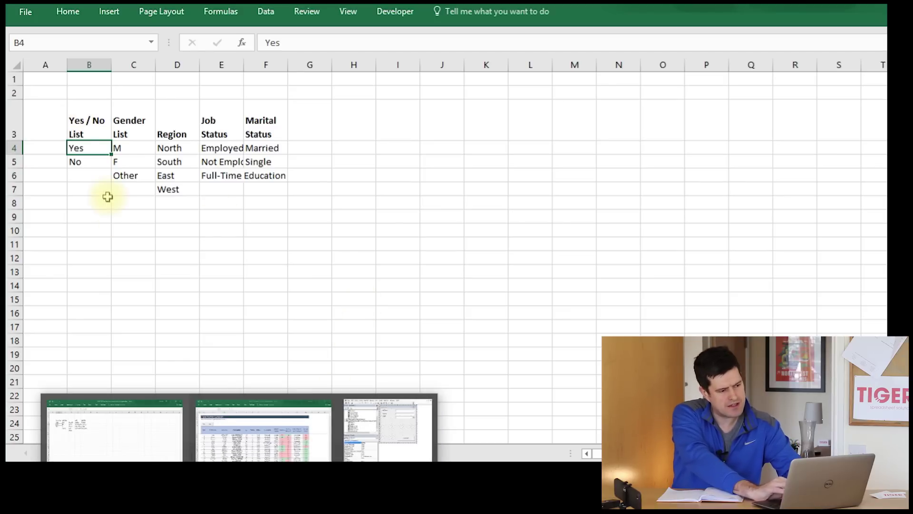
{"action": "left_click", "coordinate": [134, 145]}
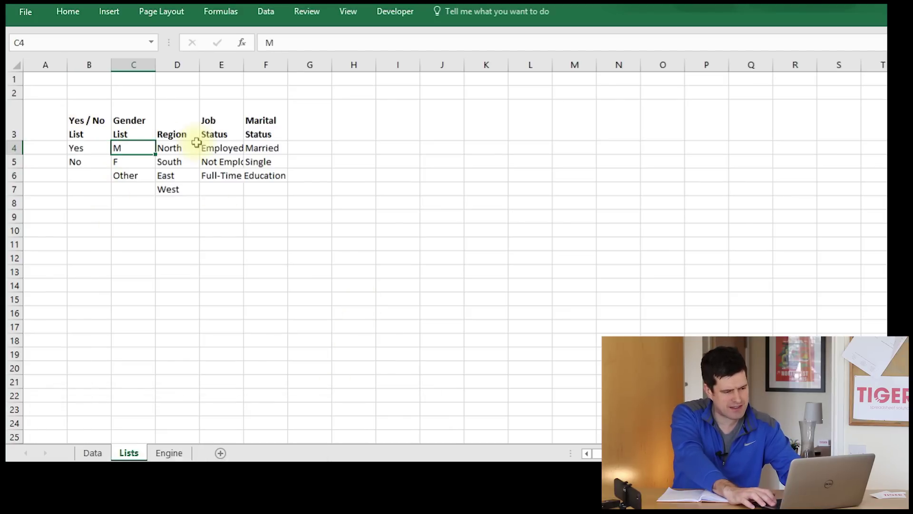
{"action": "key", "text": "shift+Down"}
{"action": "key", "text": "shift+Down"}
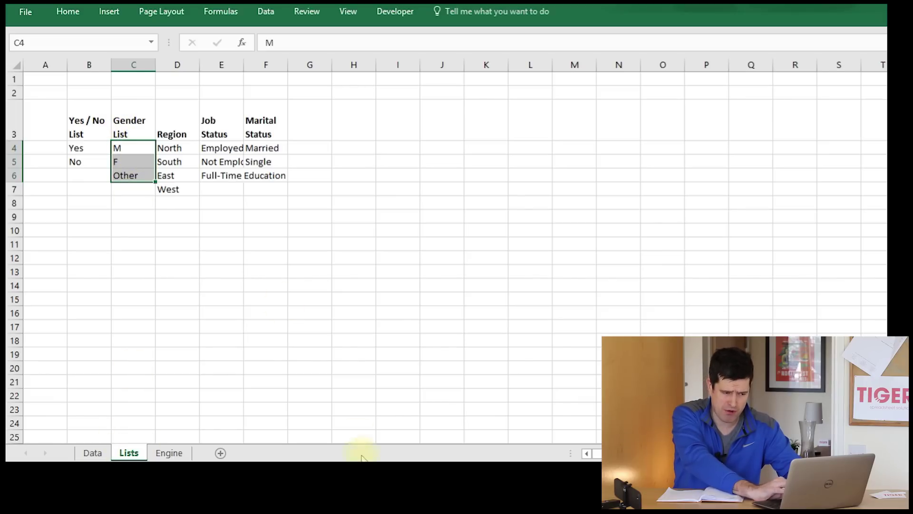
- Return to the VBA editor with Alt+F11 and move the Toolbox below the userform
{"action": "key", "text": "alt+F11"}
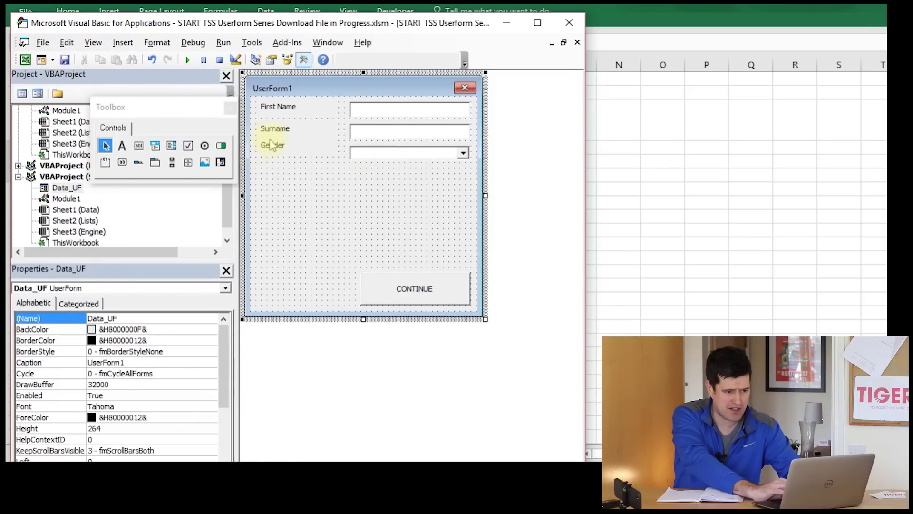
{"action": "left_click", "coordinate": [507, 22]}
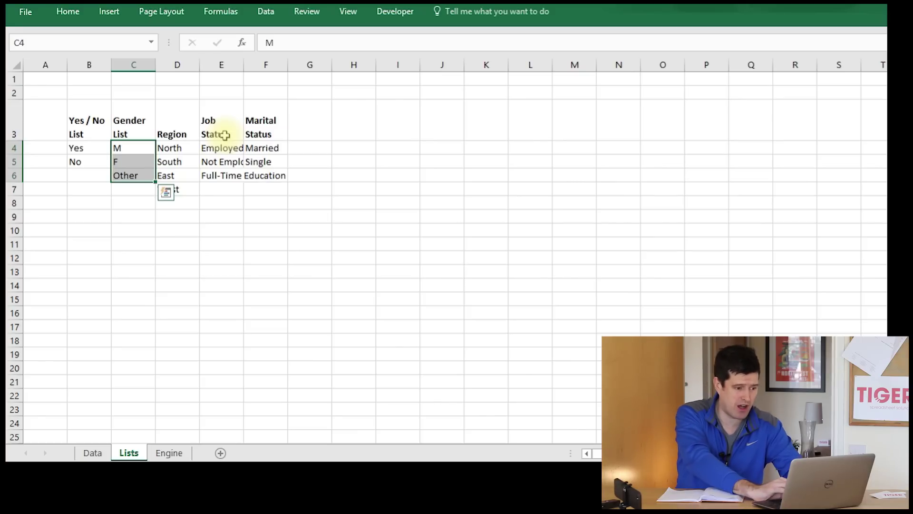
{"action": "left_click_drag", "start_coordinate": [223, 149], "coordinate": [221, 176]}
{"action": "left_click", "coordinate": [136, 146]}
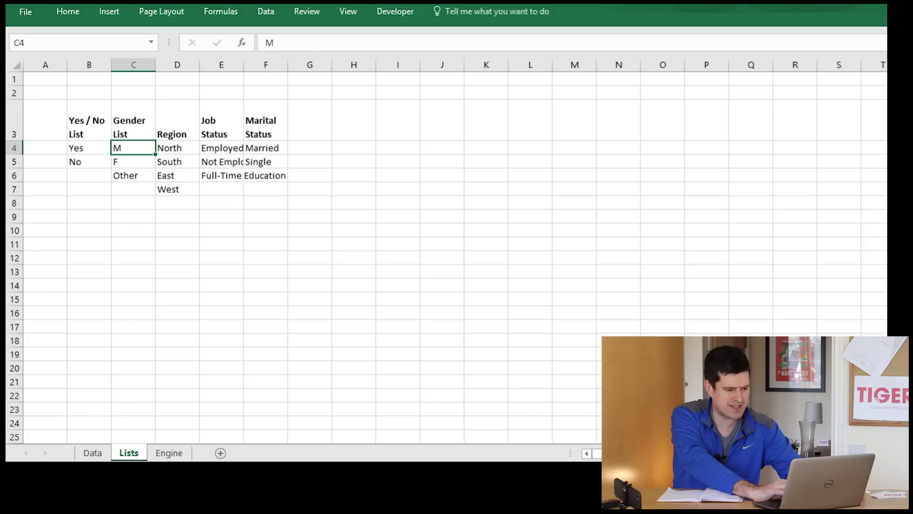
{"action": "key", "text": "alt+F11"}
{"action": "left_click_drag", "start_coordinate": [164, 112], "coordinate": [345, 374]}
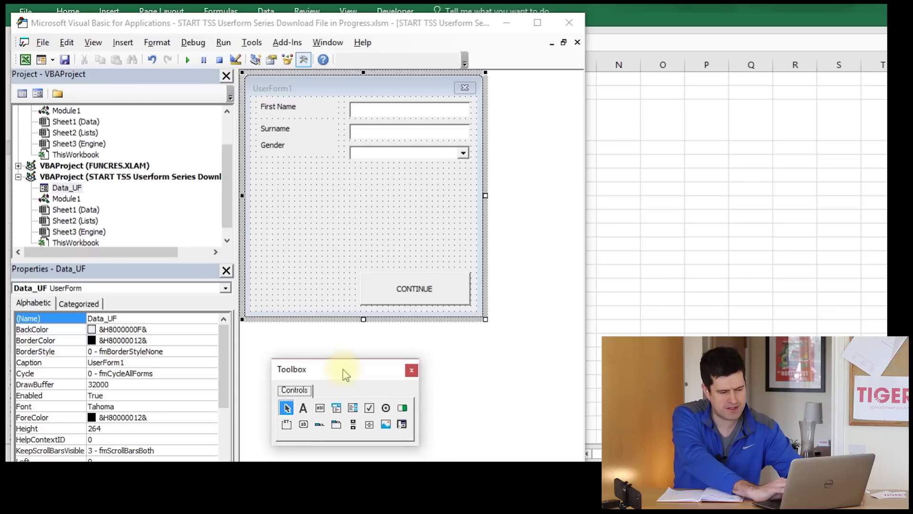
- Set ComboBox1's RowSource property to Lists!C3:C5, then bring the Excel workbook forward
{"action": "left_click", "coordinate": [389, 154]}
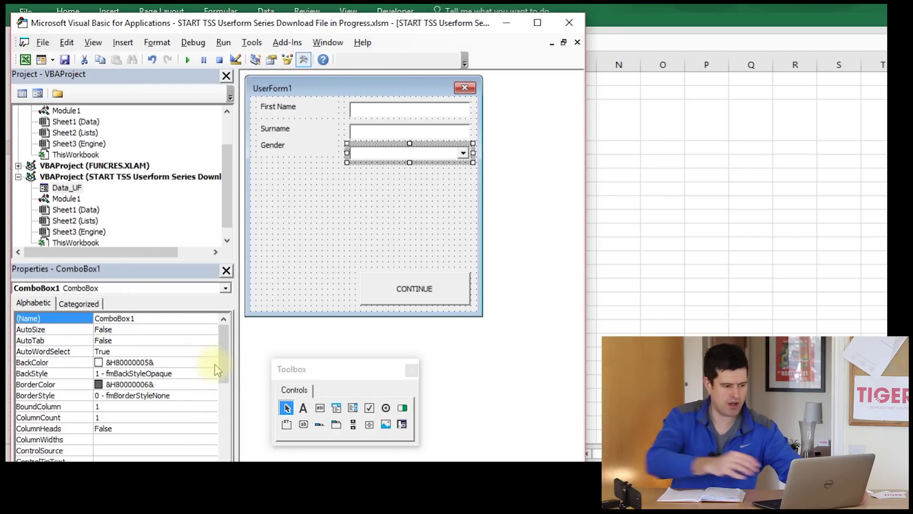
{"action": "left_click_drag", "start_coordinate": [224, 359], "coordinate": [224, 447]}
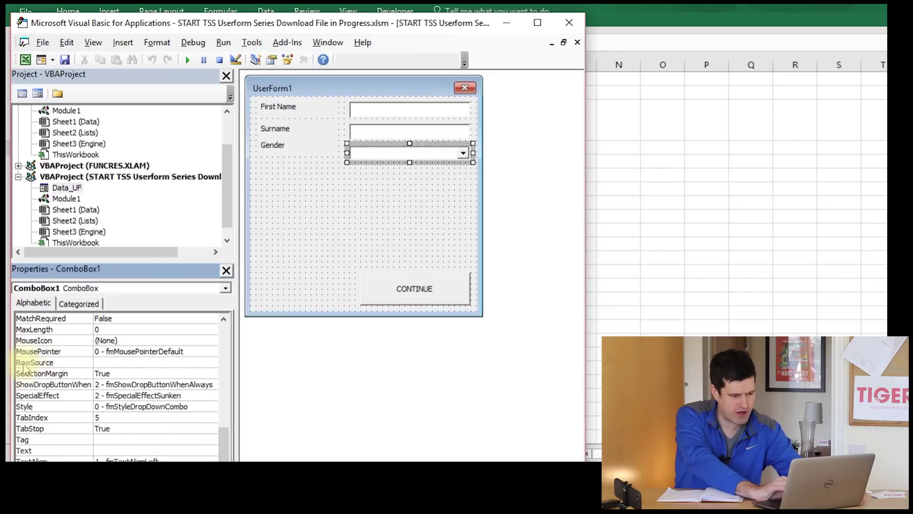
{"action": "left_click", "coordinate": [105, 363]}
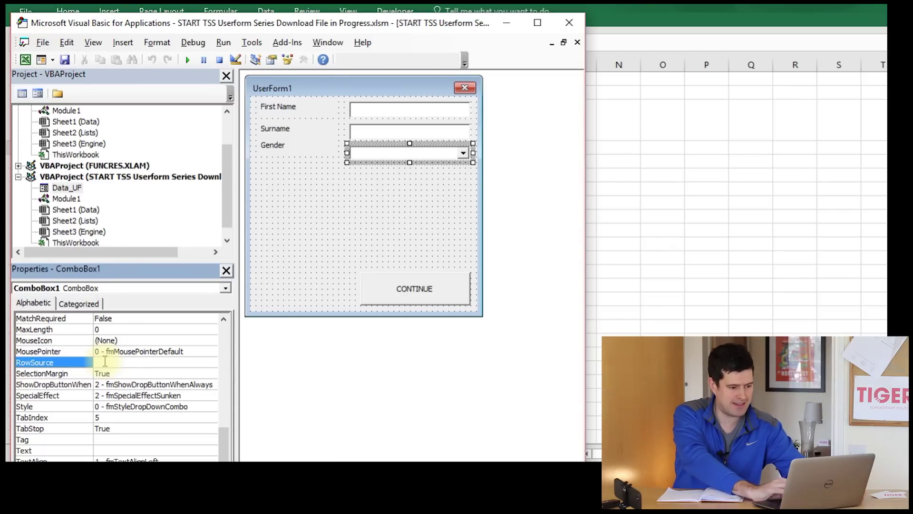
{"action": "type", "text": "List"}
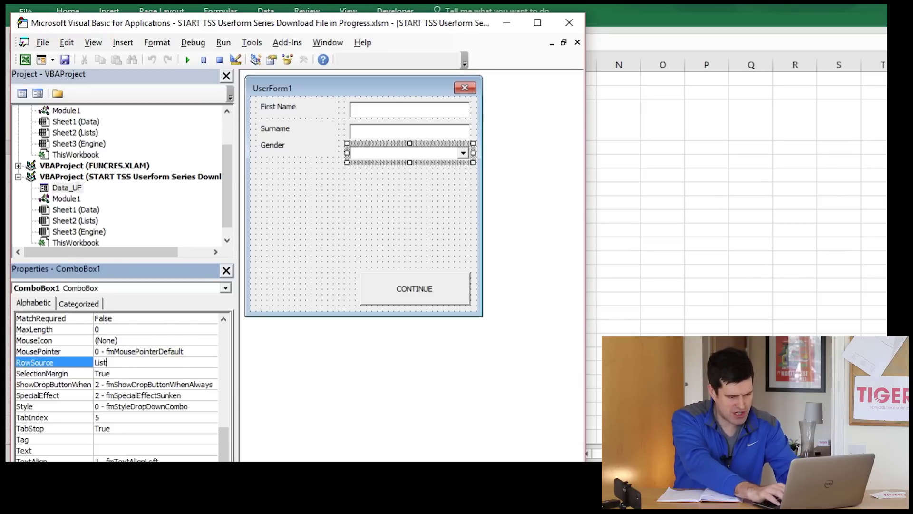
{"action": "type", "text": "s!"}
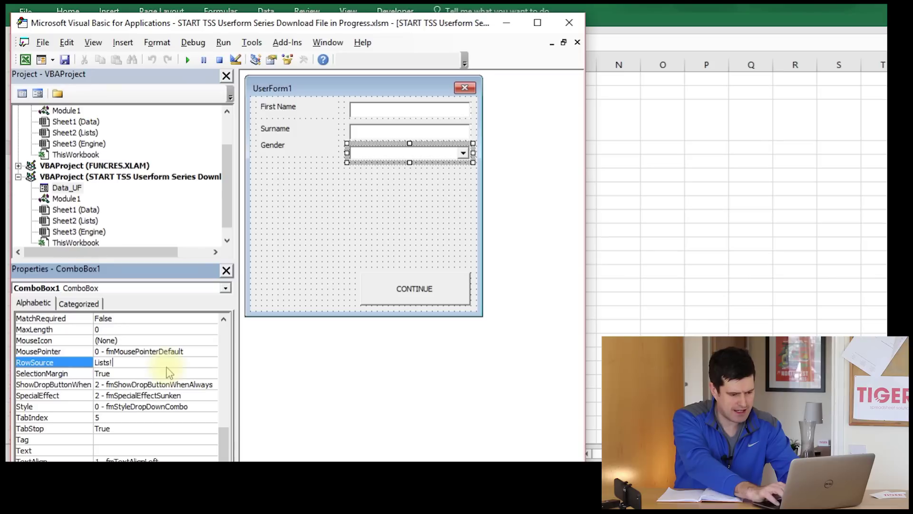
{"action": "type", "text": "C3:C"}
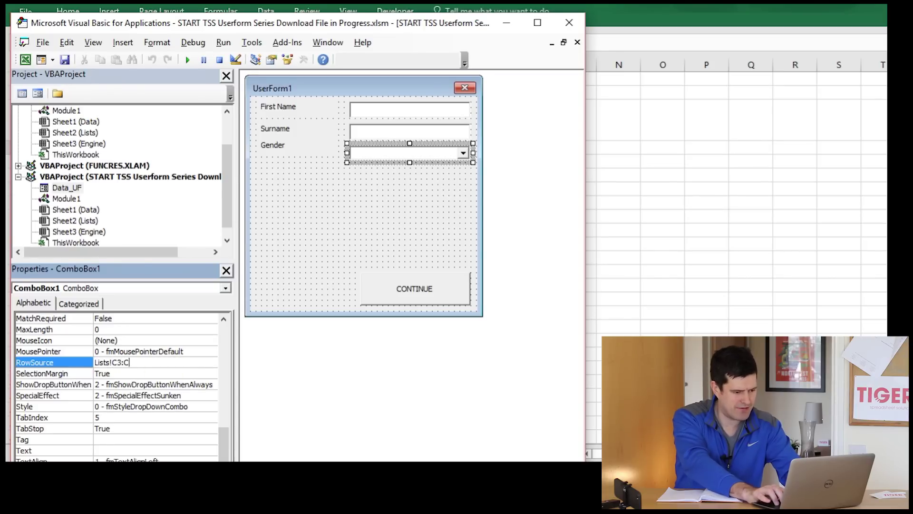
{"action": "type", "text": "5"}
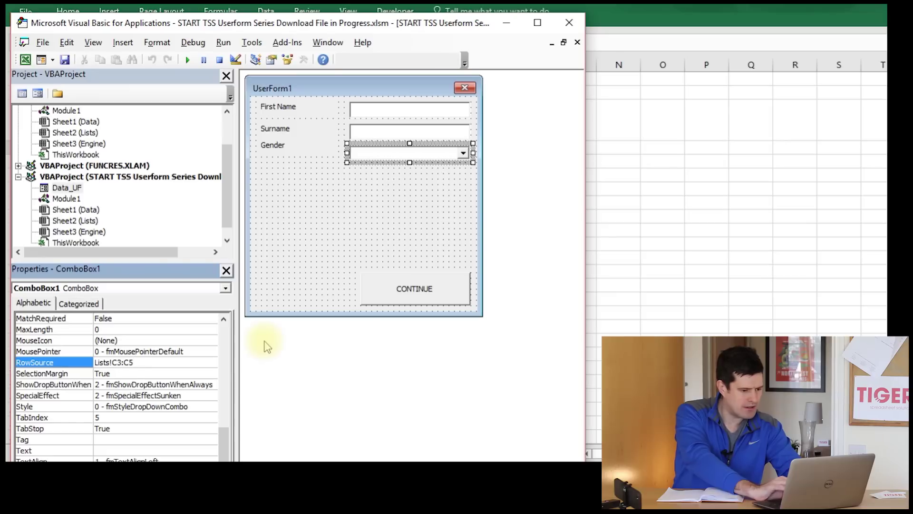
{"action": "left_click", "coordinate": [119, 396]}
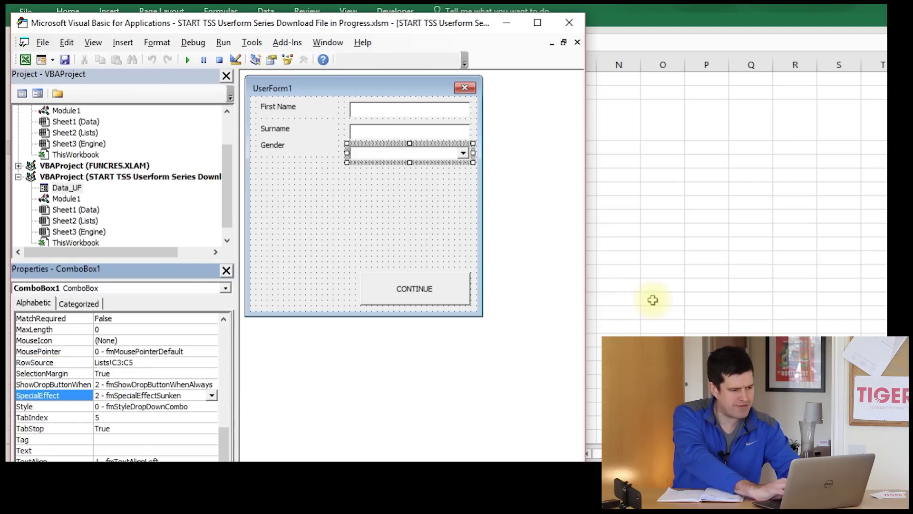
{"action": "left_click", "coordinate": [653, 299]}
{"action": "left_click", "coordinate": [225, 315]}
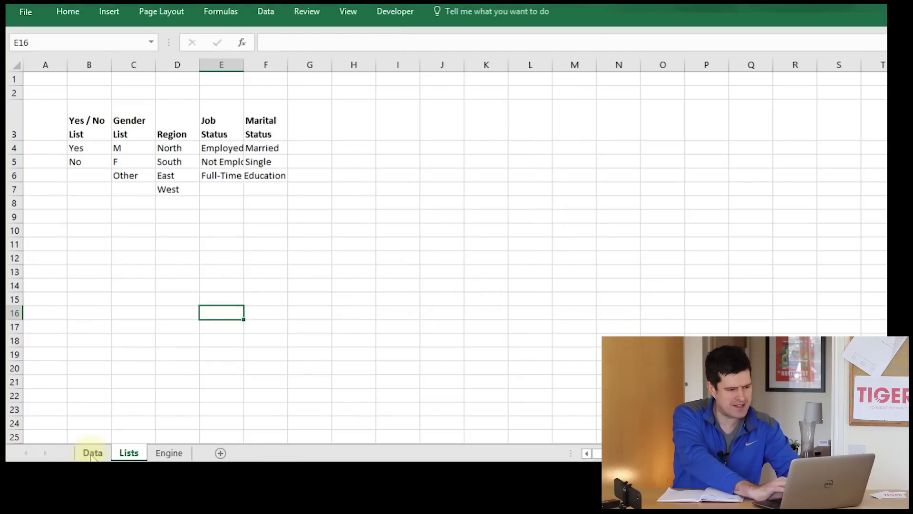
- Launch the form on the Data sheet, see Gender offer Gender List, M, F, then close it
{"action": "left_click", "coordinate": [91, 453]}
{"action": "left_click", "coordinate": [63, 146]}
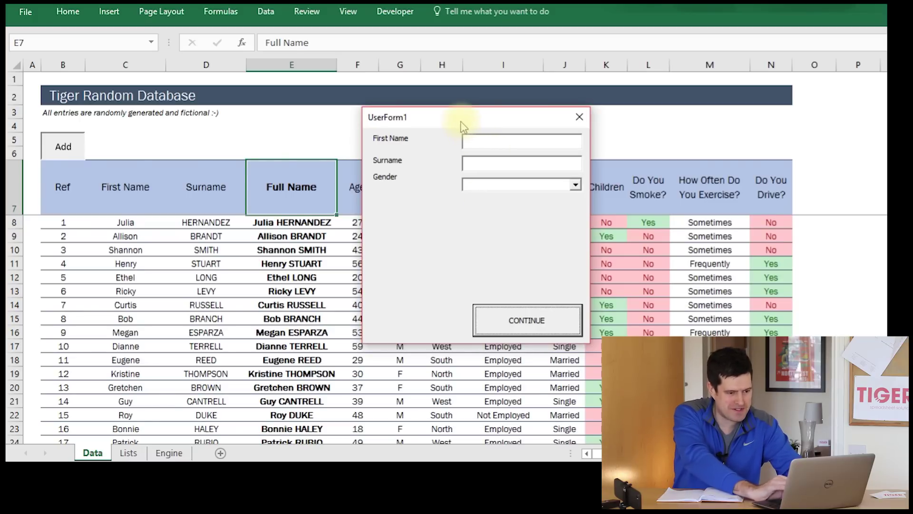
{"action": "left_click_drag", "start_coordinate": [461, 122], "coordinate": [426, 110]}
{"action": "left_click", "coordinate": [540, 175]}
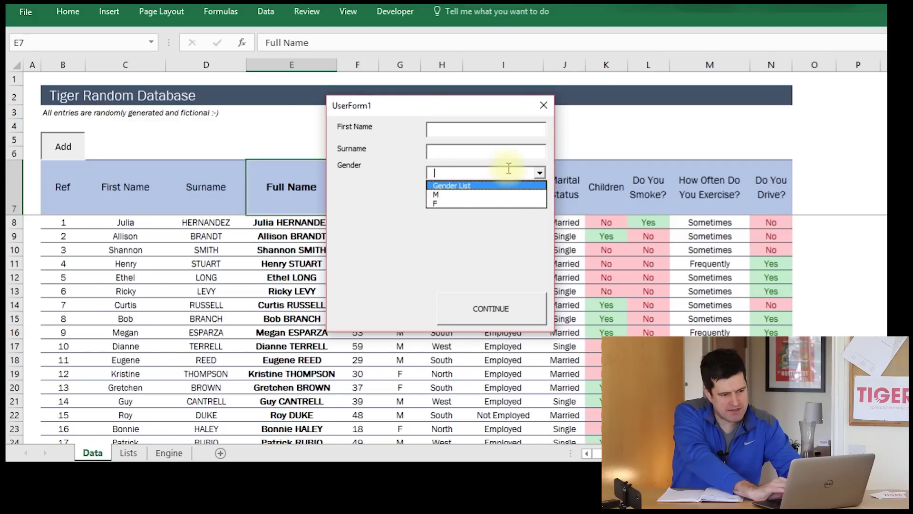
{"action": "left_click", "coordinate": [496, 152]}
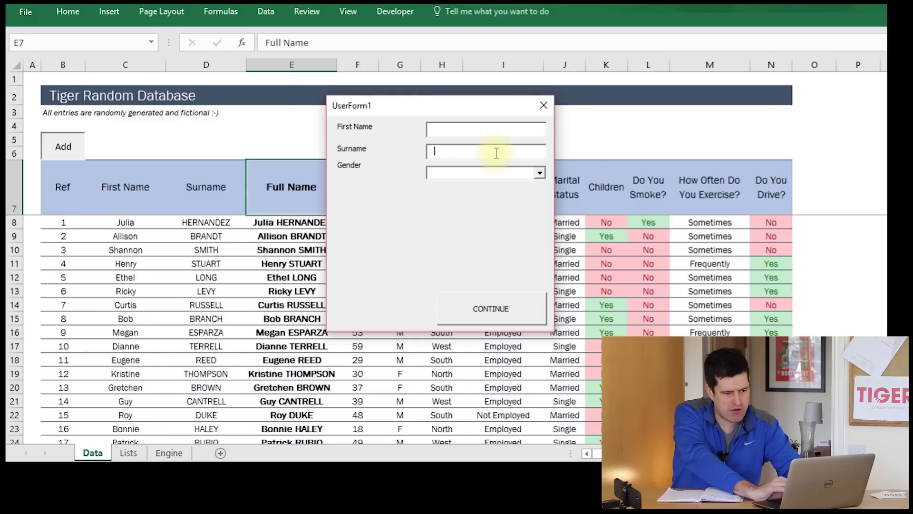
{"action": "left_click", "coordinate": [541, 174]}
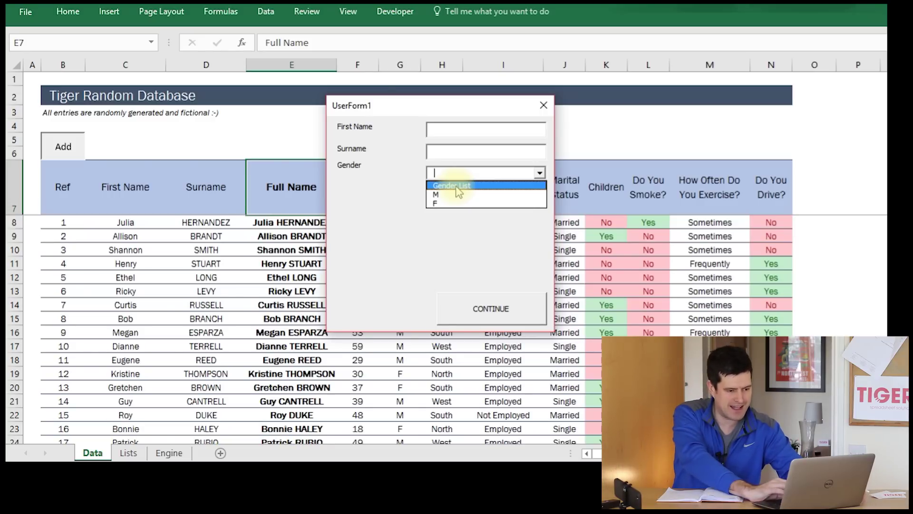
{"action": "left_click", "coordinate": [509, 234]}
{"action": "left_click", "coordinate": [540, 173]}
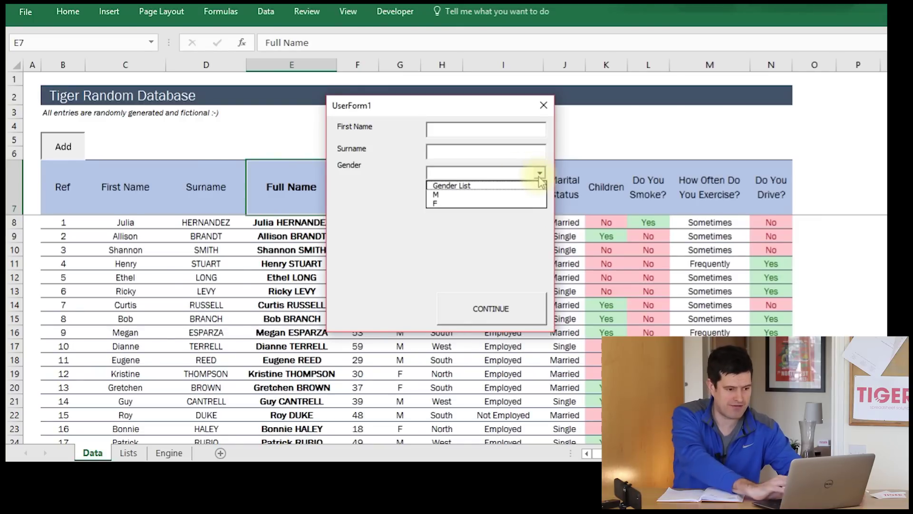
{"action": "left_click", "coordinate": [464, 238]}
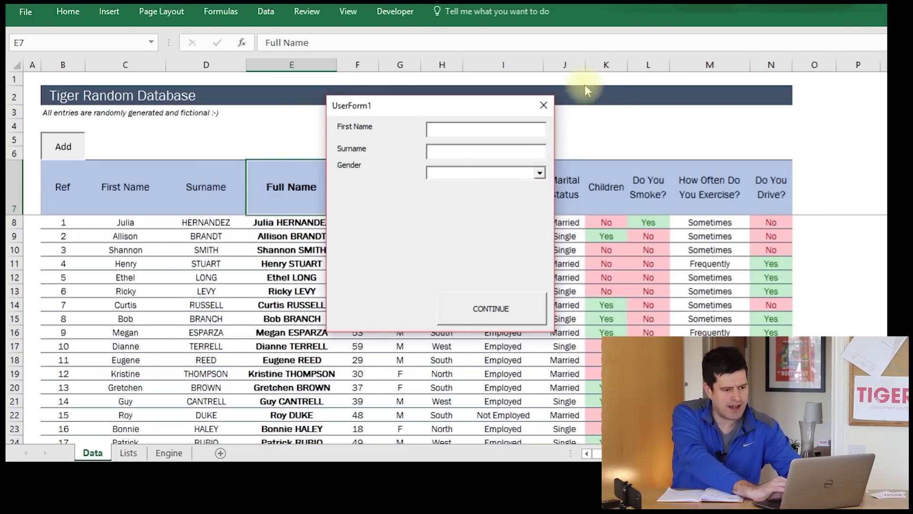
{"action": "left_click", "coordinate": [541, 173]}
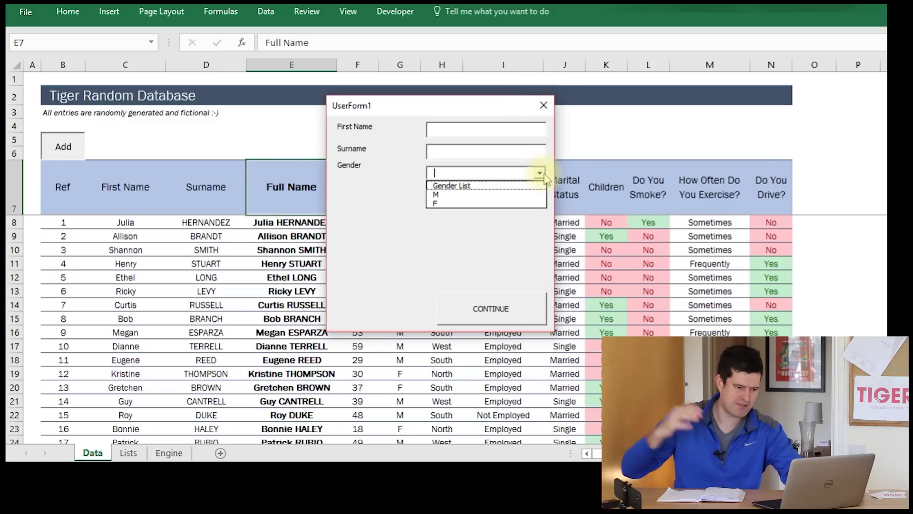
{"action": "left_click", "coordinate": [544, 104]}
{"action": "key", "text": "alt+Tab"}
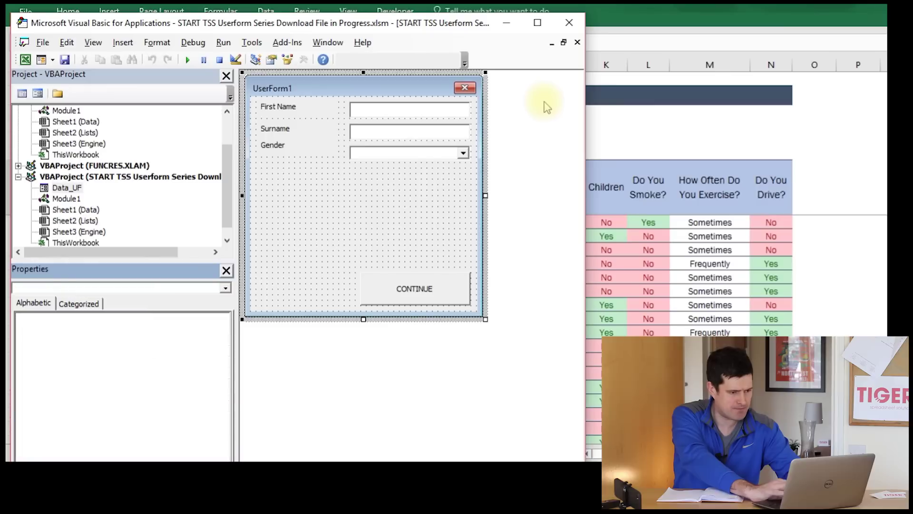
- Edit ComboBox1's RowSource from Lists!C3:C5 to Lists!C4:C6, then return to the workbook
{"action": "left_click", "coordinate": [366, 153]}
{"action": "left_click_drag", "start_coordinate": [227, 347], "coordinate": [222, 432]}
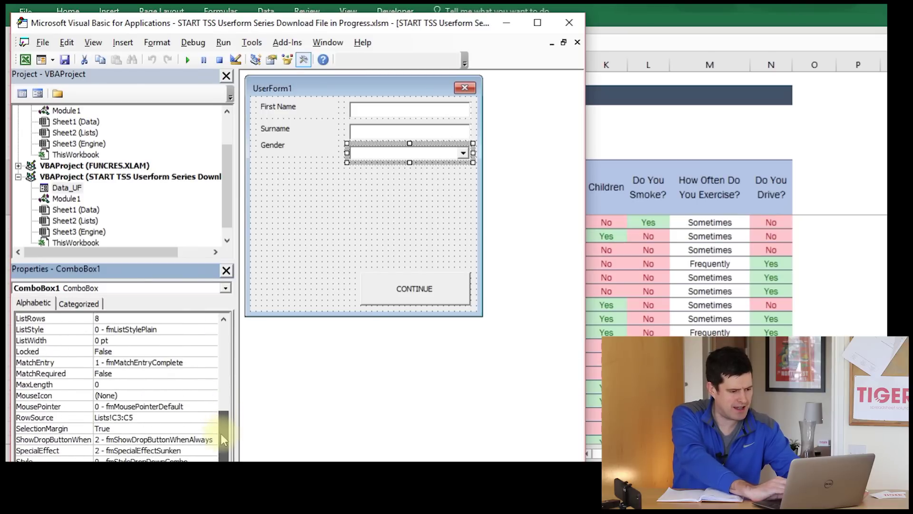
{"action": "left_click", "coordinate": [139, 417]}
{"action": "key", "text": "BackSpace"}
{"action": "type", "text": "6"}
{"action": "left_click", "coordinate": [124, 418]}
{"action": "type", "text": "4"}
{"action": "left_click", "coordinate": [153, 361]}
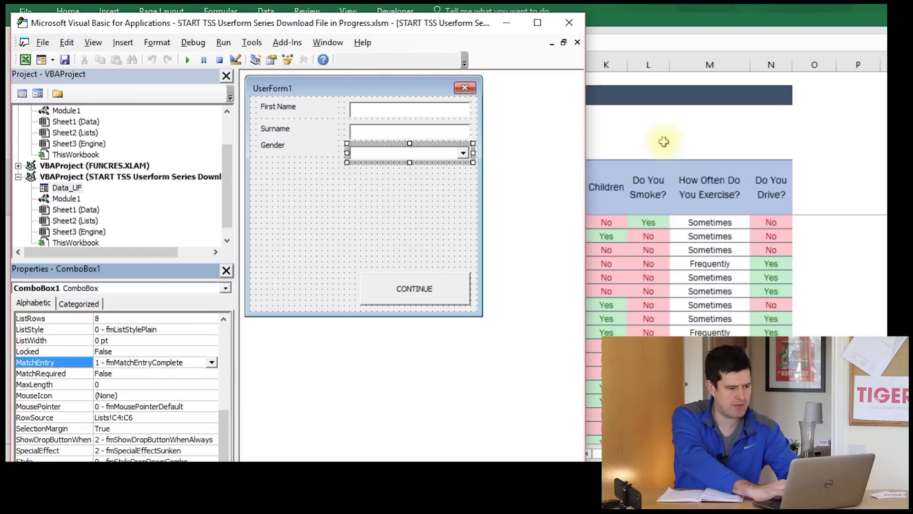
{"action": "left_click", "coordinate": [664, 141]}
- Launch the form and confirm the Gender list now shows M, F and Other
{"action": "left_click", "coordinate": [62, 147]}
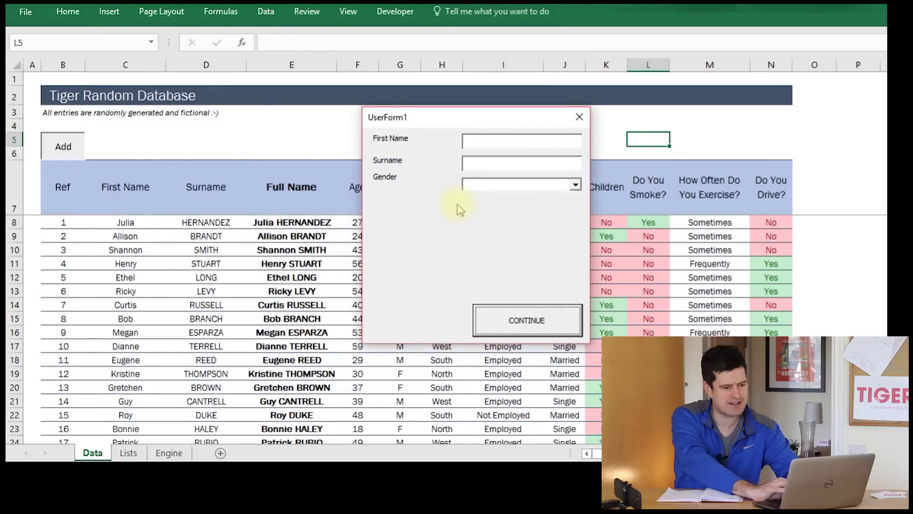
{"action": "left_click", "coordinate": [575, 185]}
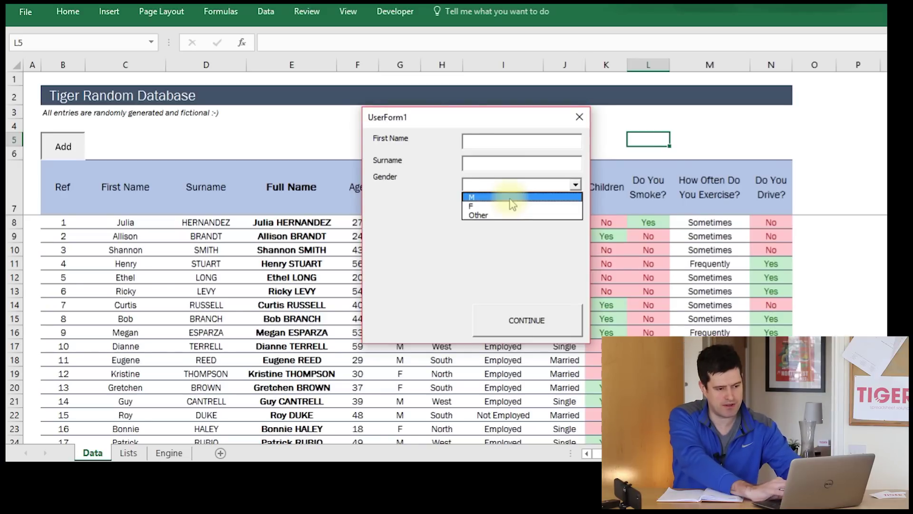
{"action": "left_click", "coordinate": [466, 251]}
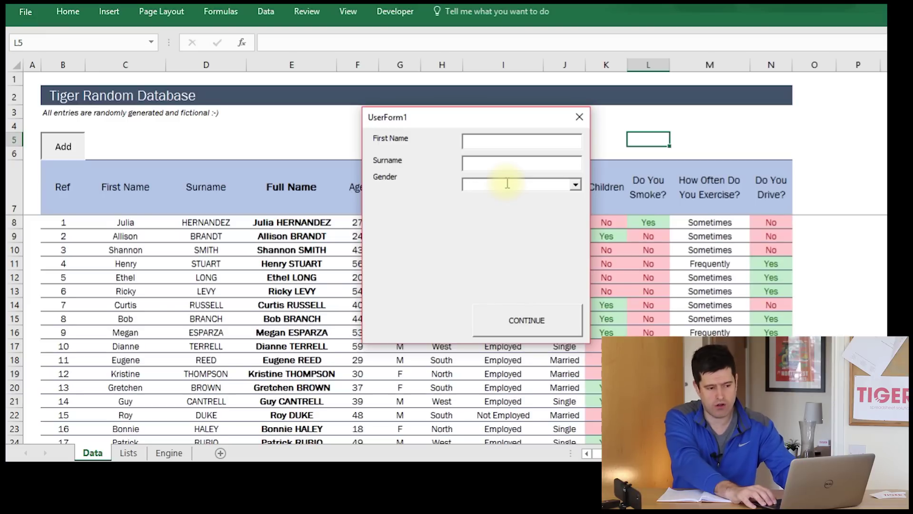
{"action": "left_click", "coordinate": [508, 183]}
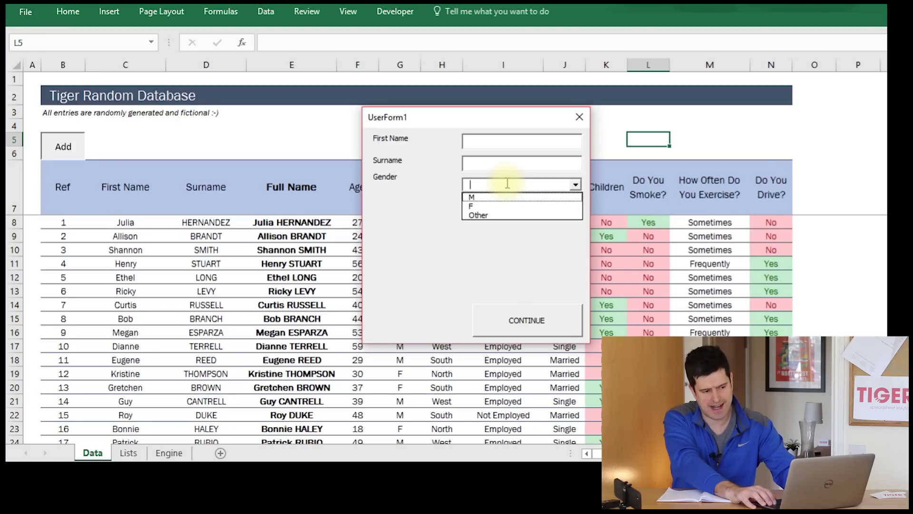
{"action": "key", "text": "Down"}
{"action": "key", "text": "Down"}
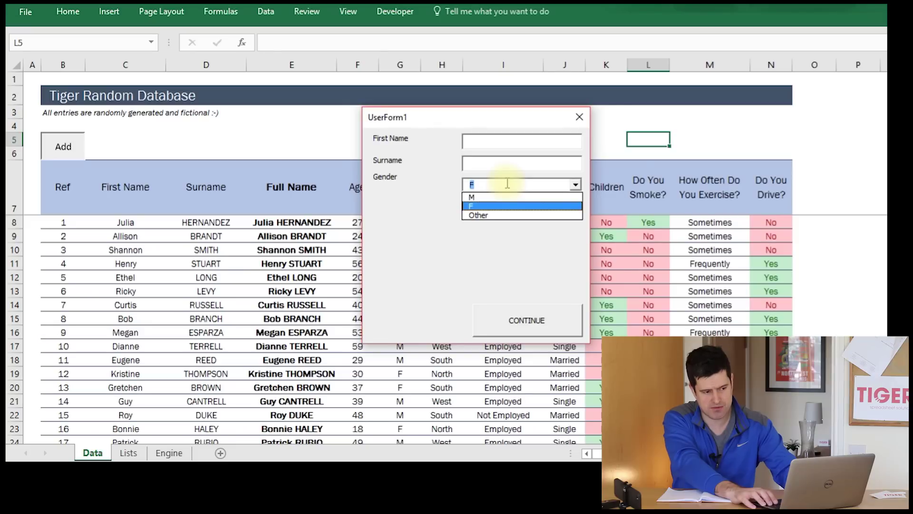
{"action": "type", "text": "`"}
{"action": "key", "text": "Escape"}
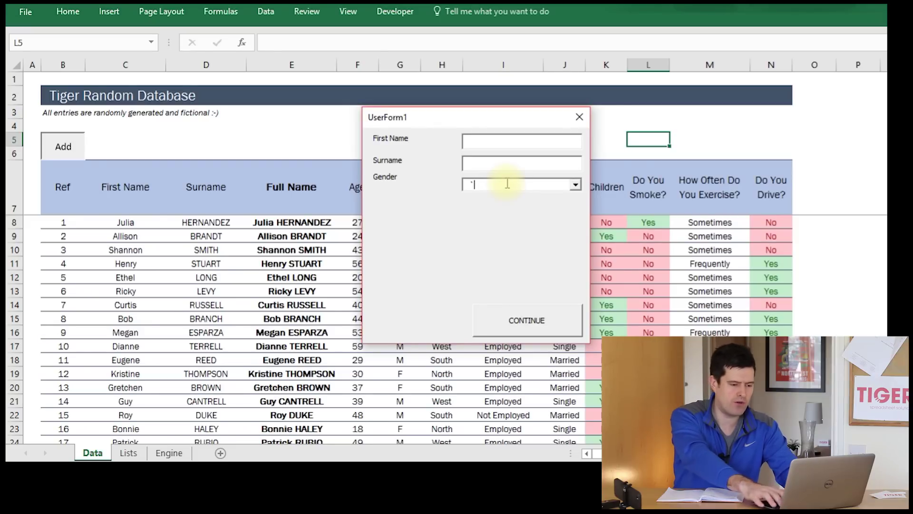
- Enter test text for First Name and Surname, choose M as Gender, and close the form
{"action": "left_click", "coordinate": [499, 163]}
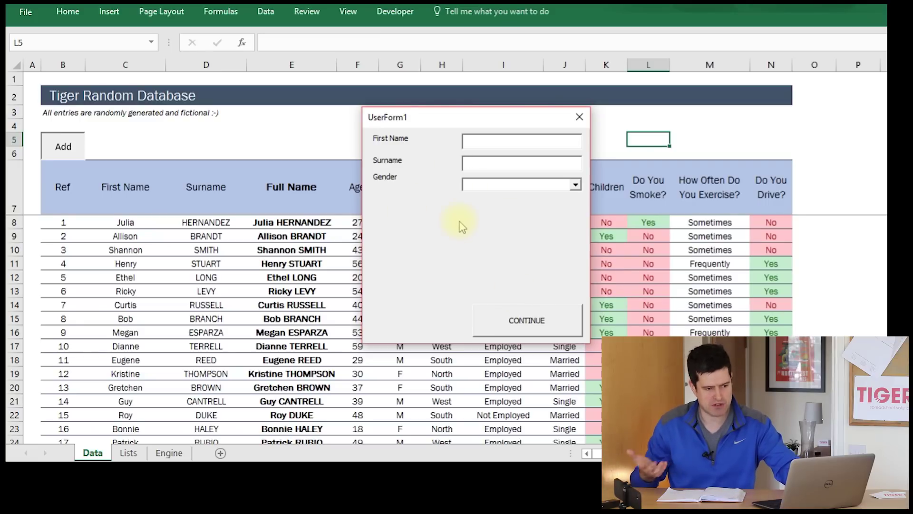
{"action": "key", "text": "Tab"}
{"action": "key", "text": "Tab"}
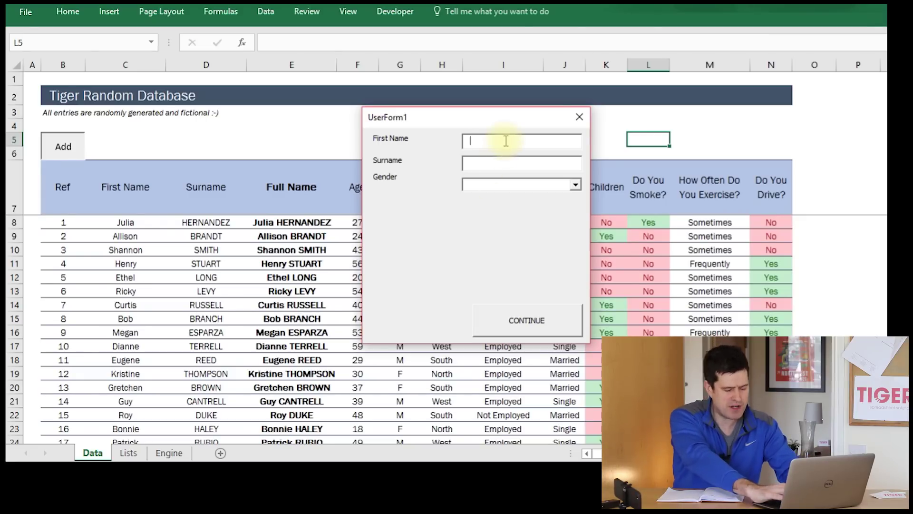
{"action": "type", "text": "gkfljhglf"}
{"action": "left_click", "coordinate": [490, 160]}
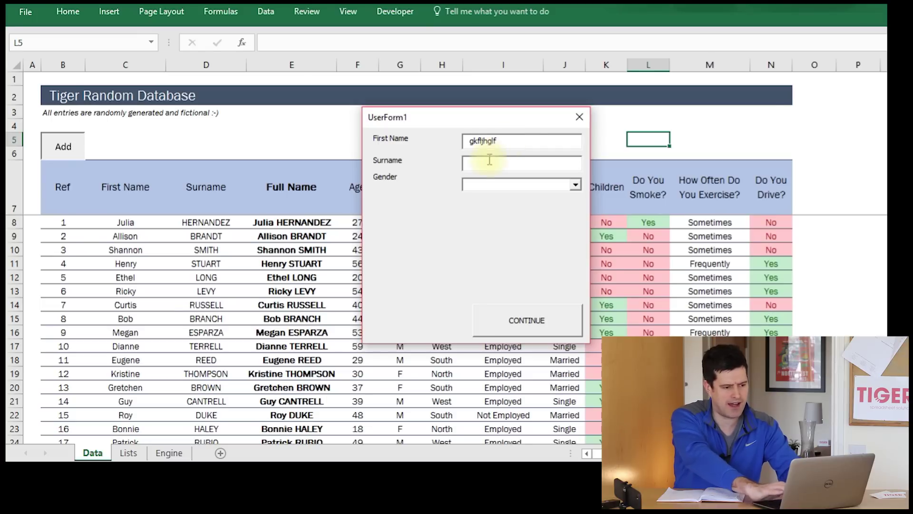
{"action": "type", "text": "dfldk;fdkl"}
{"action": "key", "text": "Tab"}
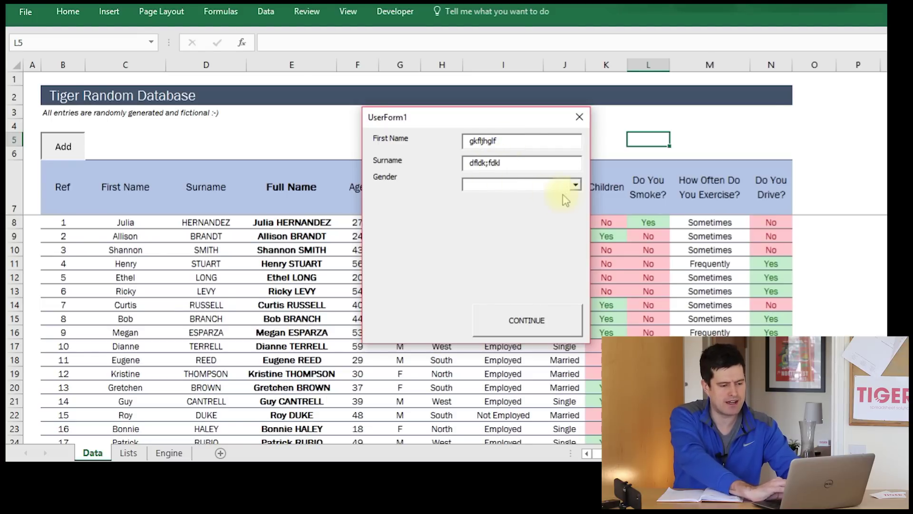
{"action": "left_click", "coordinate": [572, 188]}
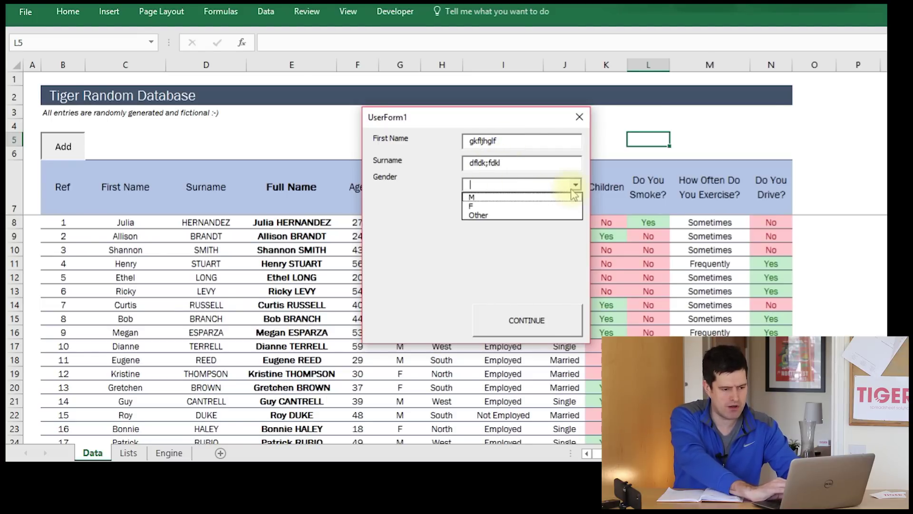
{"action": "left_click", "coordinate": [543, 199]}
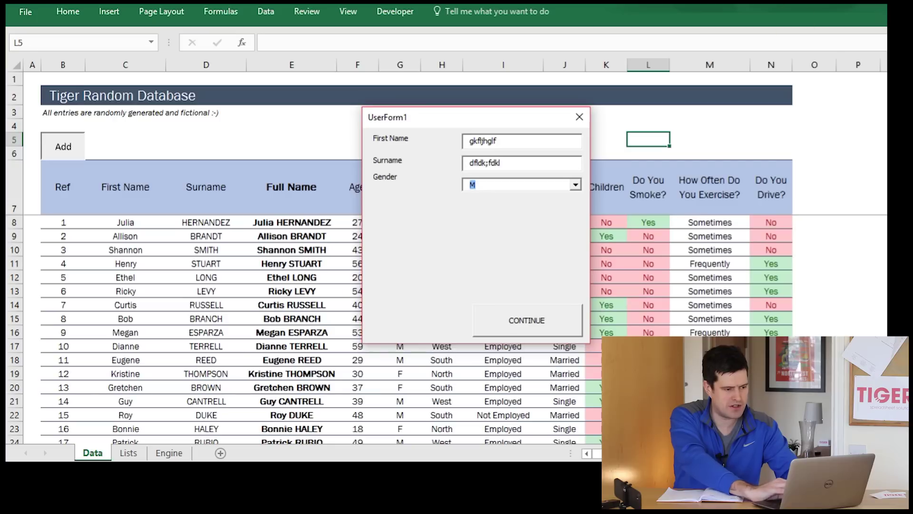
{"action": "left_click", "coordinate": [579, 117]}
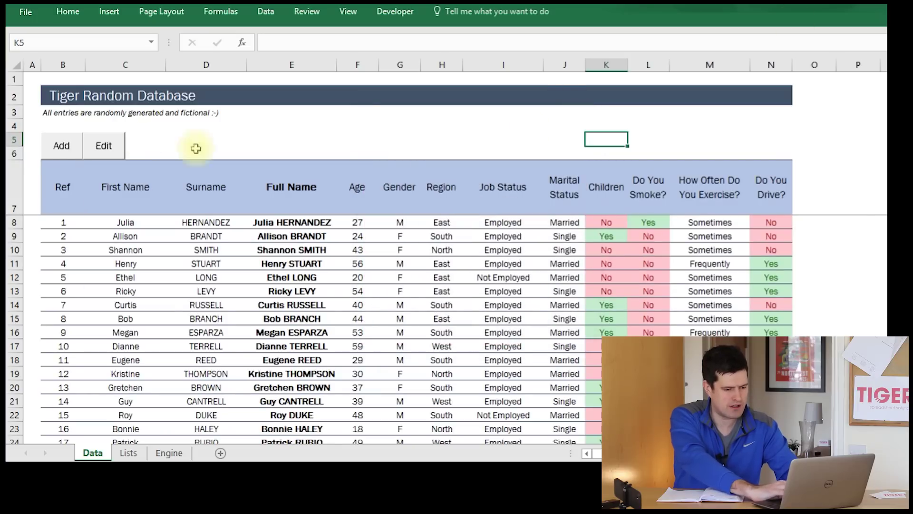
- Try the Add New form's Children Yes option, close it, and switch to the VBA editor
{"action": "left_click", "coordinate": [62, 145]}
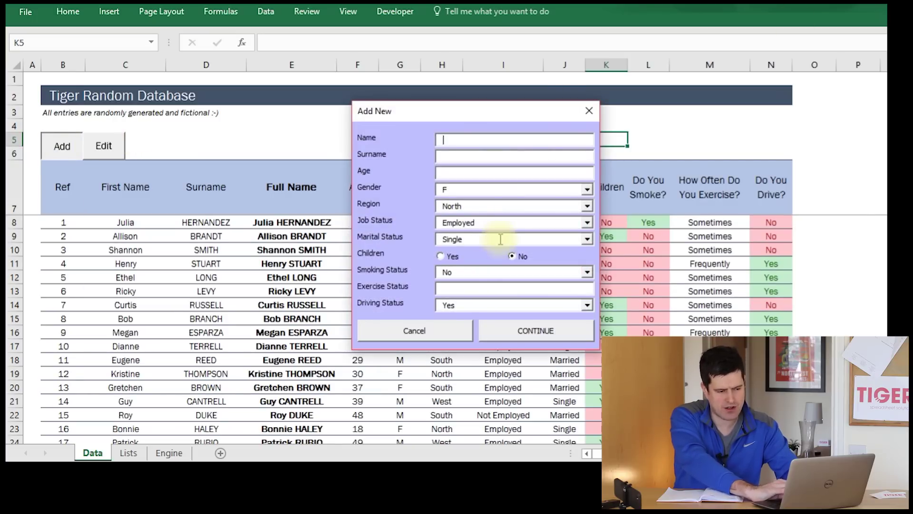
{"action": "left_click", "coordinate": [439, 257]}
{"action": "left_click", "coordinate": [449, 256]}
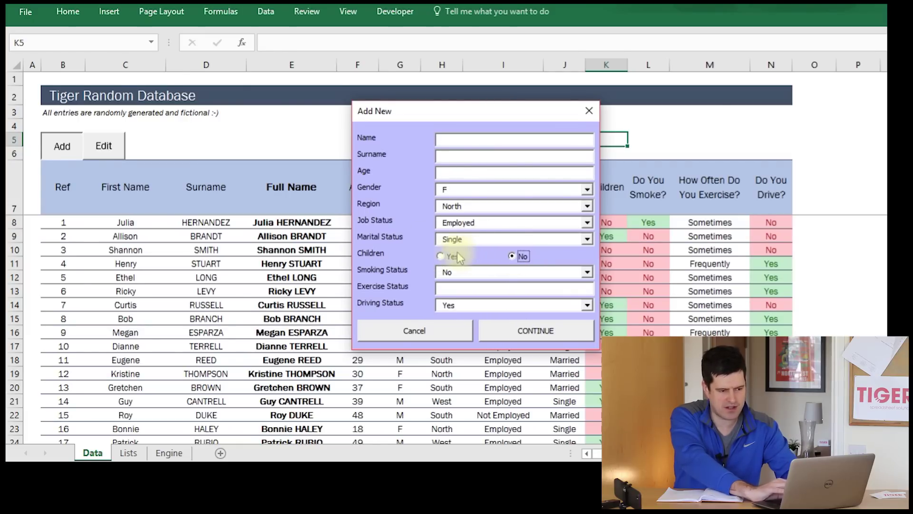
{"action": "left_click", "coordinate": [589, 112]}
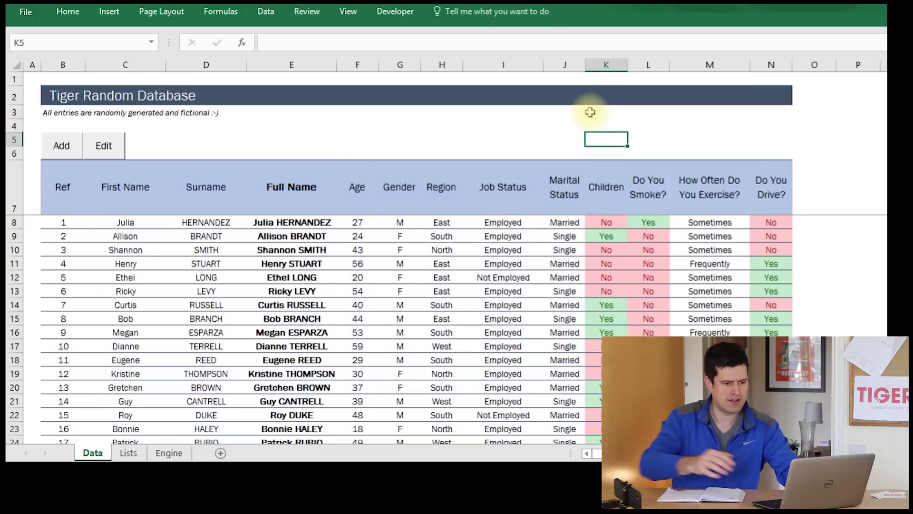
{"action": "key", "text": "alt+Tab"}
{"action": "key", "text": "alt+Tab"}
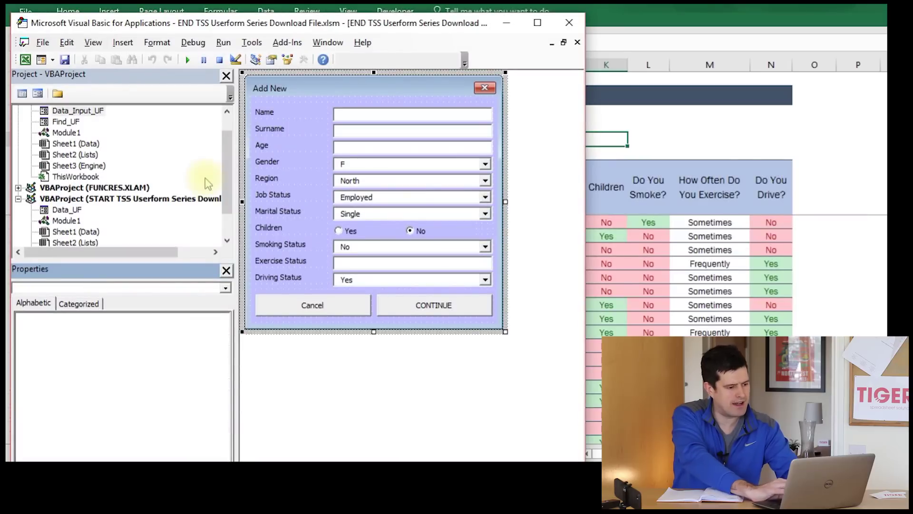
- Draw a widened option button under the Gender box on Data_UF and place a copy beside it
{"action": "double_click", "coordinate": [70, 211]}
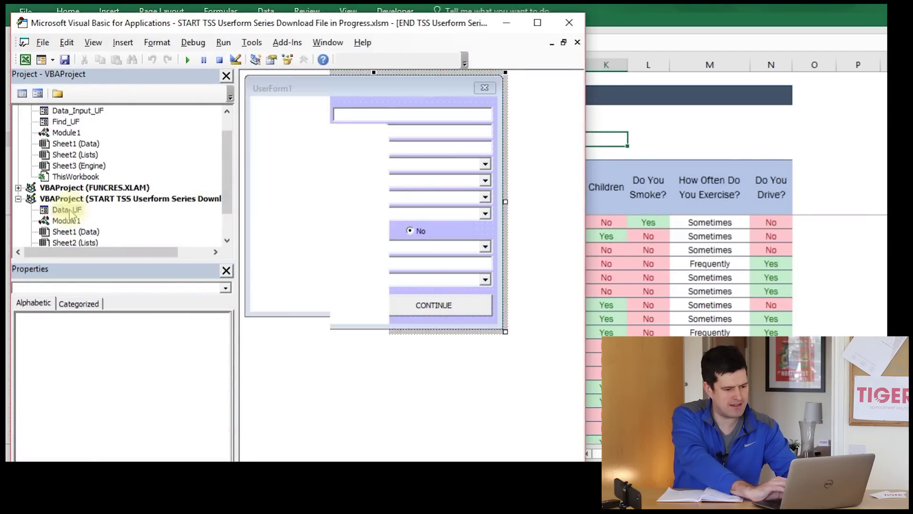
{"action": "left_click_drag", "start_coordinate": [356, 372], "coordinate": [129, 180]}
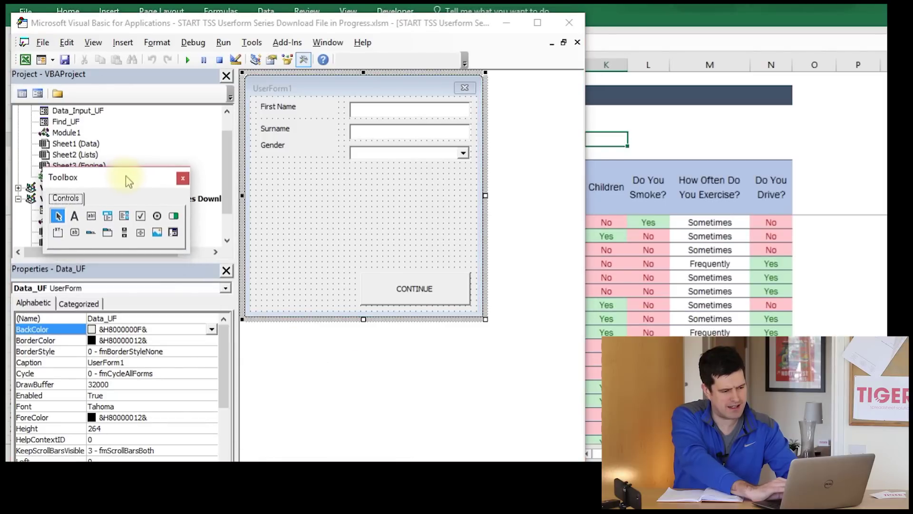
{"action": "left_click", "coordinate": [158, 216]}
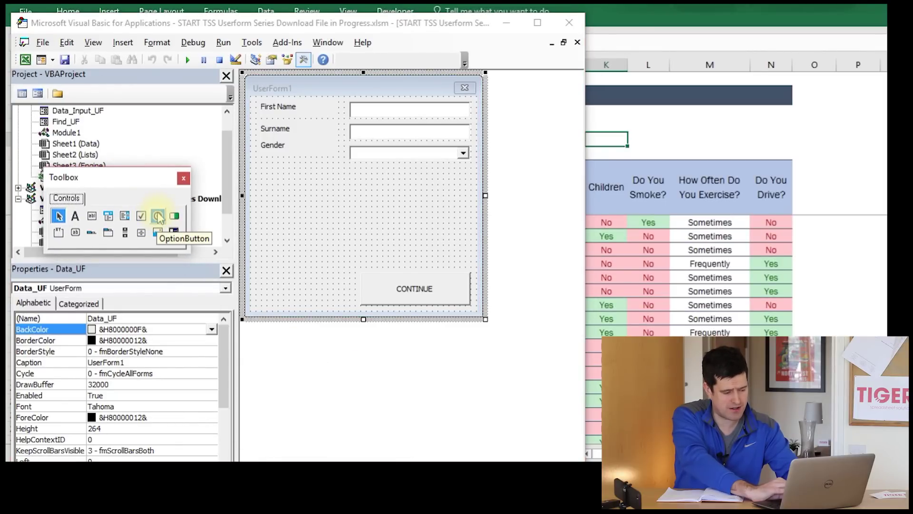
{"action": "left_click", "coordinate": [158, 217]}
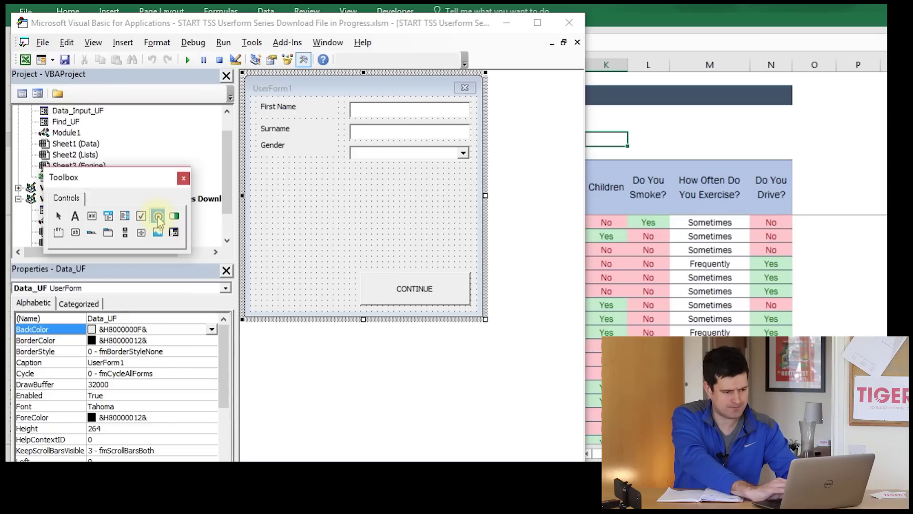
{"action": "left_click_drag", "start_coordinate": [352, 171], "coordinate": [400, 191]}
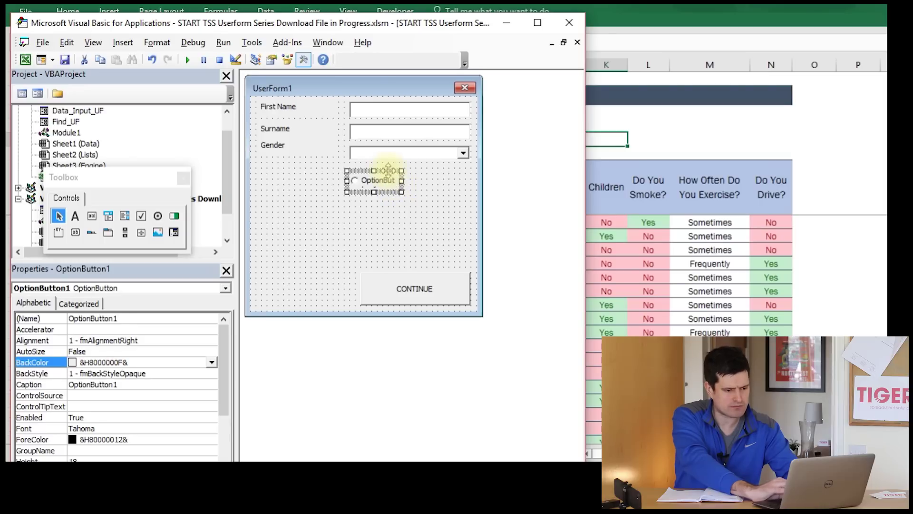
{"action": "left_click_drag", "start_coordinate": [408, 180], "coordinate": [460, 181]}
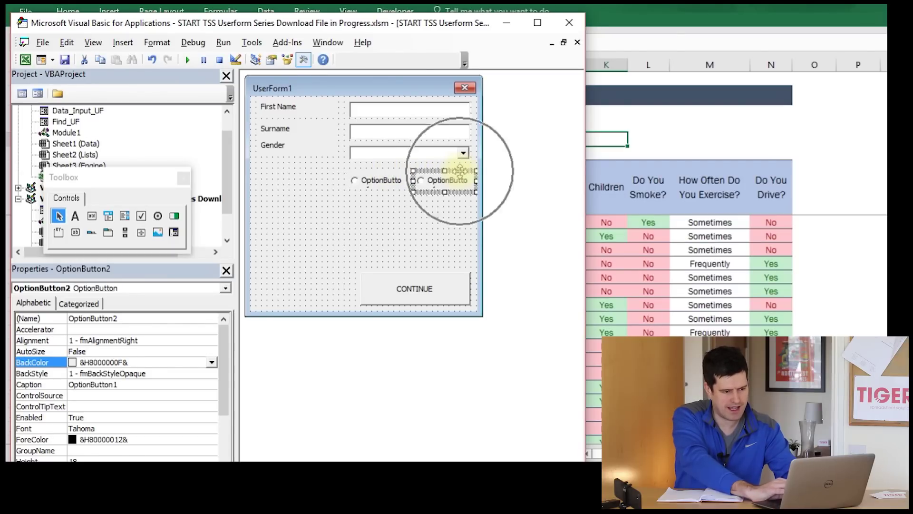
{"action": "left_click", "coordinate": [389, 239]}
{"action": "left_click", "coordinate": [401, 187]}
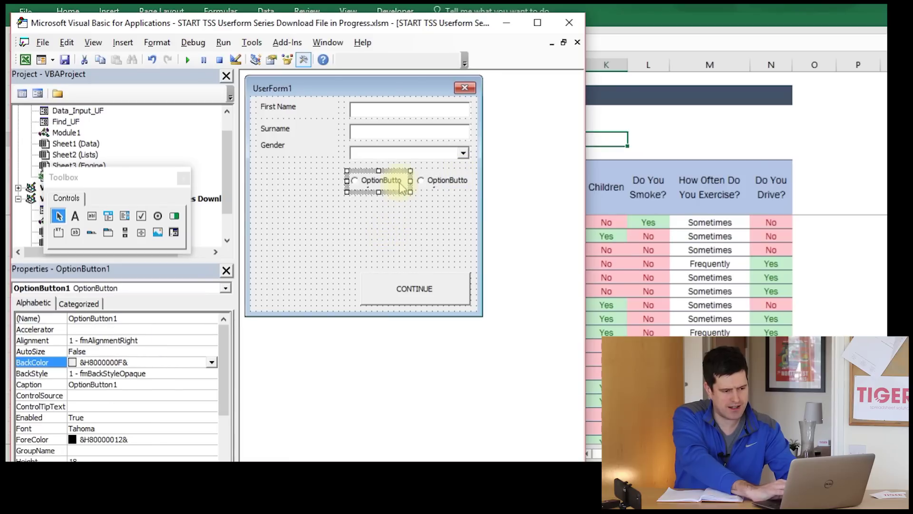
{"action": "left_click", "coordinate": [391, 179]}
- Caption the first option button Yes and delete the accidental empty OptionButton2_Click routine
{"action": "key", "text": "BackSpace"}
{"action": "key", "text": "BackSpace"}
{"action": "key", "text": "BackSpace"}
{"action": "key", "text": "BackSpace"}
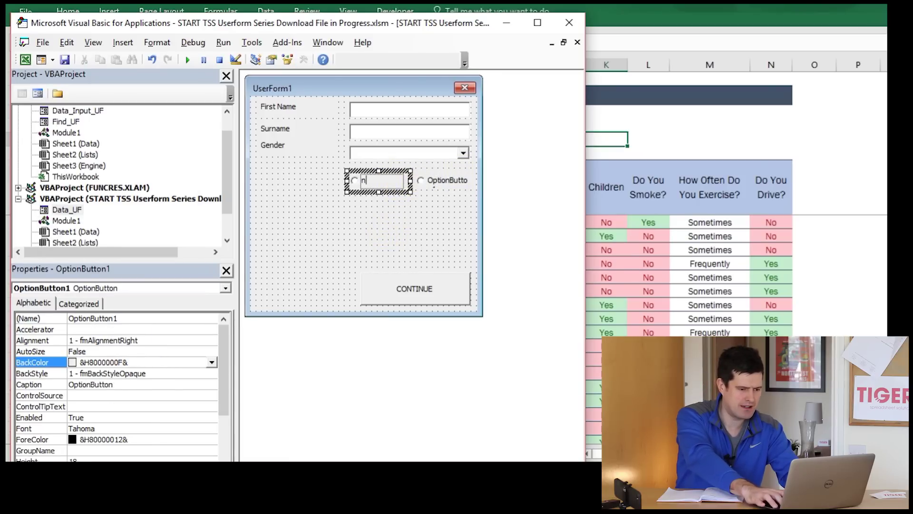
{"action": "key", "text": "BackSpace"}
{"action": "key", "text": "BackSpace"}
{"action": "key", "text": "BackSpace"}
{"action": "key", "text": "BackSpace"}
{"action": "key", "text": "BackSpace"}
{"action": "key", "text": "BackSpace"}
{"action": "key", "text": "BackSpace"}
{"action": "key", "text": "BackSpace"}
{"action": "type", "text": "Y"}
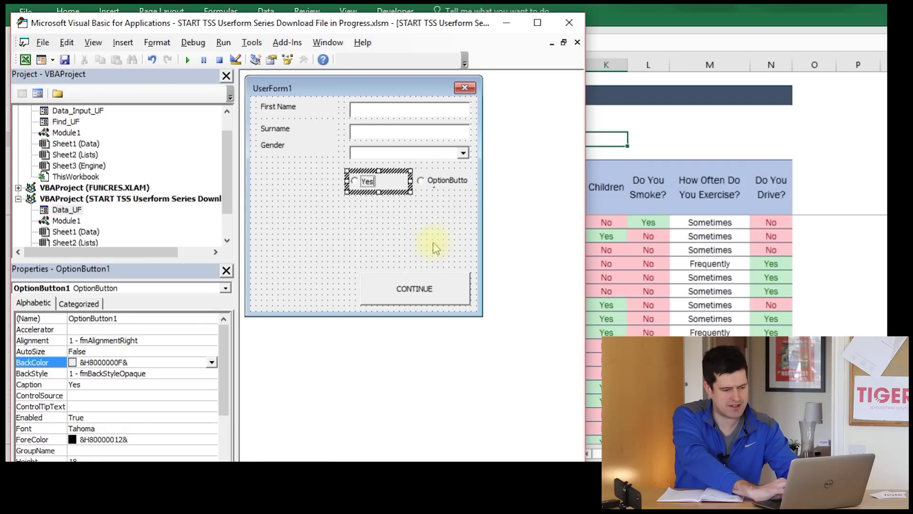
{"action": "type", "text": "es"}
{"action": "left_click", "coordinate": [434, 248]}
{"action": "double_click", "coordinate": [444, 180]}
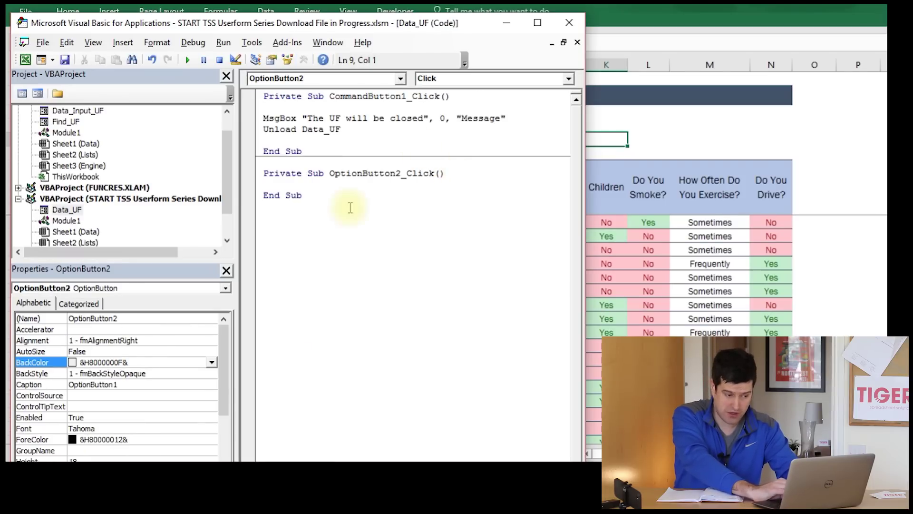
{"action": "left_click_drag", "start_coordinate": [306, 197], "coordinate": [268, 170]}
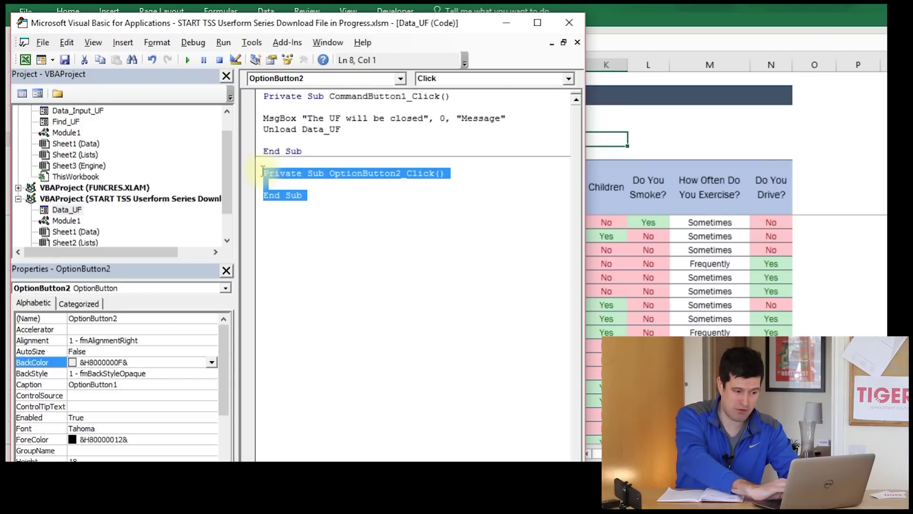
{"action": "key", "text": "Delete"}
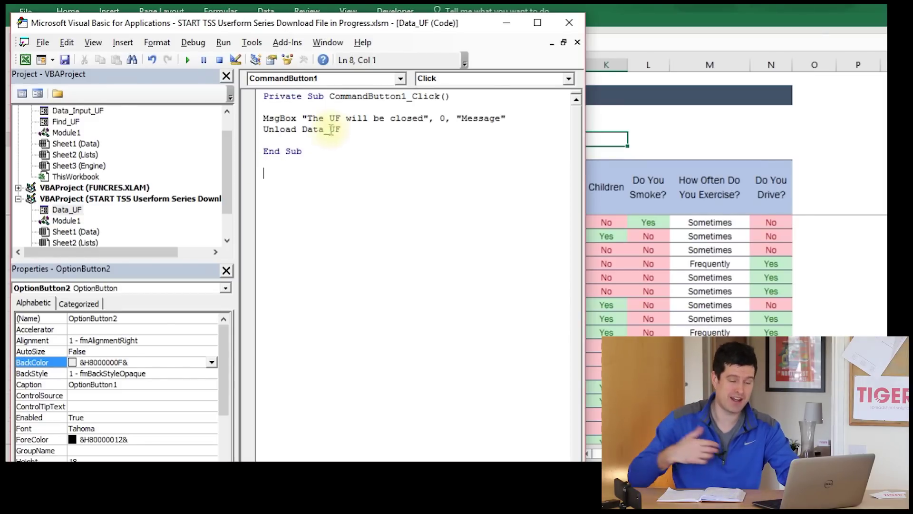
{"action": "left_click", "coordinate": [335, 127]}
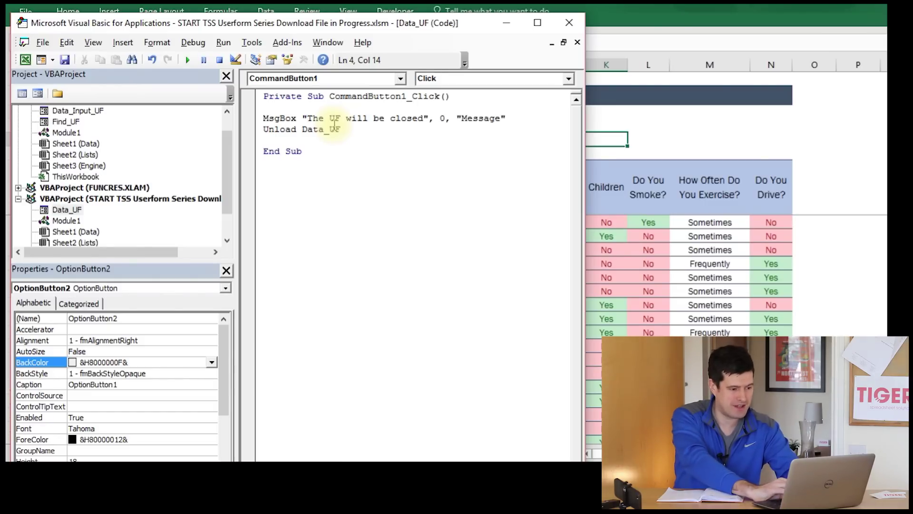
- Back on the Data_UF form, caption the second option button No
{"action": "double_click", "coordinate": [68, 211]}
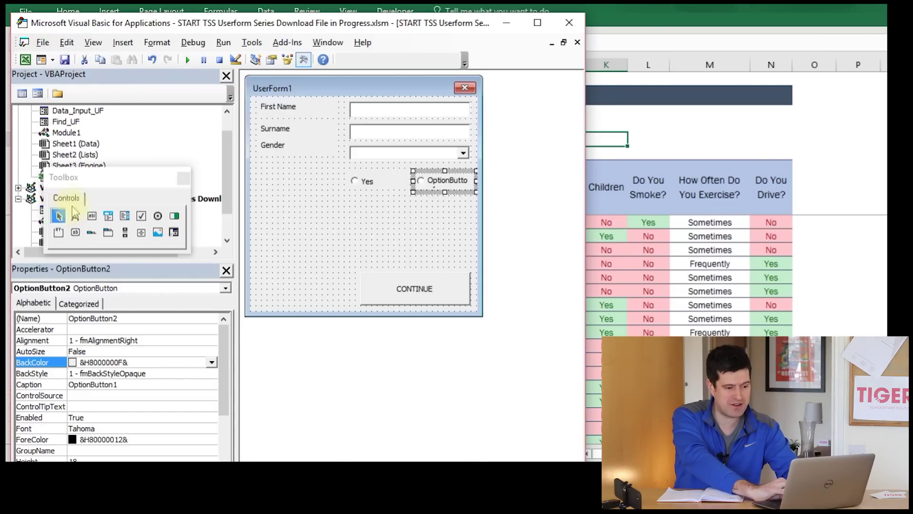
{"action": "left_click", "coordinate": [452, 186]}
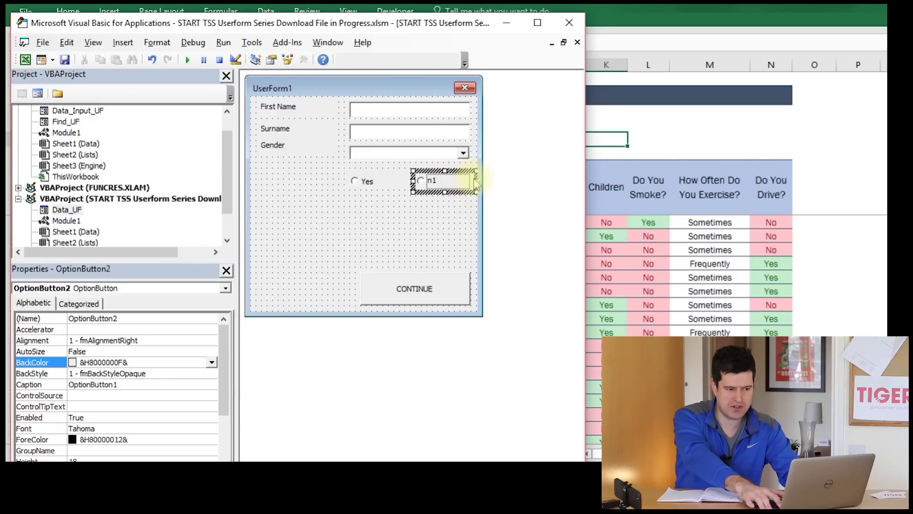
{"action": "key", "text": "BackSpace"}
{"action": "key", "text": "BackSpace"}
{"action": "key", "text": "BackSpace"}
{"action": "key", "text": "BackSpace"}
{"action": "key", "text": "BackSpace"}
{"action": "key", "text": "BackSpace"}
{"action": "key", "text": "BackSpace"}
{"action": "key", "text": "BackSpace"}
{"action": "key", "text": "BackSpace"}
{"action": "key", "text": "BackSpace"}
{"action": "type", "text": "No"}
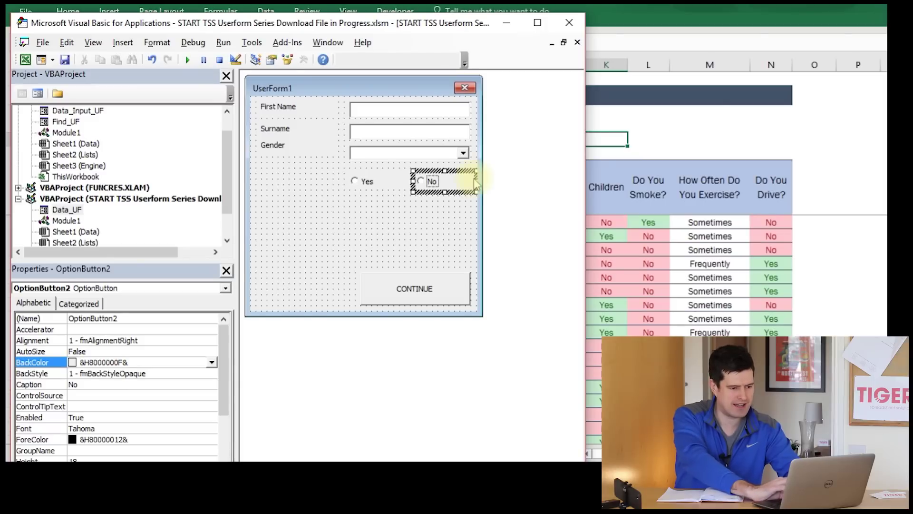
{"action": "left_click", "coordinate": [358, 257]}
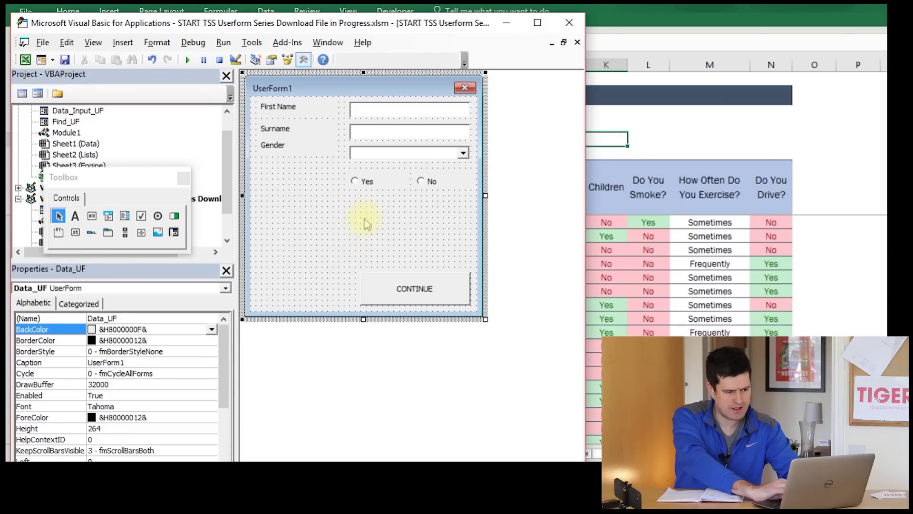
- Move the Yes and No option buttons up one row, side by side under Gender
{"action": "left_click", "coordinate": [355, 186]}
{"action": "left_click", "coordinate": [423, 181]}
{"action": "left_click", "coordinate": [374, 227]}
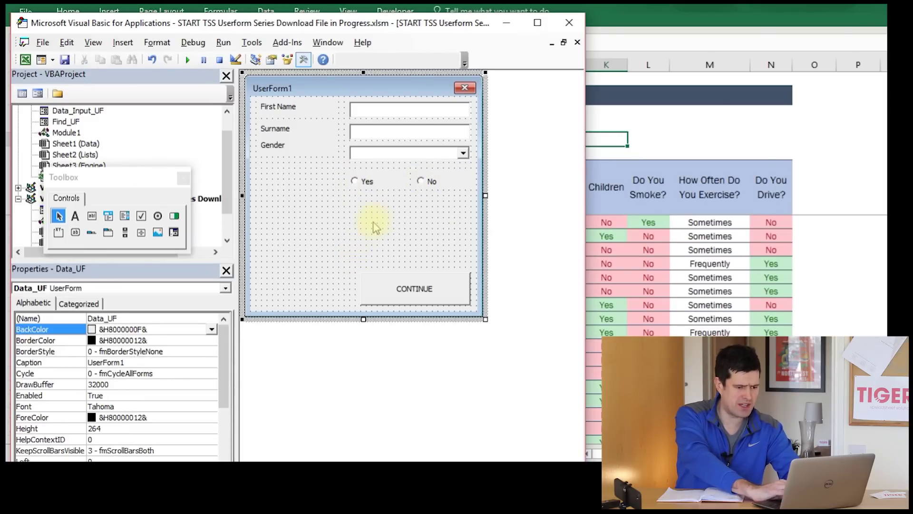
{"action": "left_click", "coordinate": [375, 181]}
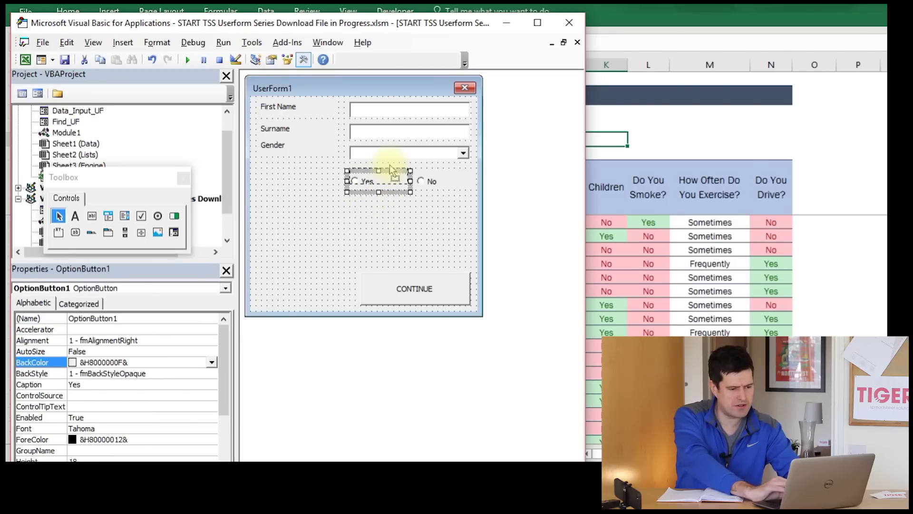
{"action": "left_click_drag", "start_coordinate": [393, 167], "coordinate": [393, 166]}
{"action": "left_click", "coordinate": [460, 183]}
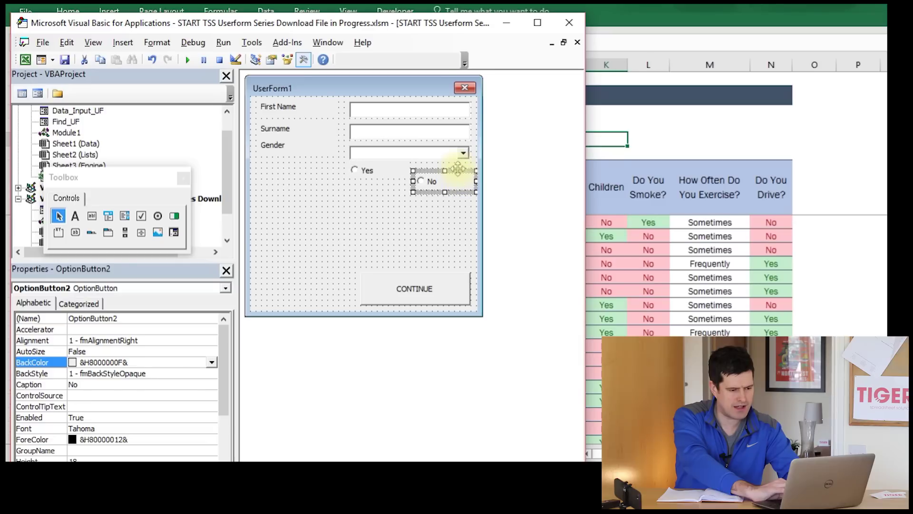
{"action": "left_click_drag", "start_coordinate": [460, 164], "coordinate": [459, 165]}
{"action": "left_click", "coordinate": [395, 209]}
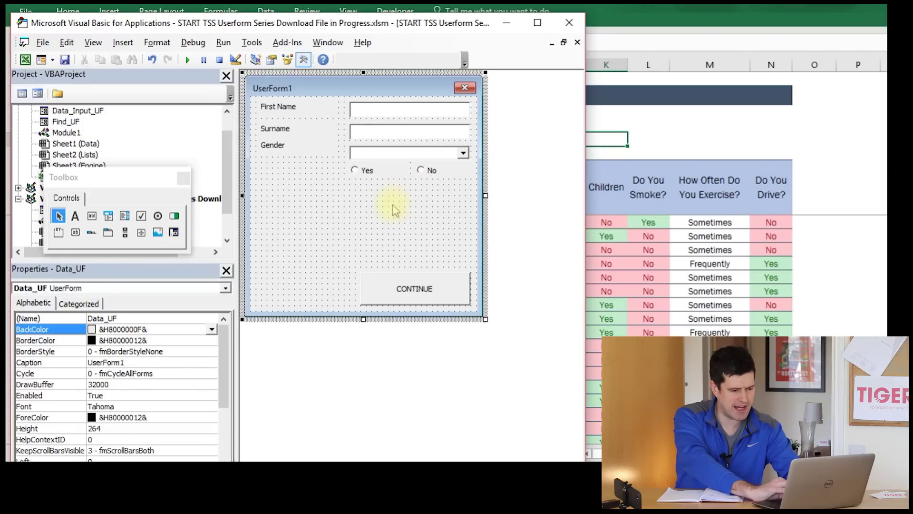
- Copy the Gender label below itself, caption it Smoker, and line it up with Yes/No
{"action": "left_click", "coordinate": [283, 143]}
{"action": "left_click", "coordinate": [307, 150]}
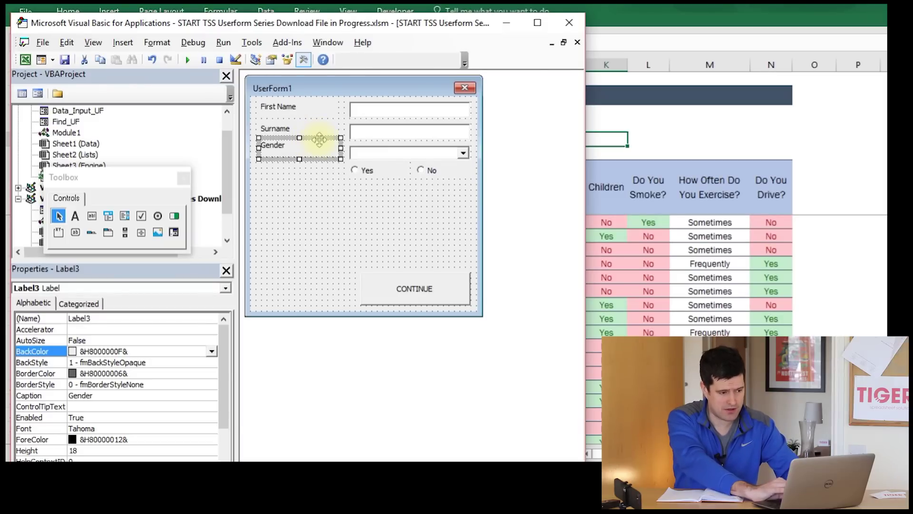
{"action": "left_click_drag", "start_coordinate": [320, 139], "coordinate": [250, 153]}
{"action": "left_click", "coordinate": [286, 162]}
{"action": "type", "text": "Do "}
{"action": "type", "text": "Smoker"}
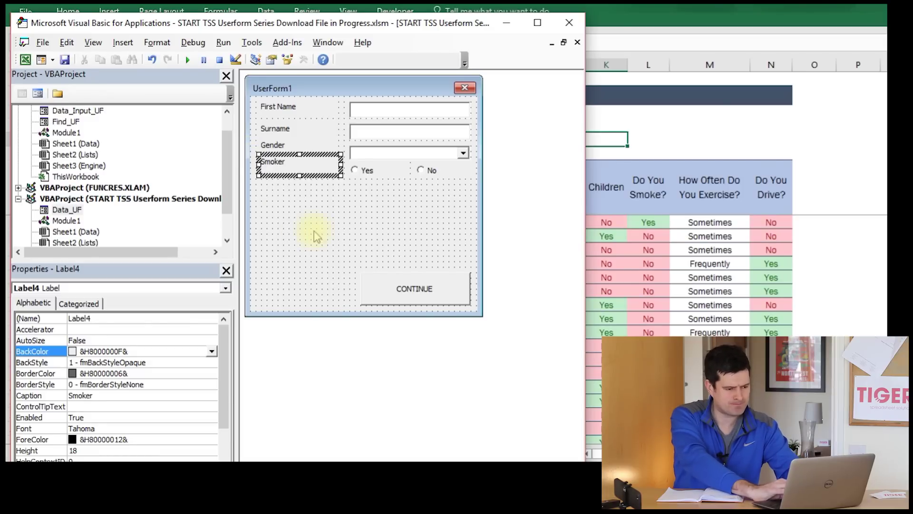
{"action": "left_click", "coordinate": [317, 236]}
{"action": "left_click", "coordinate": [301, 161]}
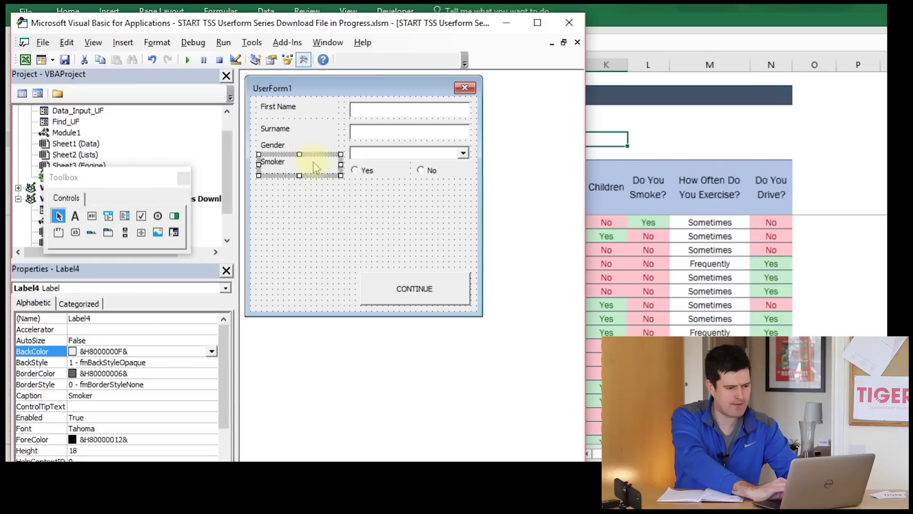
{"action": "left_click_drag", "start_coordinate": [323, 162], "coordinate": [324, 168]}
{"action": "left_click", "coordinate": [320, 202]}
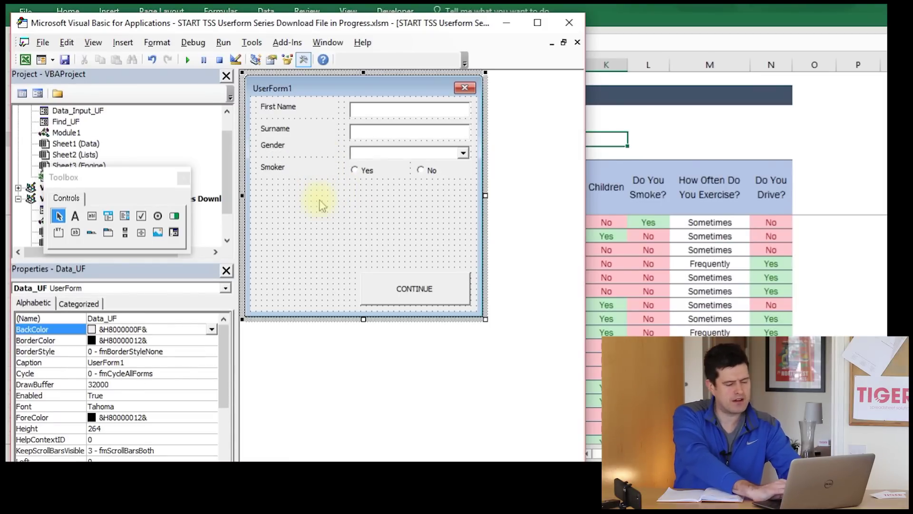
- Check the Yes and No buttons, then bring the Excel workbook forward
{"action": "left_click", "coordinate": [365, 176]}
{"action": "left_click", "coordinate": [437, 171]}
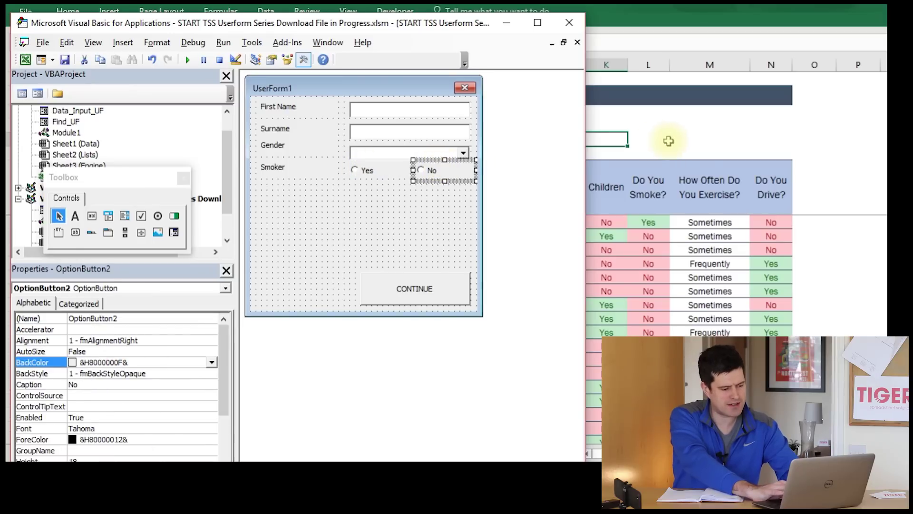
{"action": "left_click", "coordinate": [669, 141]}
{"action": "key", "text": "alt+Tab"}
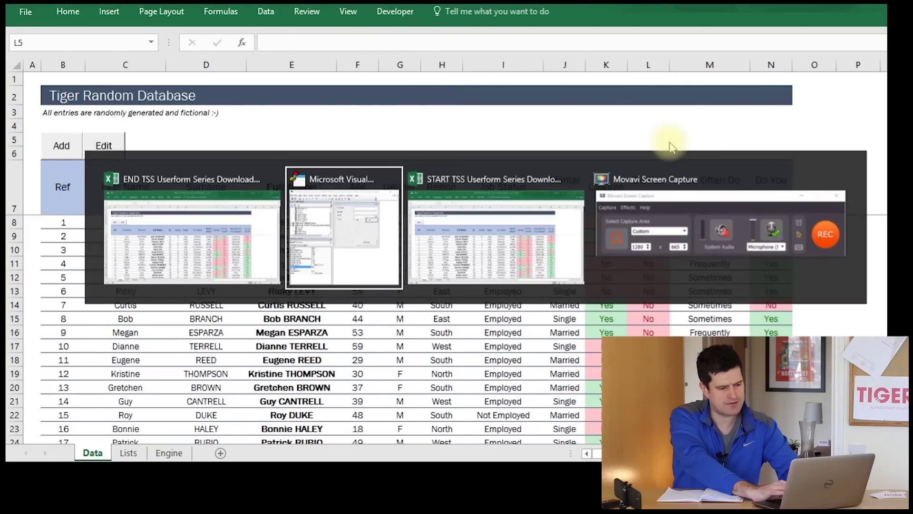
- Open the Add New form and toggle the Children answer between Yes and No
{"action": "key", "text": "alt+Tab"}
{"action": "key", "text": "alt+Tab"}
{"action": "key", "text": "alt+Tab"}
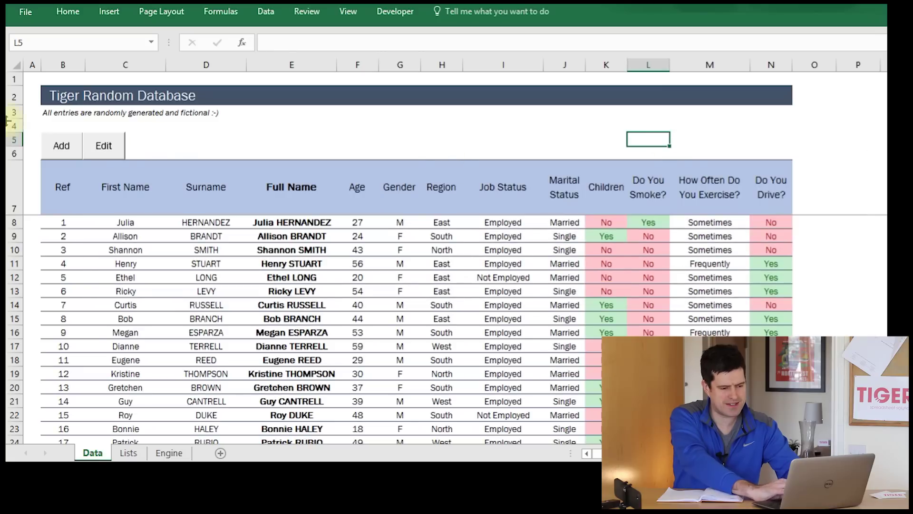
{"action": "left_click", "coordinate": [61, 148]}
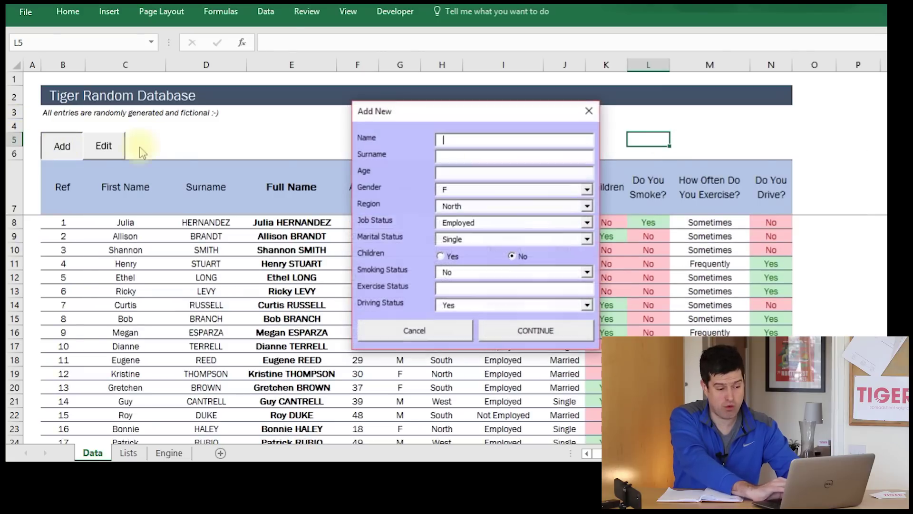
{"action": "left_click", "coordinate": [440, 256]}
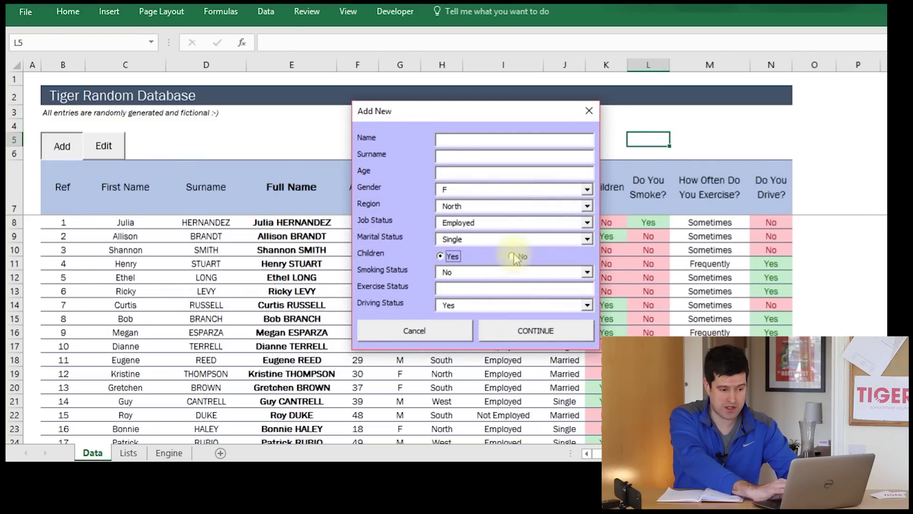
{"action": "left_click", "coordinate": [515, 256]}
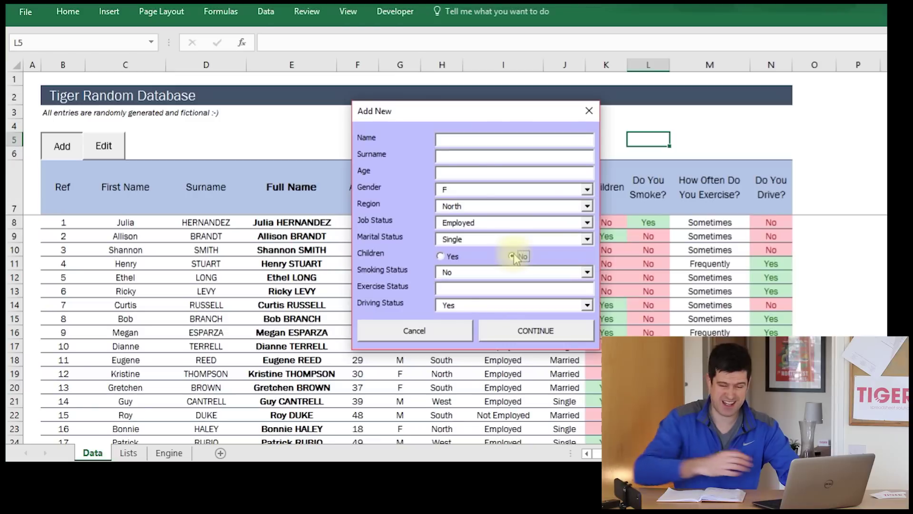
{"action": "left_click", "coordinate": [439, 256]}
{"action": "left_click", "coordinate": [511, 257]}
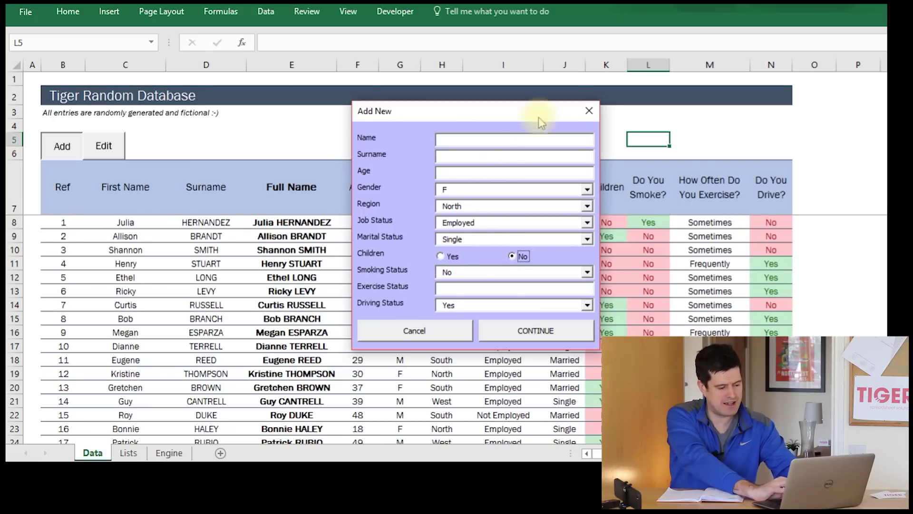
- Close the Add New form and switch back to the VBA editor
{"action": "left_click", "coordinate": [590, 111]}
{"action": "key", "text": "alt+Tab"}
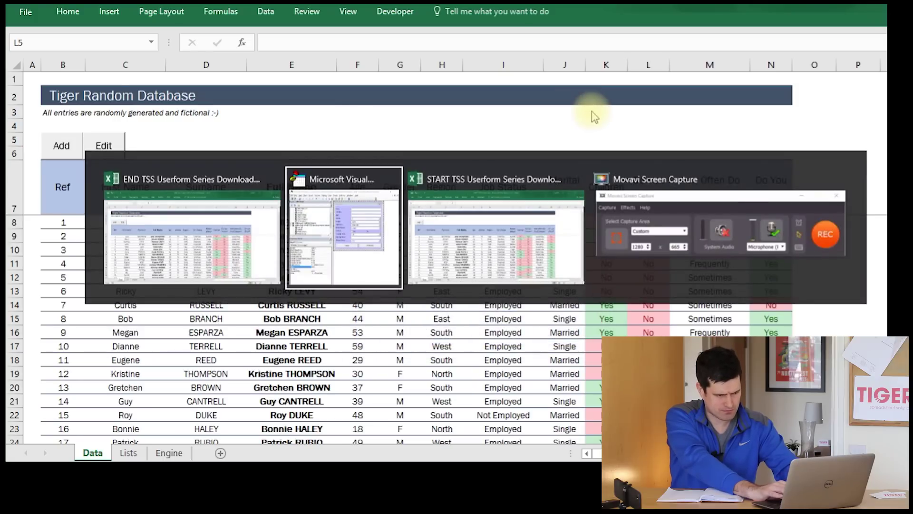
{"action": "key", "text": "alt+Tab"}
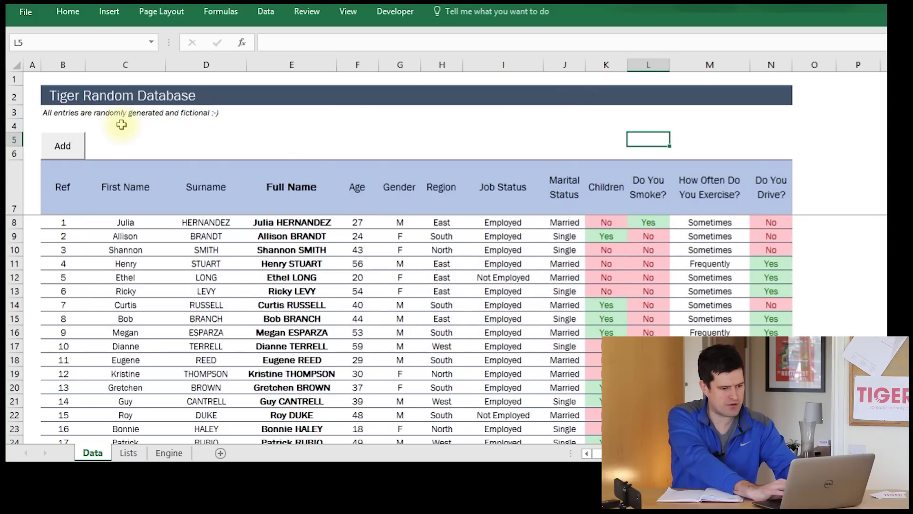
{"action": "key", "text": "alt+Tab"}
{"action": "key", "text": "alt+Tab"}
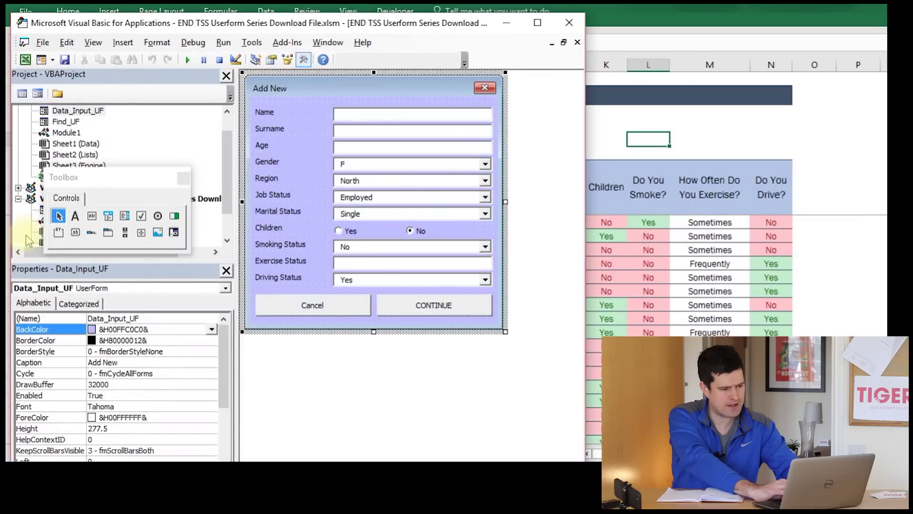
- Open Data_UF's design from the Project Explorer and select its Smoker Yes button
{"action": "left_click_drag", "start_coordinate": [120, 183], "coordinate": [137, 317]}
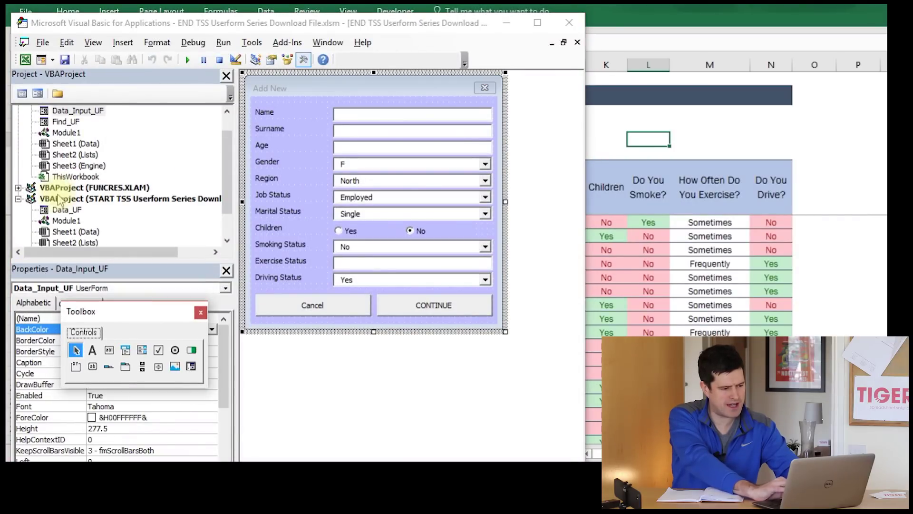
{"action": "double_click", "coordinate": [65, 210]}
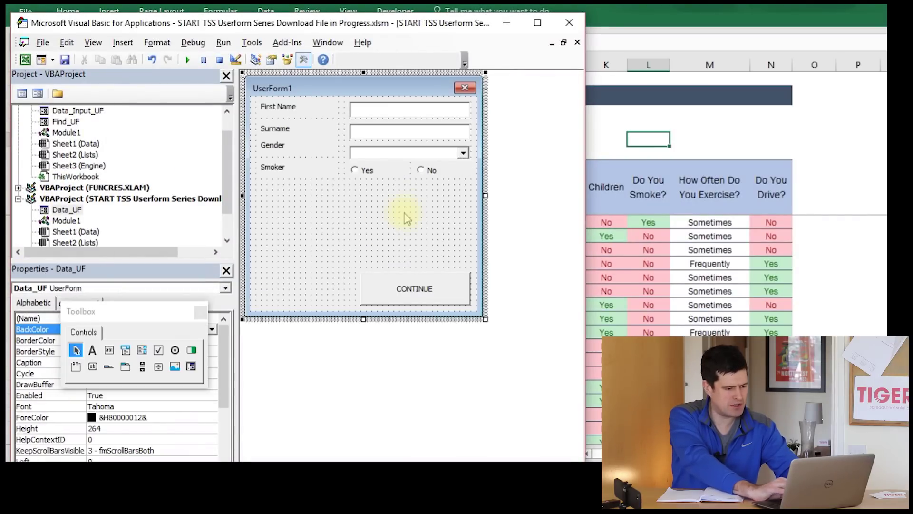
{"action": "left_click_drag", "start_coordinate": [165, 315], "coordinate": [418, 366]}
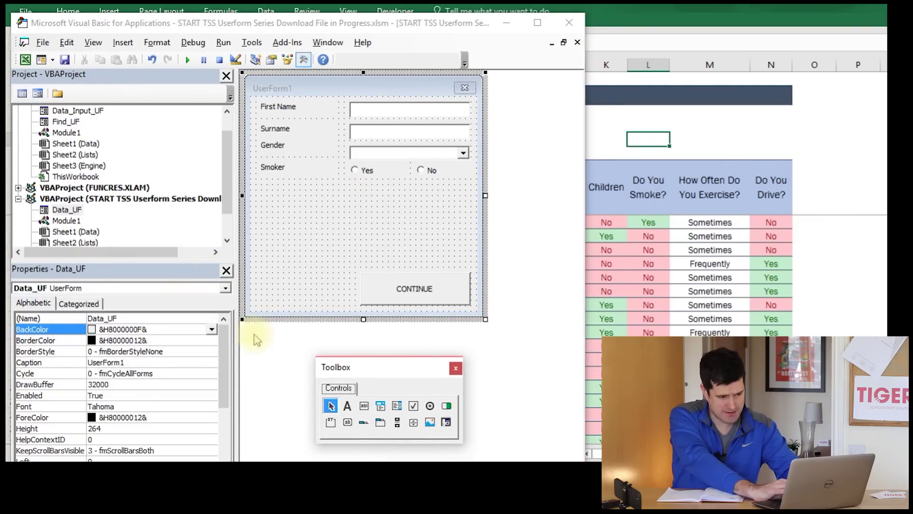
{"action": "left_click", "coordinate": [363, 174]}
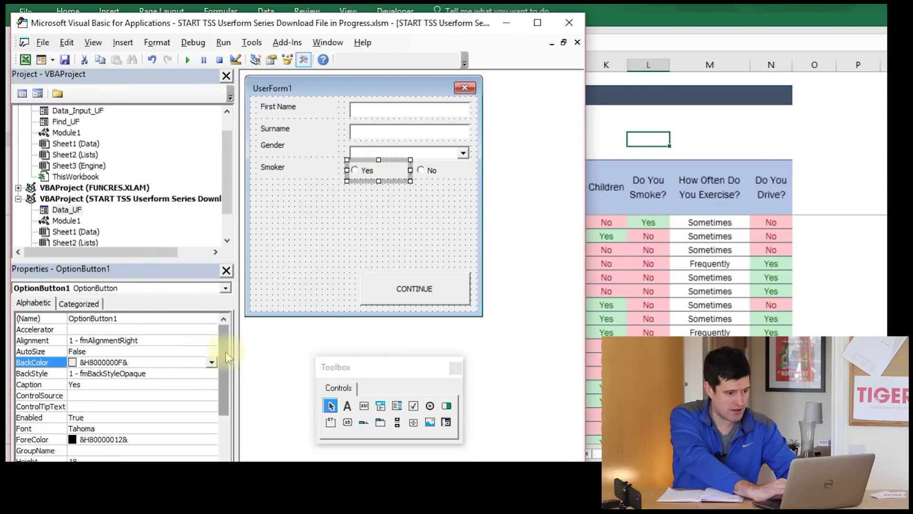
- Set GroupName to Smoker for both the Yes and No option buttons
{"action": "left_click_drag", "start_coordinate": [196, 259], "coordinate": [196, 177]}
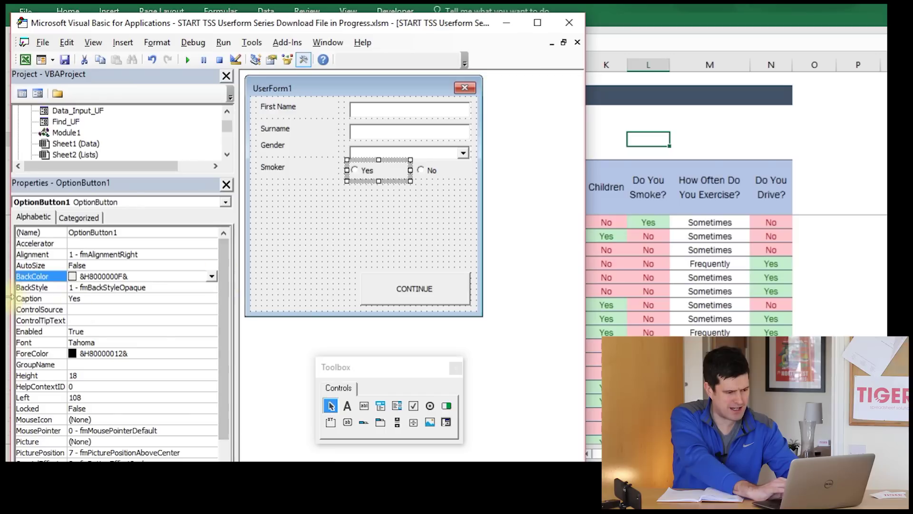
{"action": "left_click", "coordinate": [79, 365]}
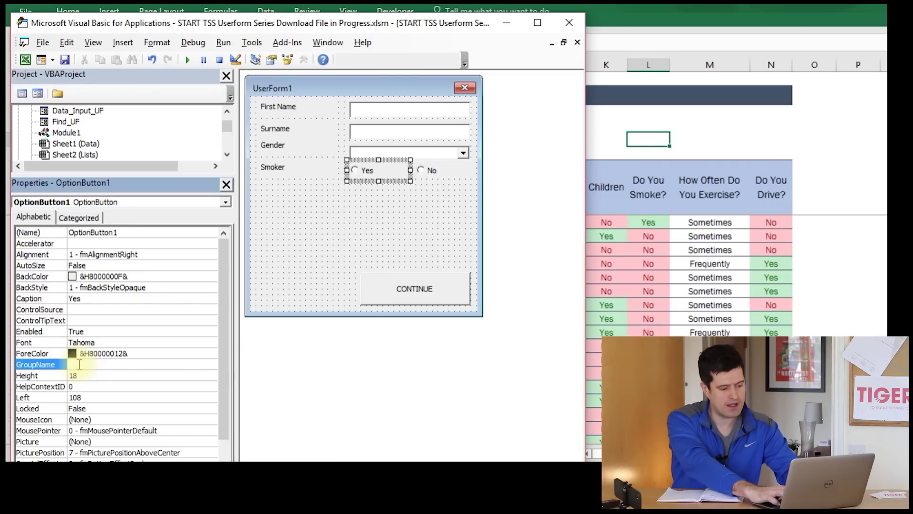
{"action": "type", "text": "Smoker"}
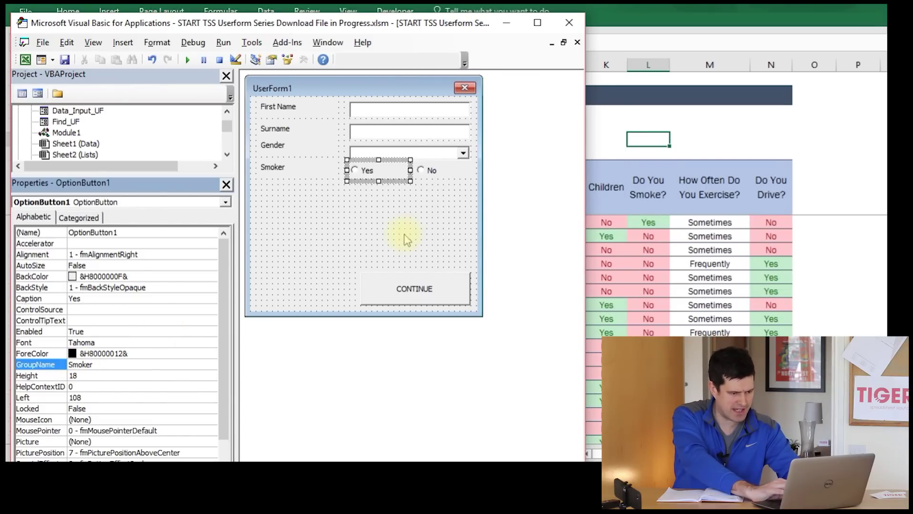
{"action": "left_click", "coordinate": [442, 173]}
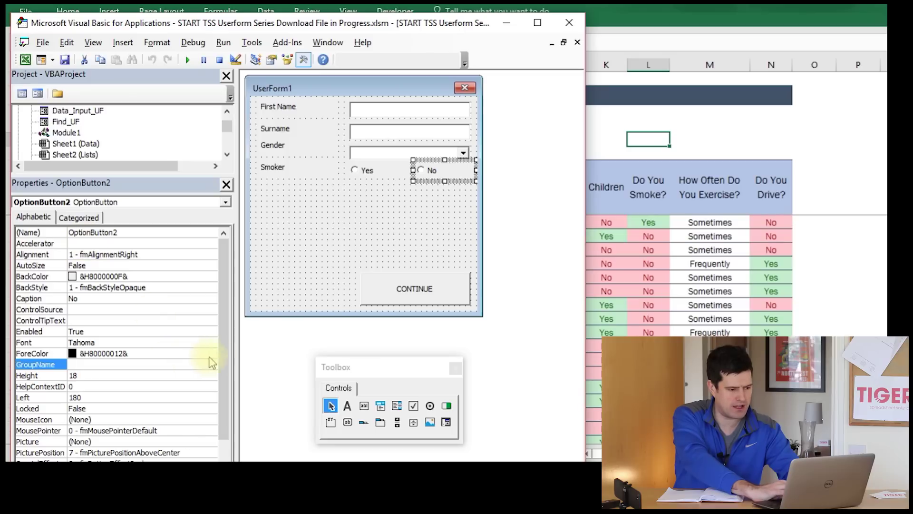
{"action": "left_click", "coordinate": [90, 364]}
{"action": "type", "text": "Smoker"}
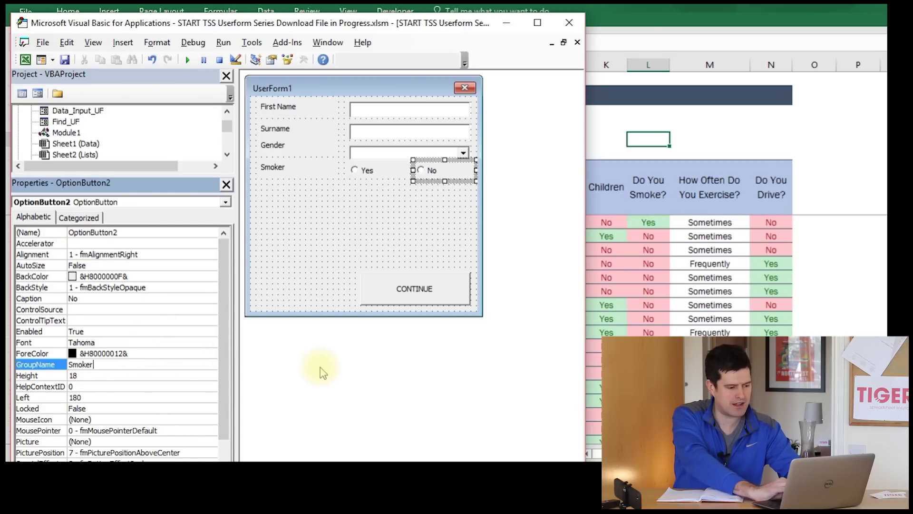
{"action": "left_click", "coordinate": [320, 368]}
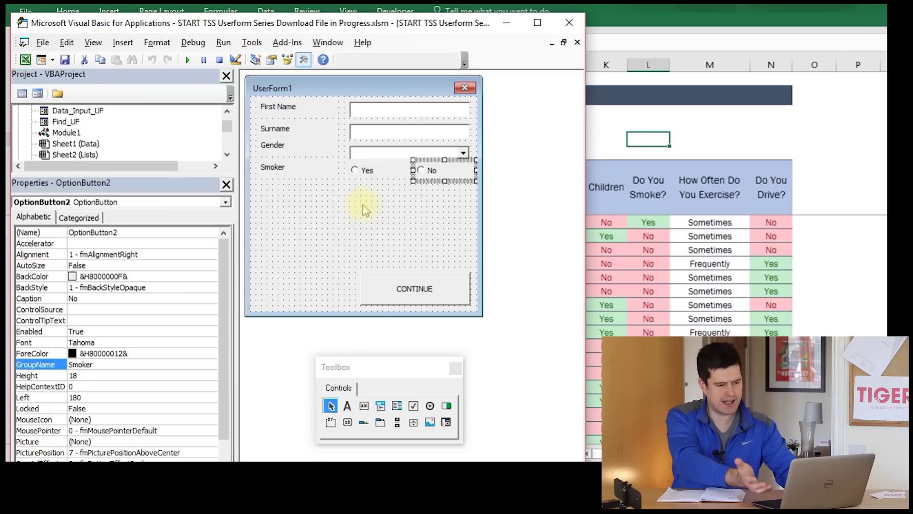
{"action": "key", "text": "alt+Tab"}
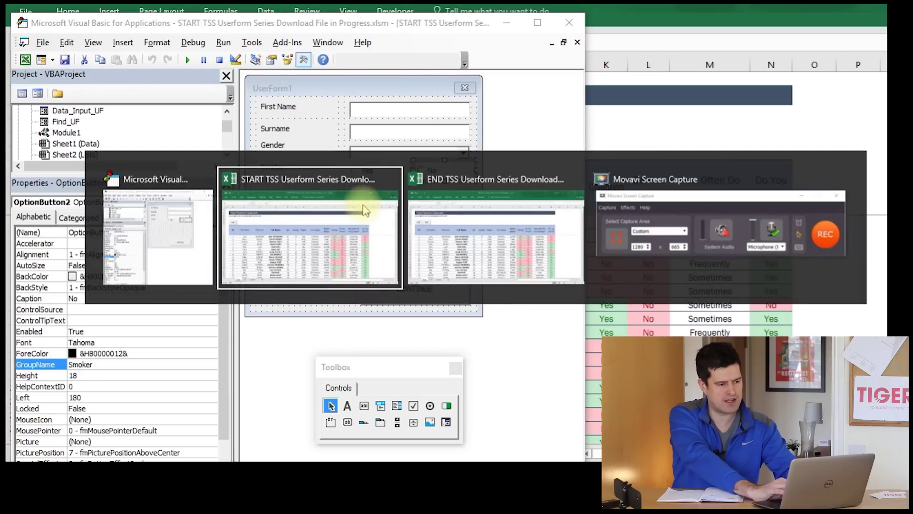
- Run the userform from the Data sheet, choose Smoker Yes, and close it again
{"action": "left_click", "coordinate": [179, 127]}
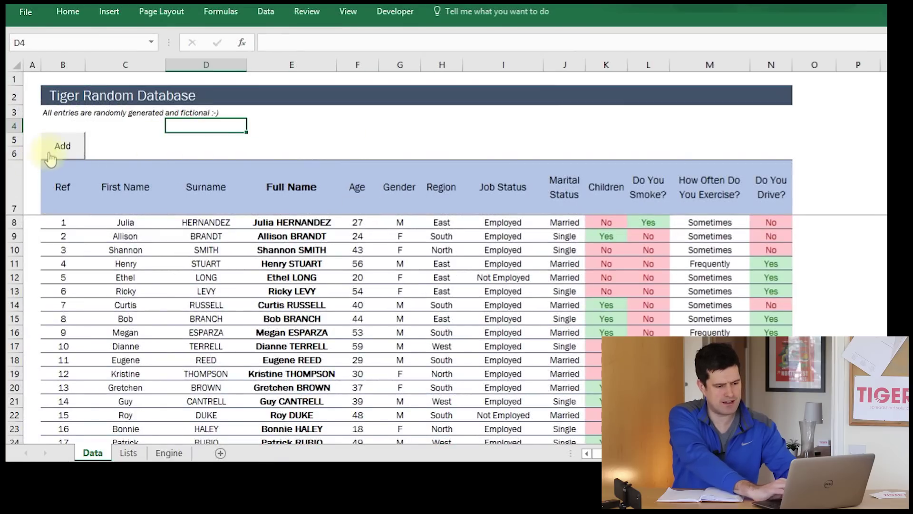
{"action": "left_click", "coordinate": [49, 155]}
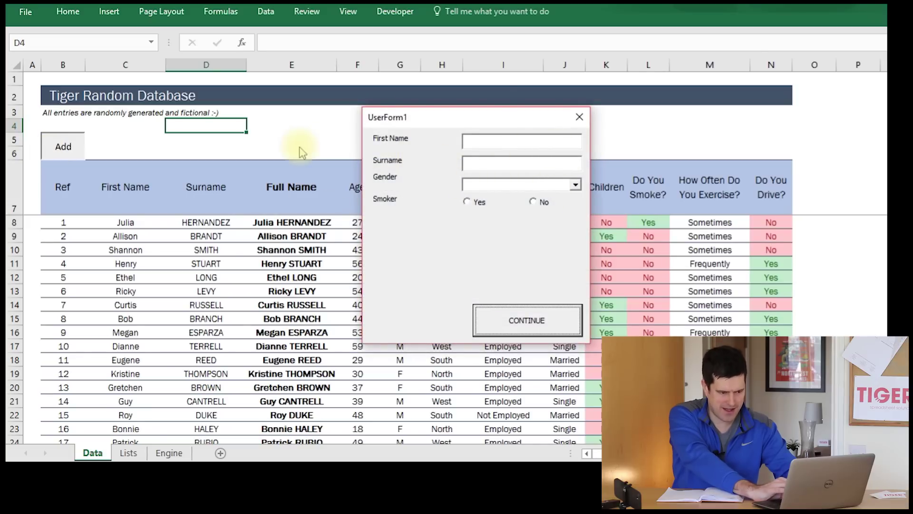
{"action": "left_click", "coordinate": [471, 204]}
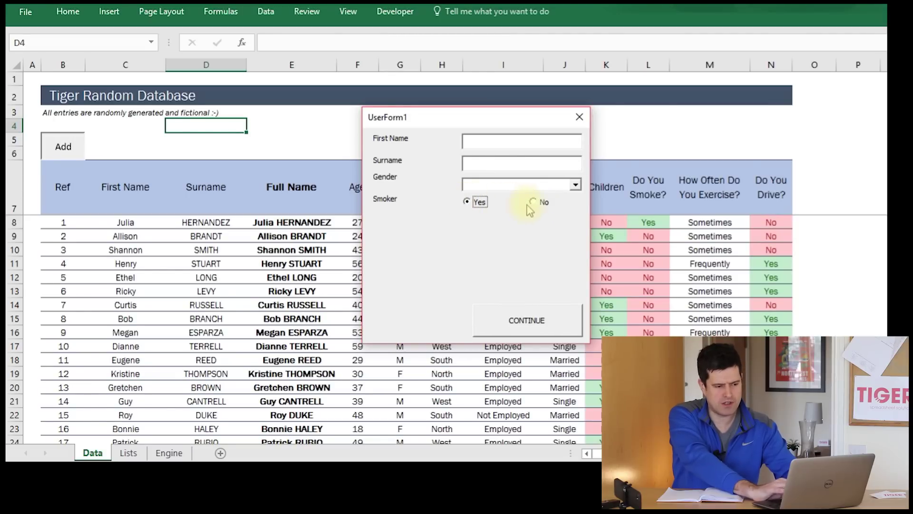
{"action": "left_click", "coordinate": [579, 117]}
{"action": "left_click", "coordinate": [69, 148]}
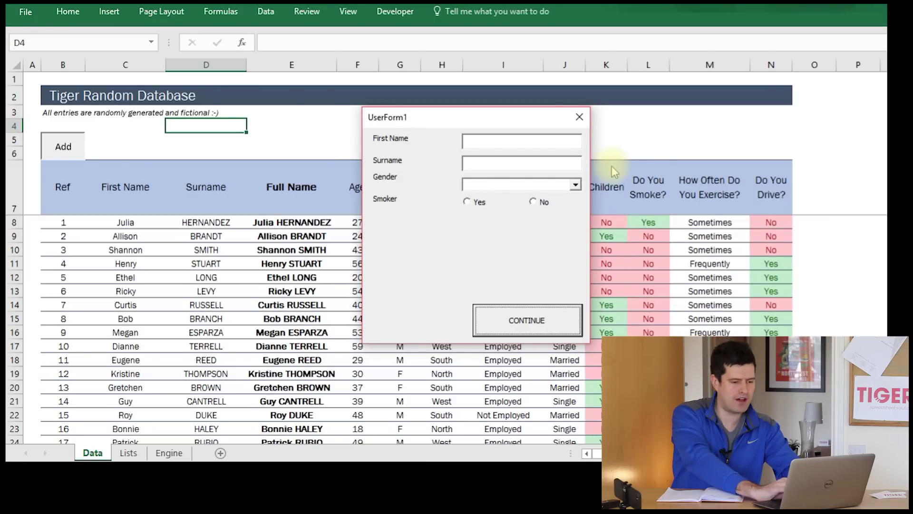
{"action": "left_click", "coordinate": [579, 117]}
{"action": "key", "text": "alt+Tab"}
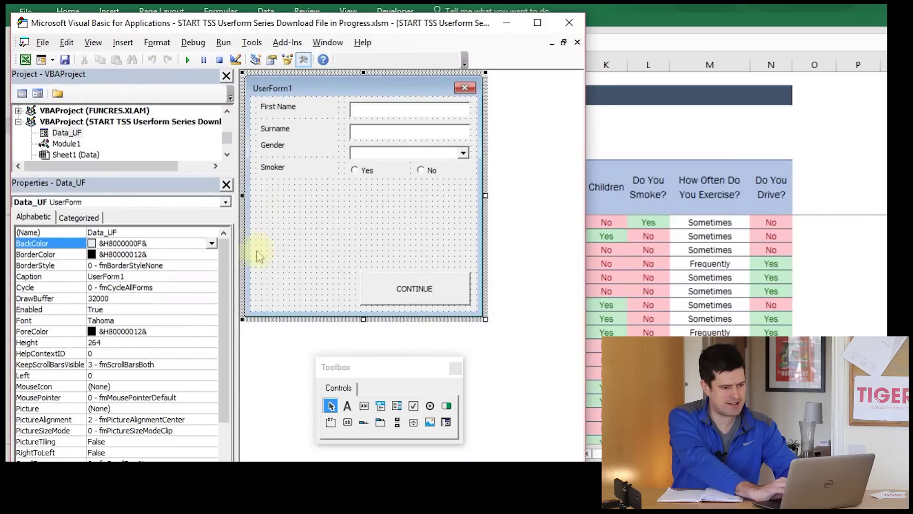
- Set the Smoker No button's Value to True, then restore the editor window down
{"action": "left_click", "coordinate": [365, 172]}
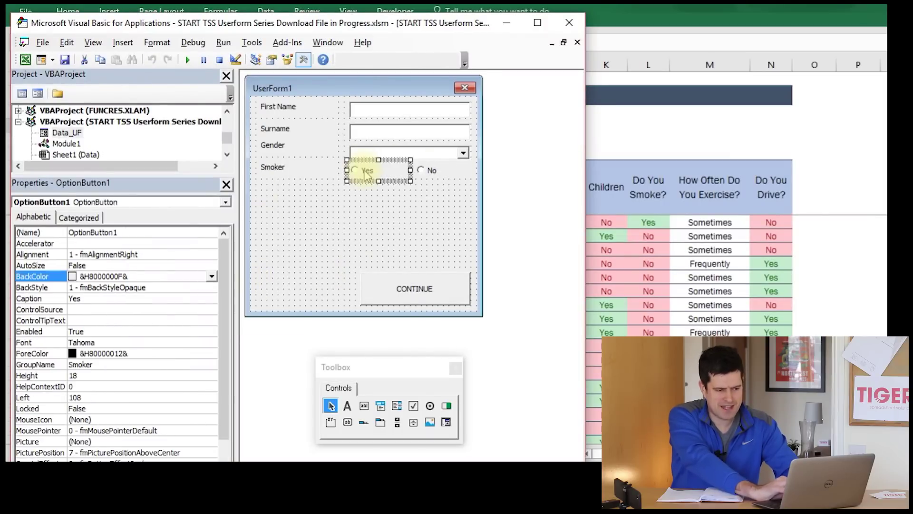
{"action": "left_click", "coordinate": [434, 173]}
{"action": "left_click_drag", "start_coordinate": [225, 319], "coordinate": [225, 390]}
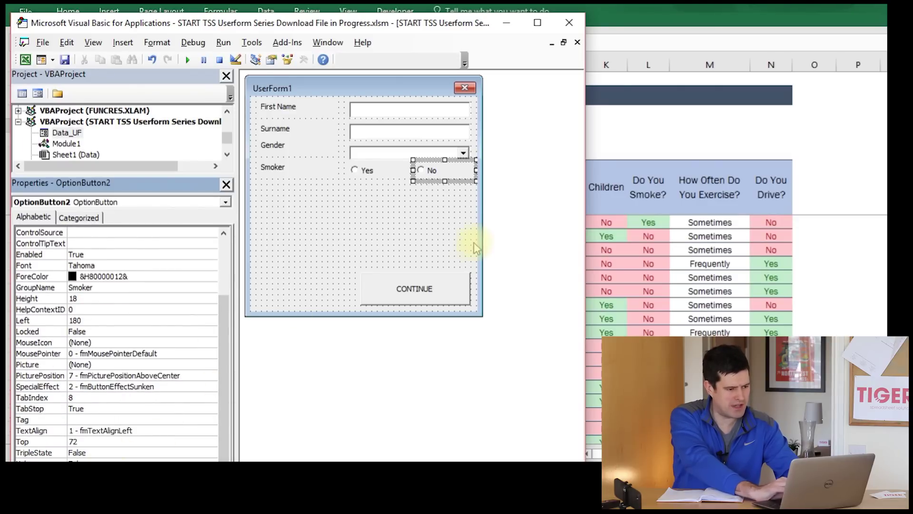
{"action": "left_click_drag", "start_coordinate": [197, 175], "coordinate": [202, 116]}
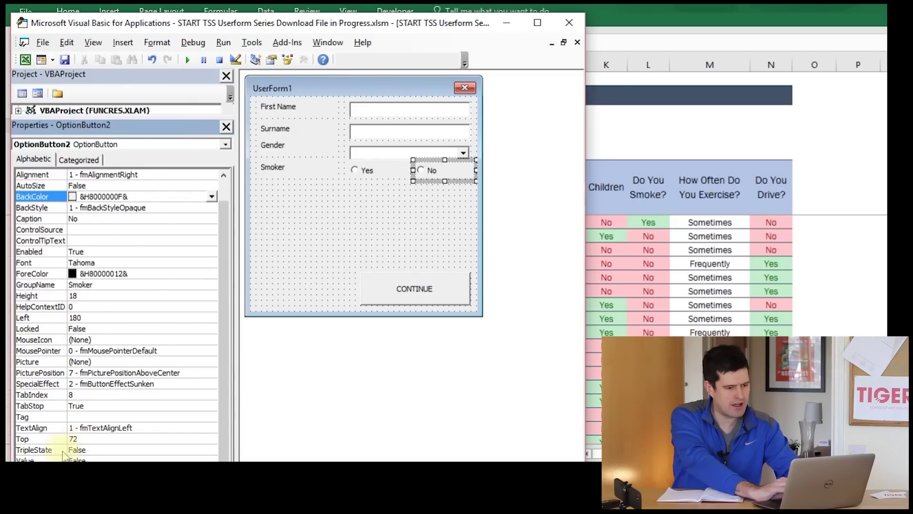
{"action": "left_click", "coordinate": [535, 25]}
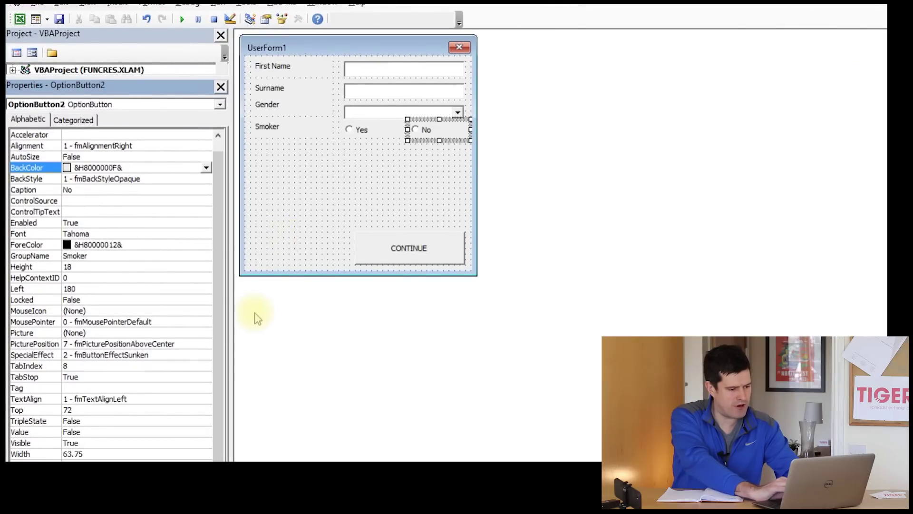
{"action": "left_click", "coordinate": [71, 422]}
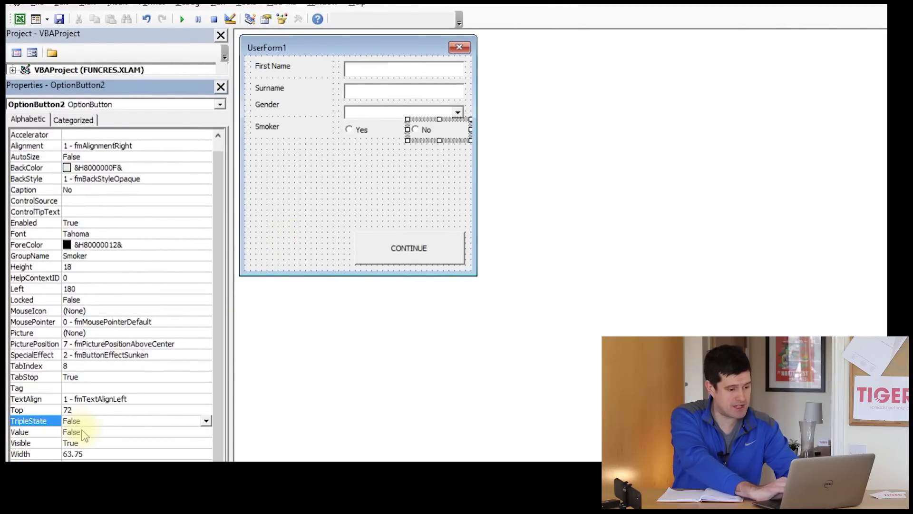
{"action": "left_click", "coordinate": [88, 431]}
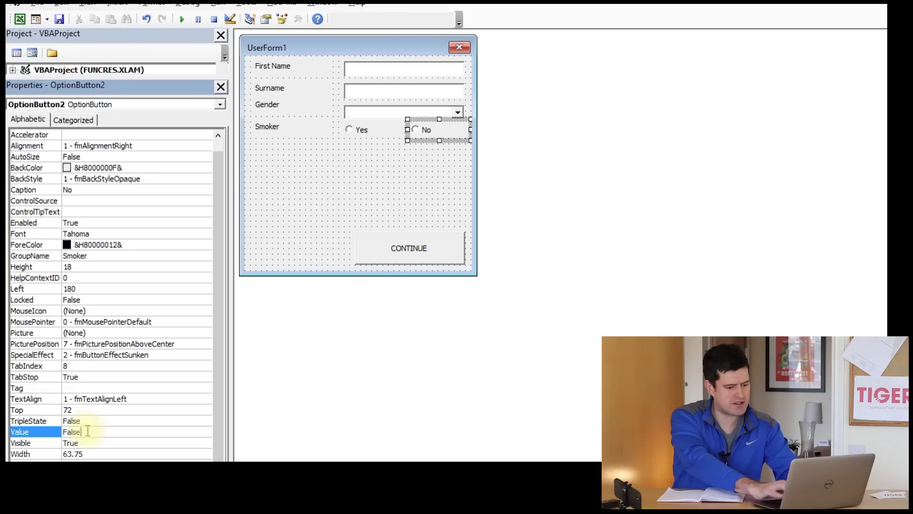
{"action": "left_click", "coordinate": [23, 431]}
{"action": "type", "text": "True"}
{"action": "left_click", "coordinate": [375, 393]}
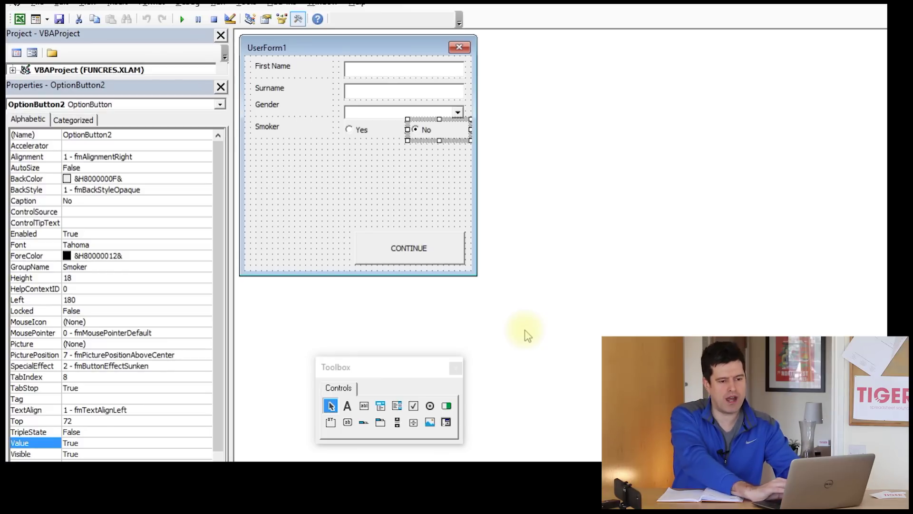
{"action": "key", "text": "super+Down"}
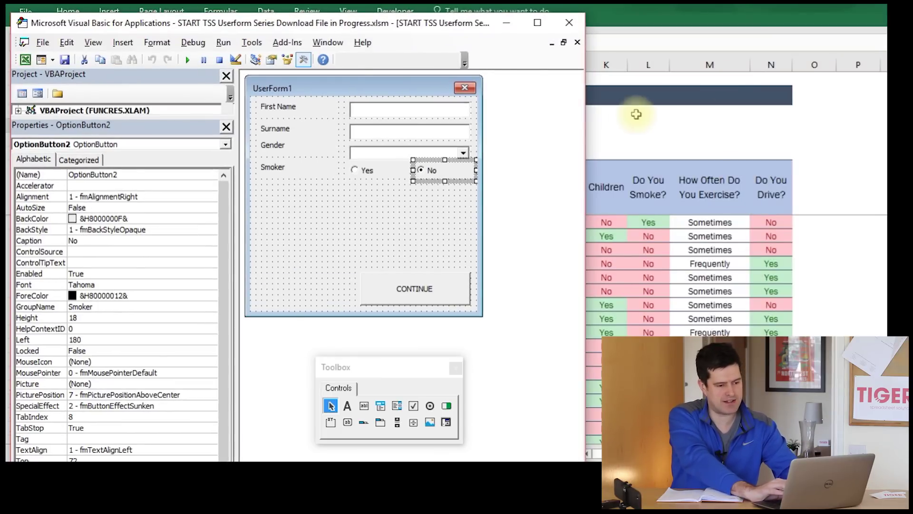
- Run the userform from the Data sheet, choose Smoker Yes and Gender M, then reposition it
{"action": "key", "text": "alt+Tab"}
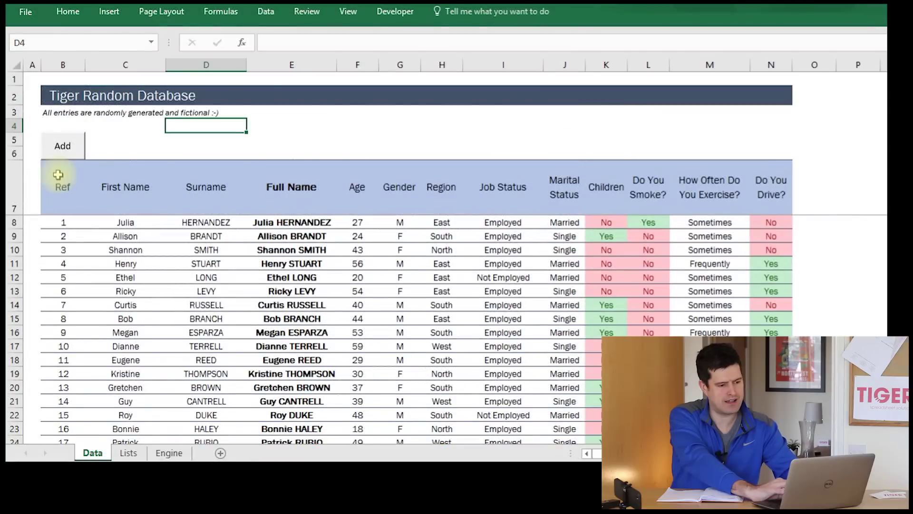
{"action": "left_click", "coordinate": [61, 147]}
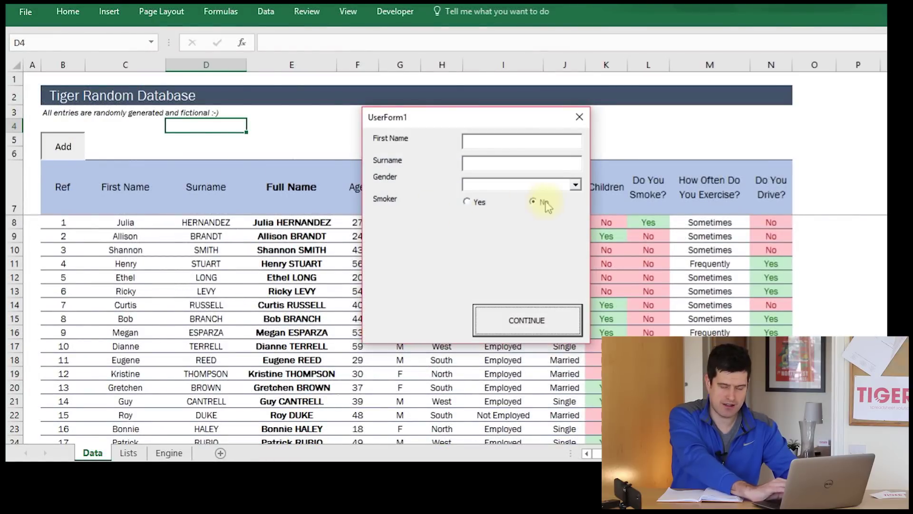
{"action": "left_click", "coordinate": [468, 203]}
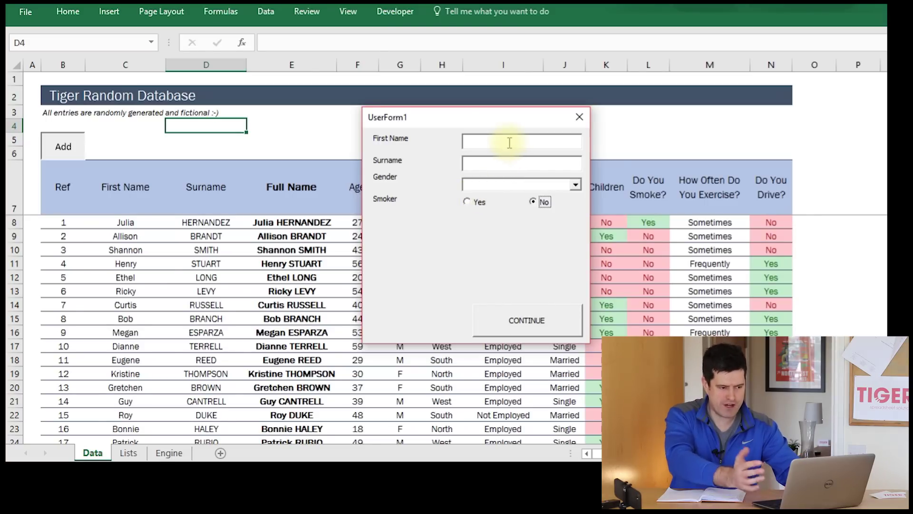
{"action": "left_click", "coordinate": [576, 184]}
{"action": "left_click", "coordinate": [540, 198]}
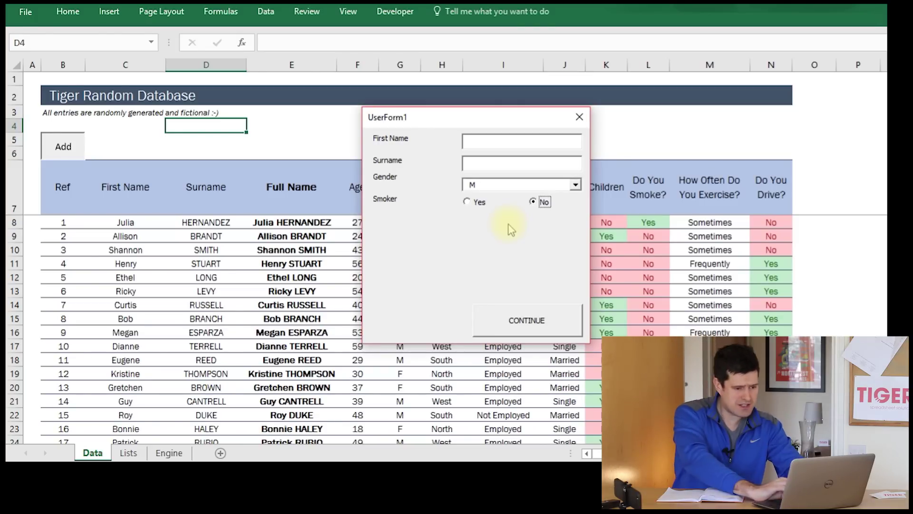
{"action": "left_click_drag", "start_coordinate": [490, 121], "coordinate": [430, 110]}
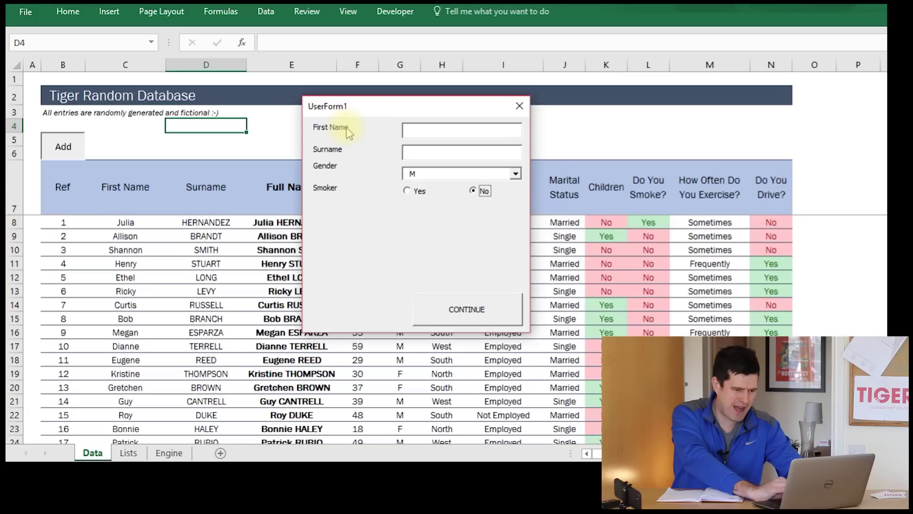
{"action": "left_click_drag", "start_coordinate": [378, 111], "coordinate": [377, 117]}
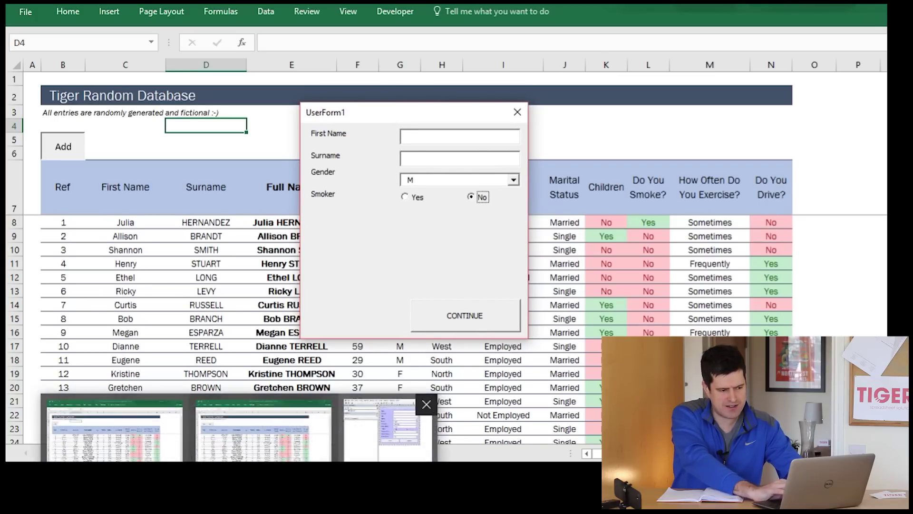
{"action": "left_click", "coordinate": [304, 431]}
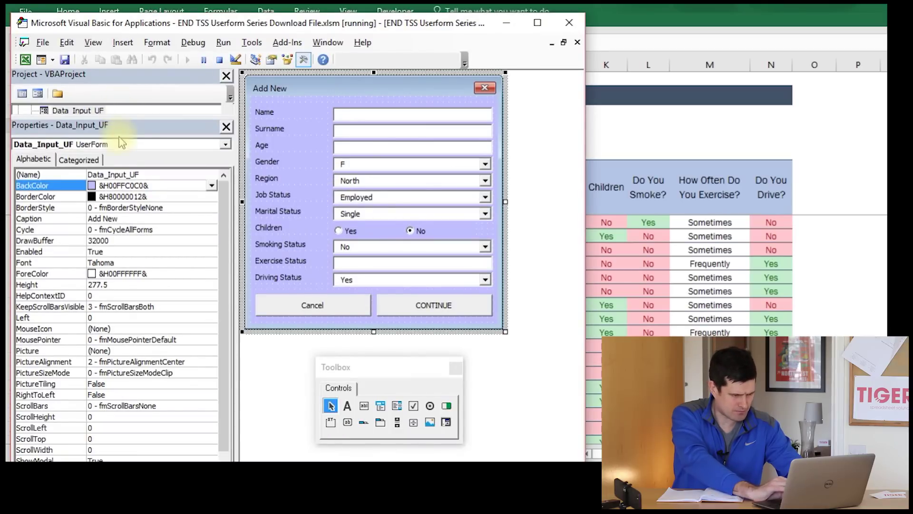
- Open Data_UF and set the form's BackColor to a light pink palette colour
{"action": "left_click_drag", "start_coordinate": [150, 116], "coordinate": [149, 239]}
{"action": "double_click", "coordinate": [71, 210]}
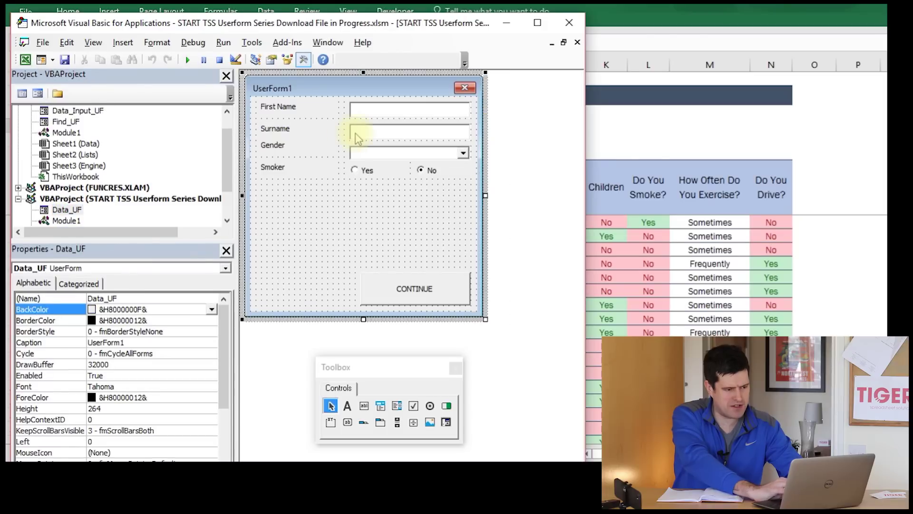
{"action": "left_click", "coordinate": [299, 113]}
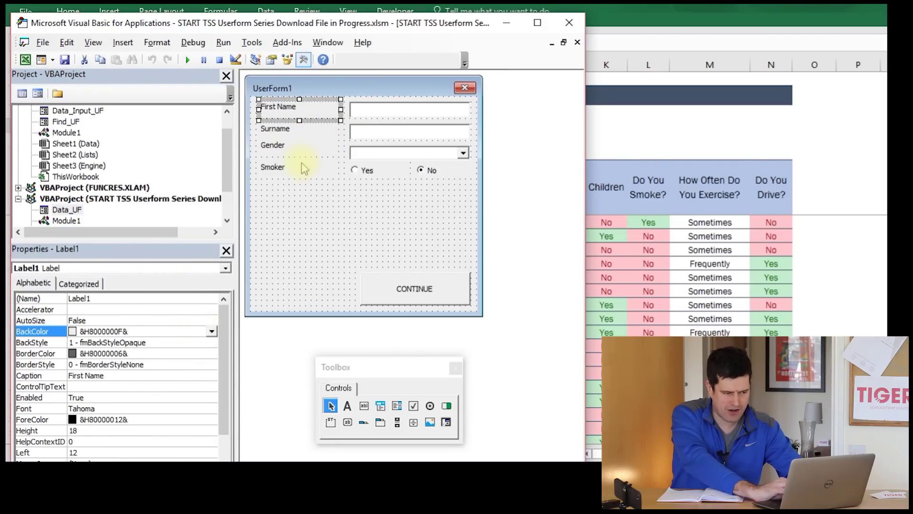
{"action": "left_click", "coordinate": [305, 133]}
{"action": "left_click", "coordinate": [314, 168]}
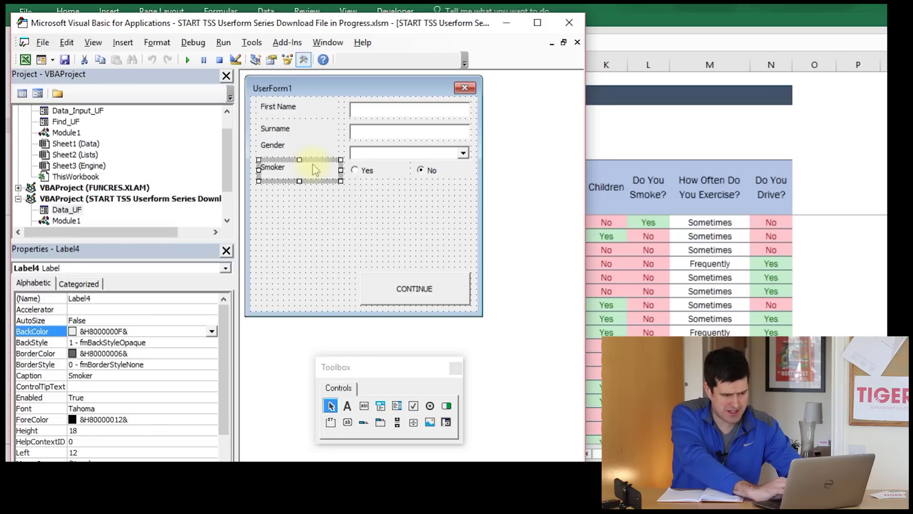
{"action": "left_click", "coordinate": [422, 245]}
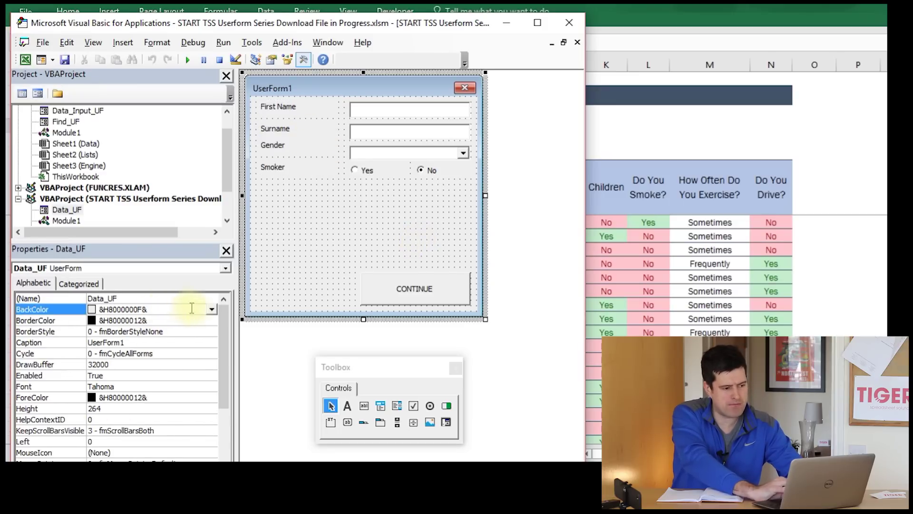
{"action": "left_click", "coordinate": [211, 309]}
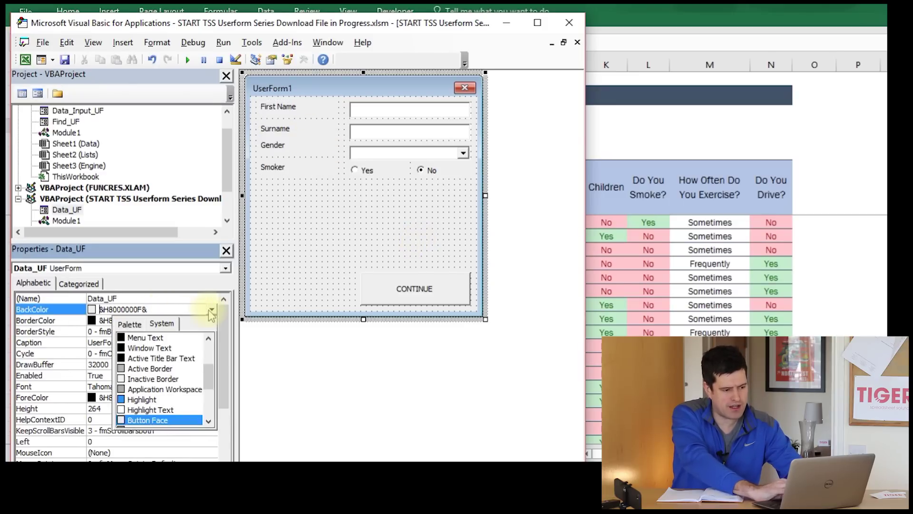
{"action": "left_click", "coordinate": [135, 326]}
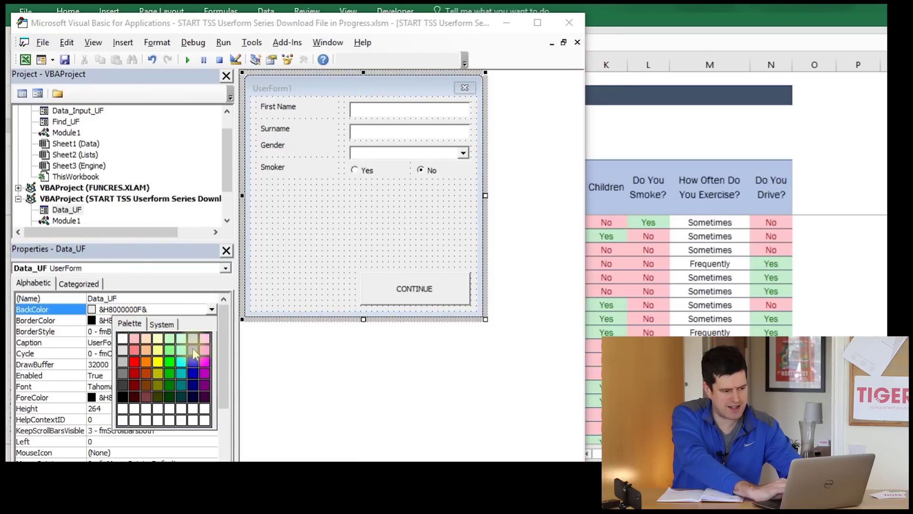
{"action": "left_click", "coordinate": [134, 362]}
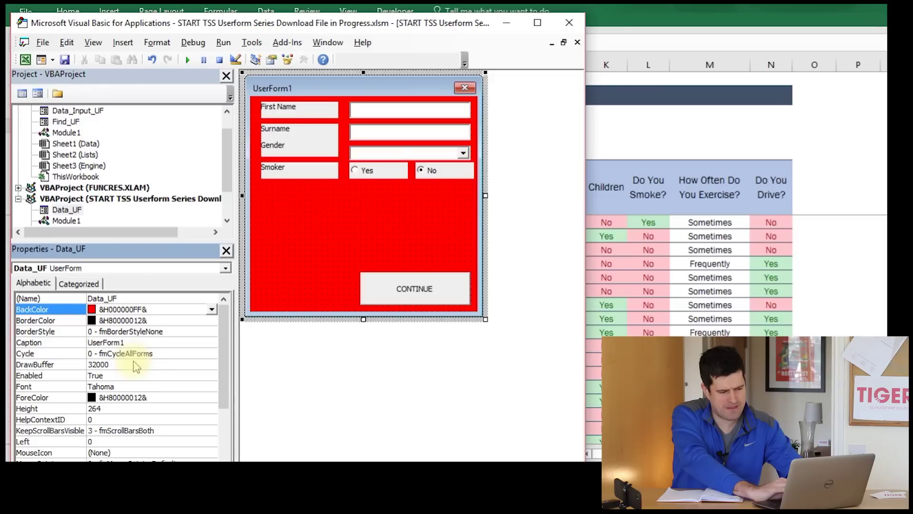
{"action": "left_click", "coordinate": [327, 213]}
{"action": "left_click", "coordinate": [211, 310]}
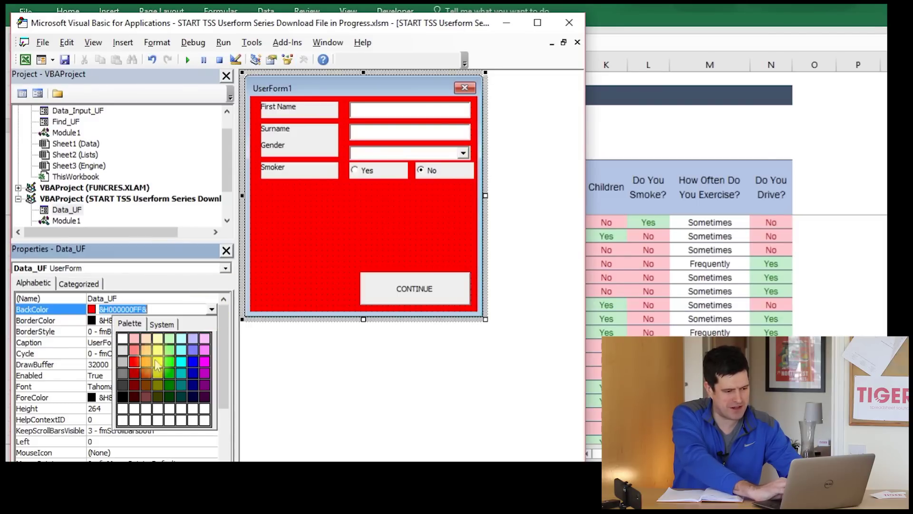
{"action": "left_click", "coordinate": [134, 350]}
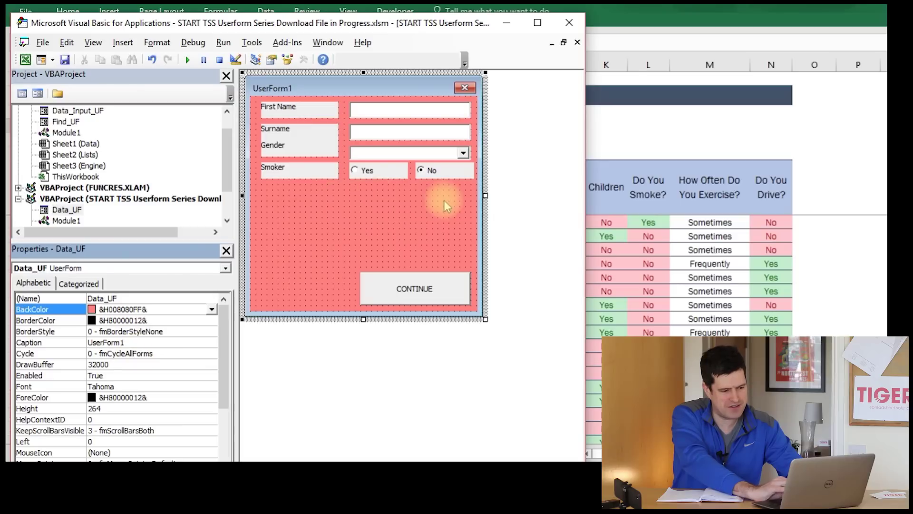
{"action": "left_click", "coordinate": [475, 218]}
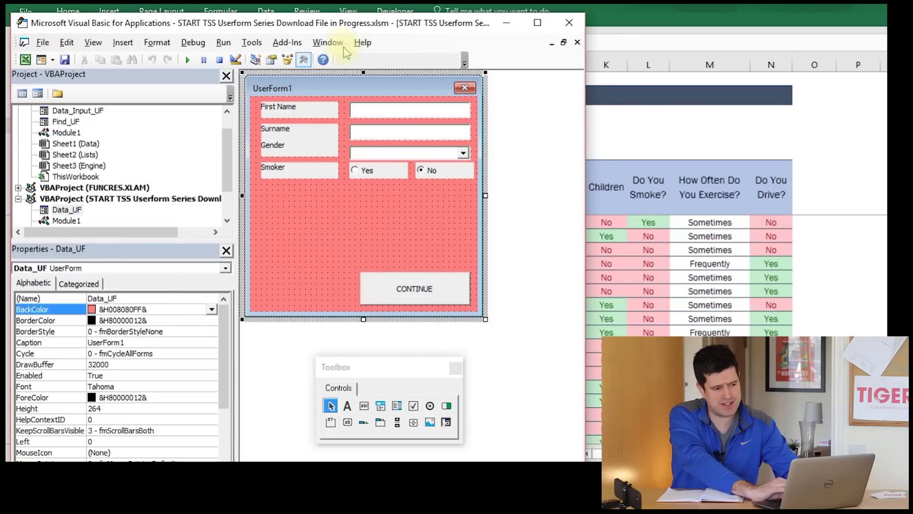
- Give all four labels and the Yes/No options the same pink BackColor
{"action": "left_click", "coordinate": [315, 107]}
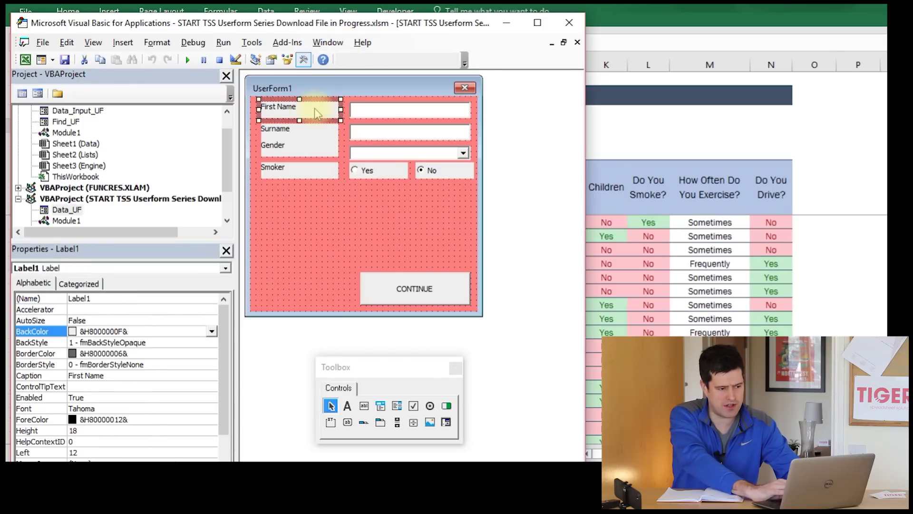
{"action": "left_click", "coordinate": [320, 138], "text": "ctrl"}
{"action": "left_click", "coordinate": [318, 143], "text": "ctrl"}
{"action": "left_click", "coordinate": [323, 171], "text": "ctrl"}
{"action": "left_click", "coordinate": [381, 177], "text": "ctrl"}
{"action": "left_click", "coordinate": [440, 171], "text": "ctrl"}
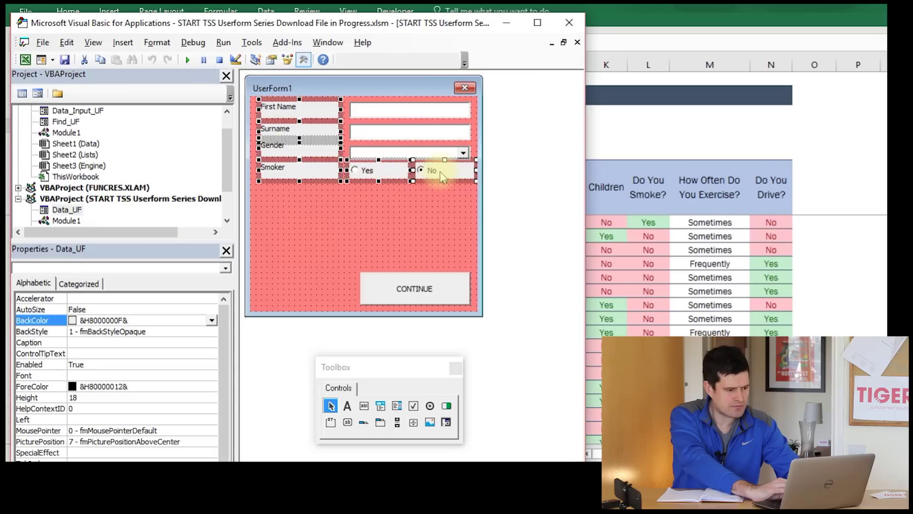
{"action": "left_click", "coordinate": [211, 321]}
{"action": "left_click", "coordinate": [130, 334]}
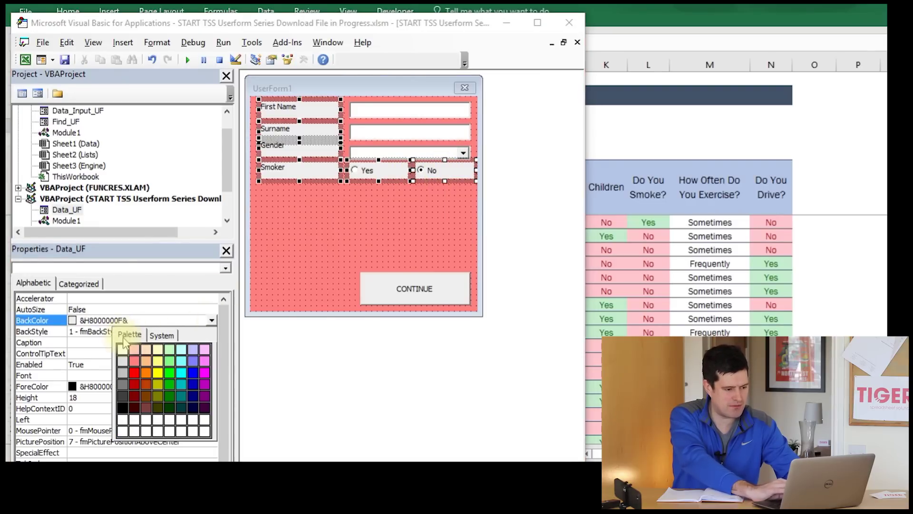
{"action": "left_click", "coordinate": [136, 360]}
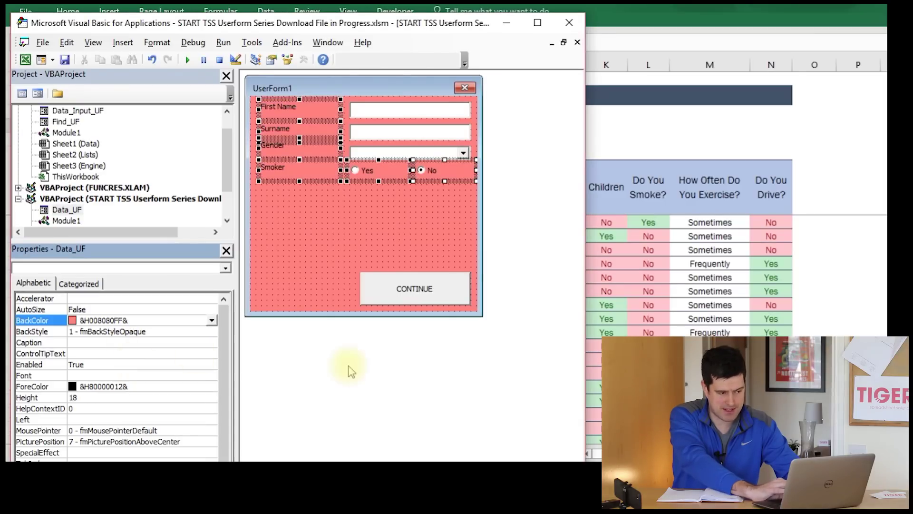
{"action": "left_click", "coordinate": [425, 383]}
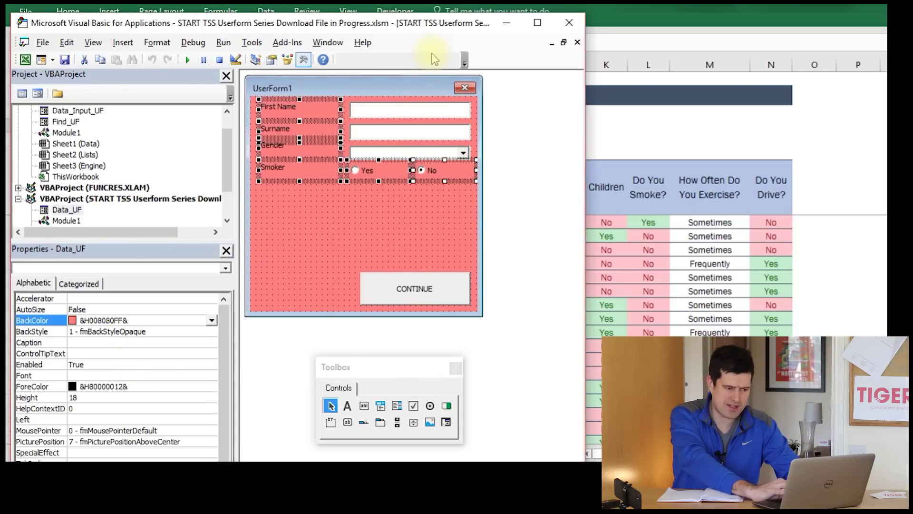
{"action": "left_click", "coordinate": [404, 87]}
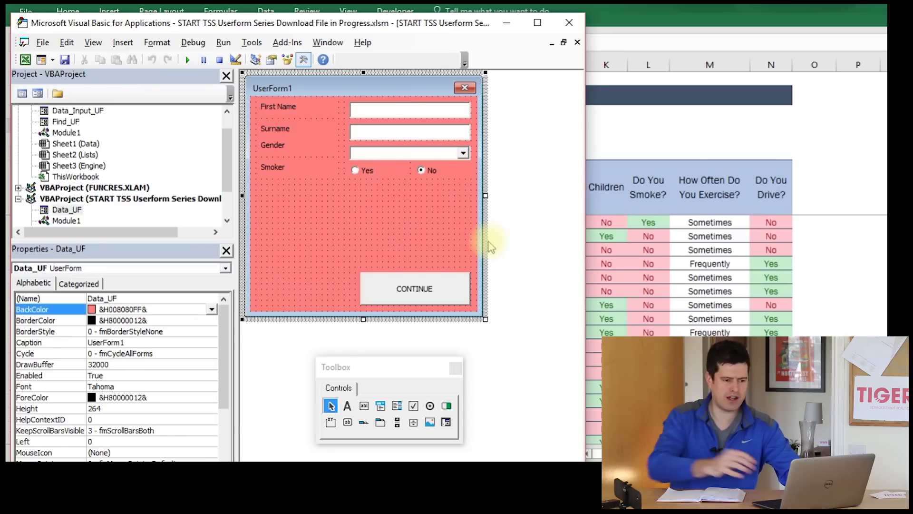
- Launch the pink userform over the Data sheet and move it up-left
{"action": "left_click", "coordinate": [645, 140]}
{"action": "left_click", "coordinate": [76, 149]}
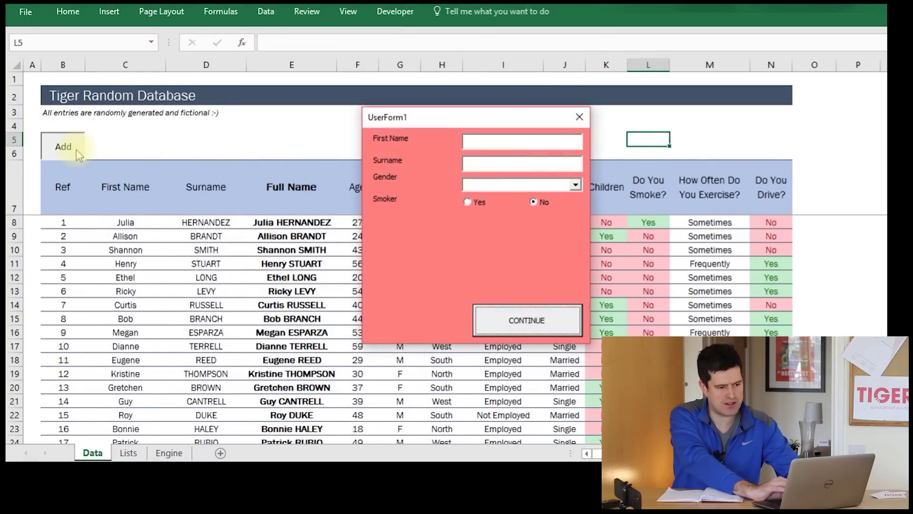
{"action": "left_click_drag", "start_coordinate": [425, 110], "coordinate": [385, 100]}
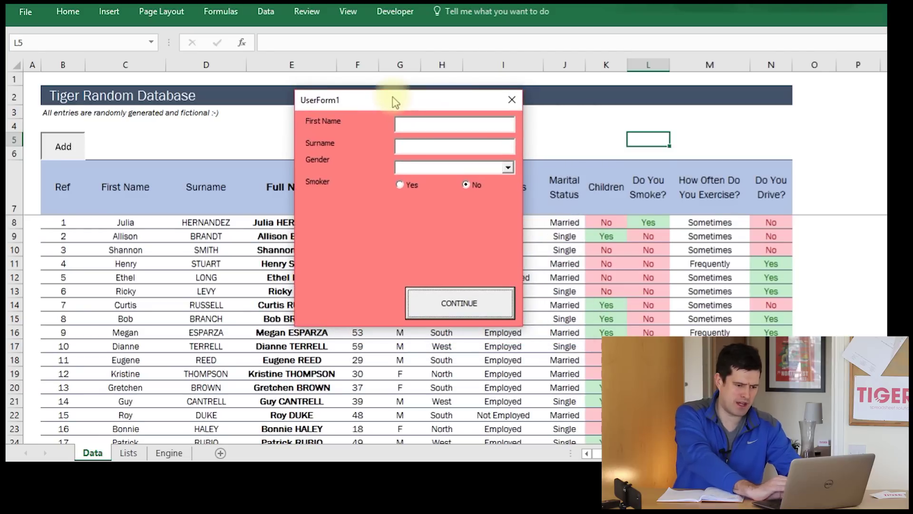